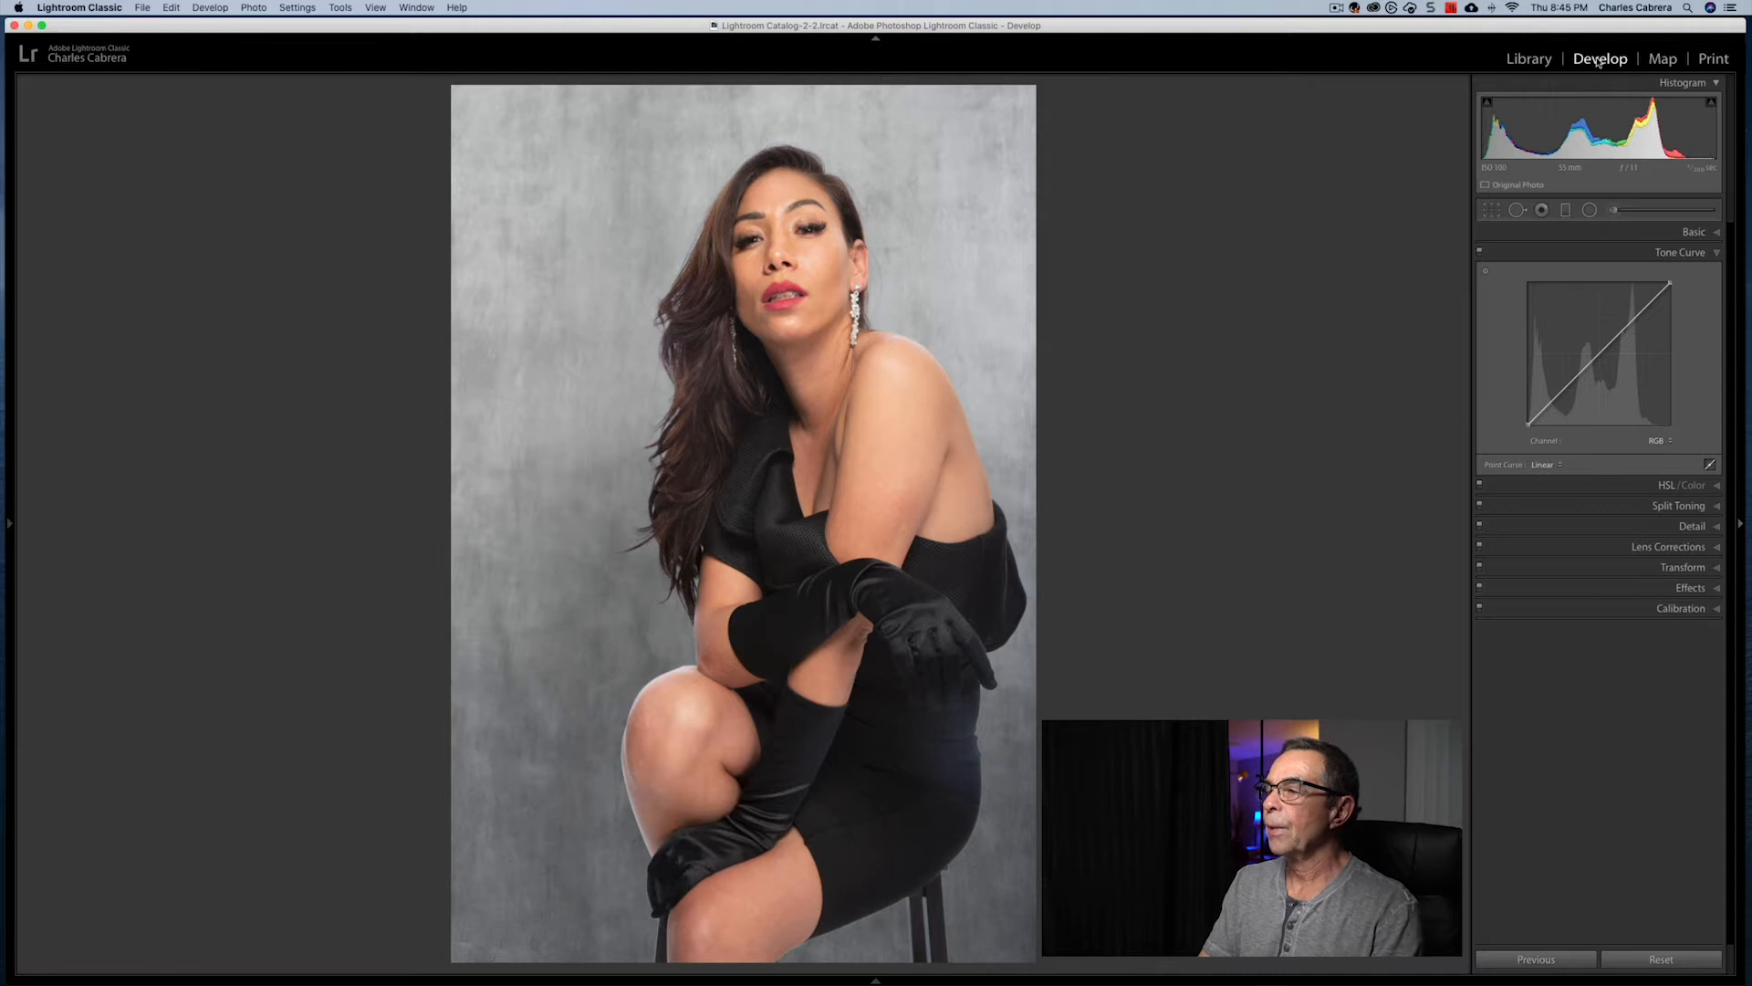
- Look briefly at the Basic adjustments, collapse them again, and expand the Tone Curve controls
left_click(1717, 234)
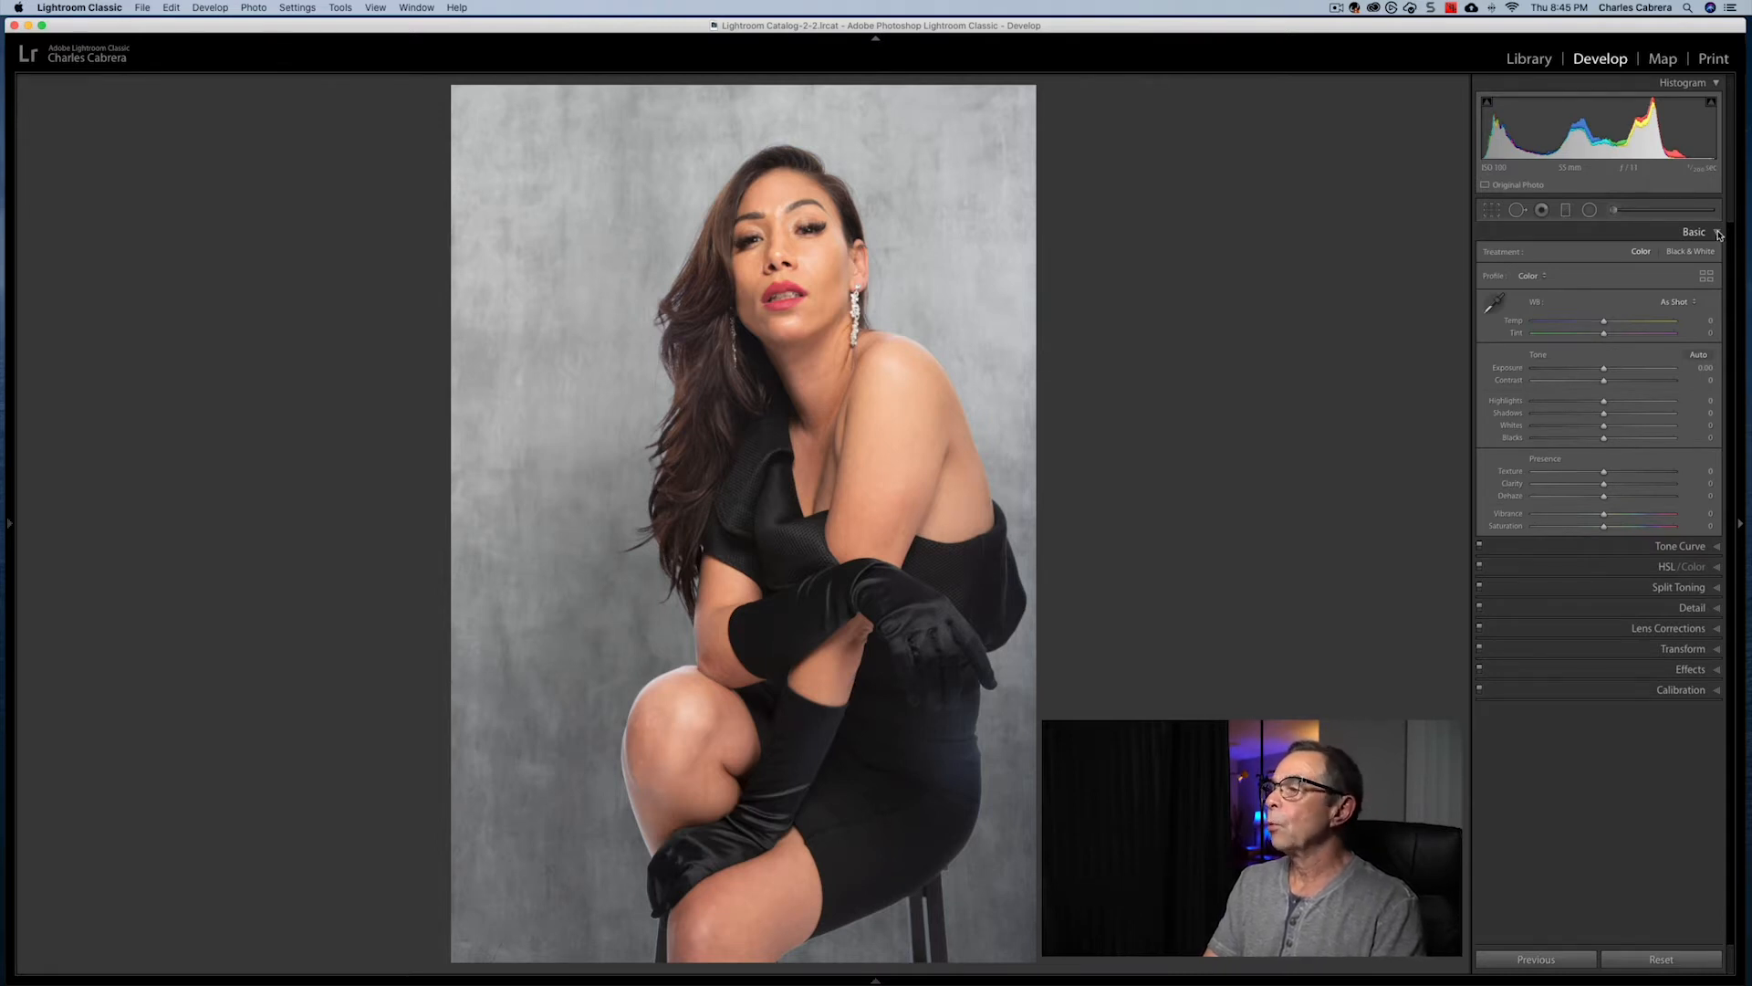
left_click(1719, 233)
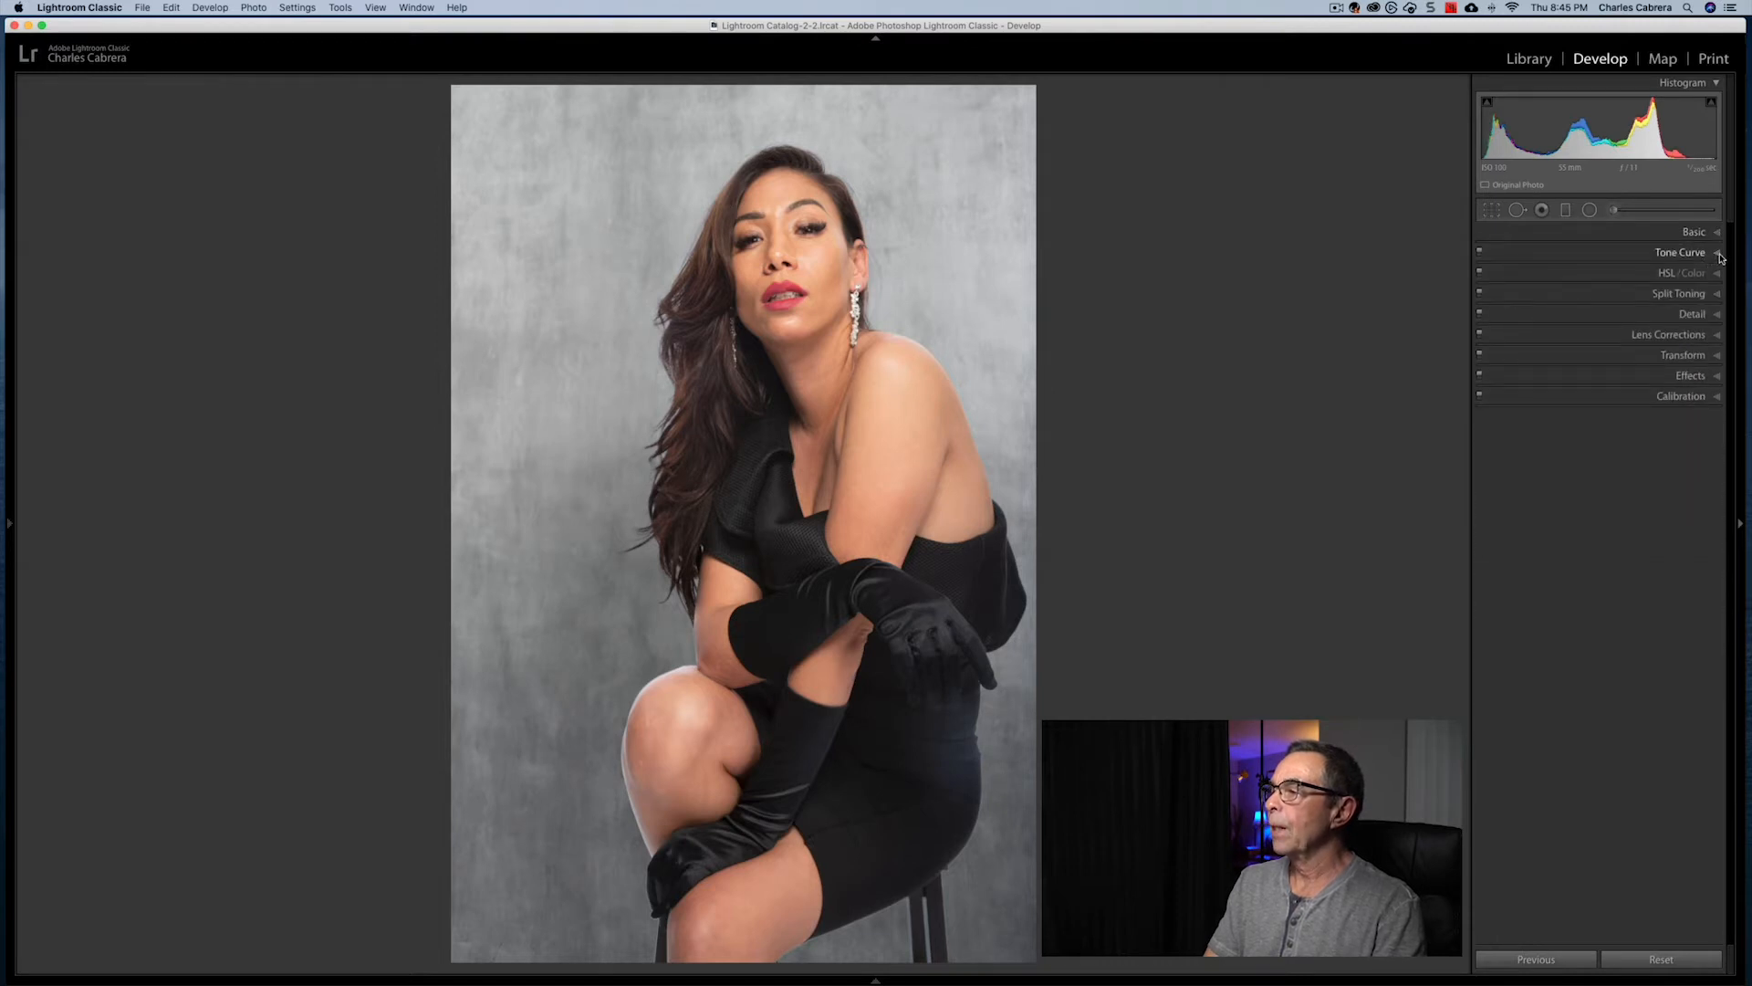
left_click(1719, 254)
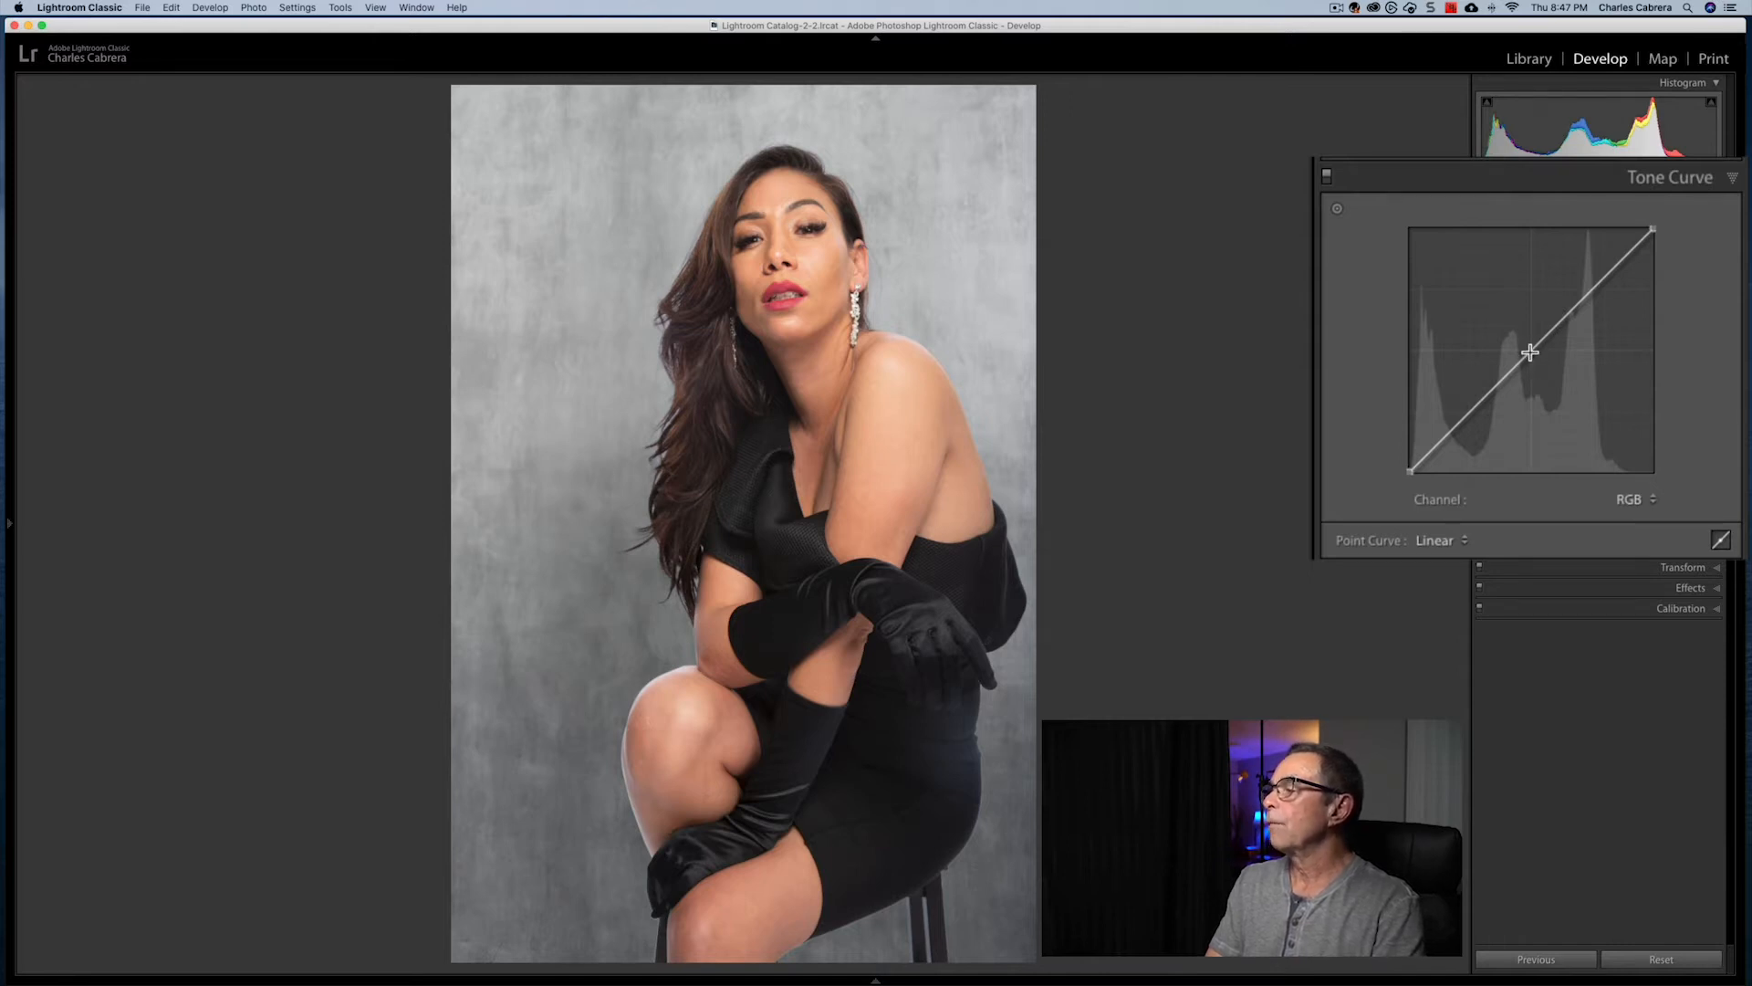
- Try darkening the midtones by pulling the RGB curve's centre to about 55.3 / 44.7 %, and reset the photo
mouse_move(1530, 352)
left_mouse_down()
mouse_move(1517, 340)
mouse_move(1545, 362)
left_mouse_up()
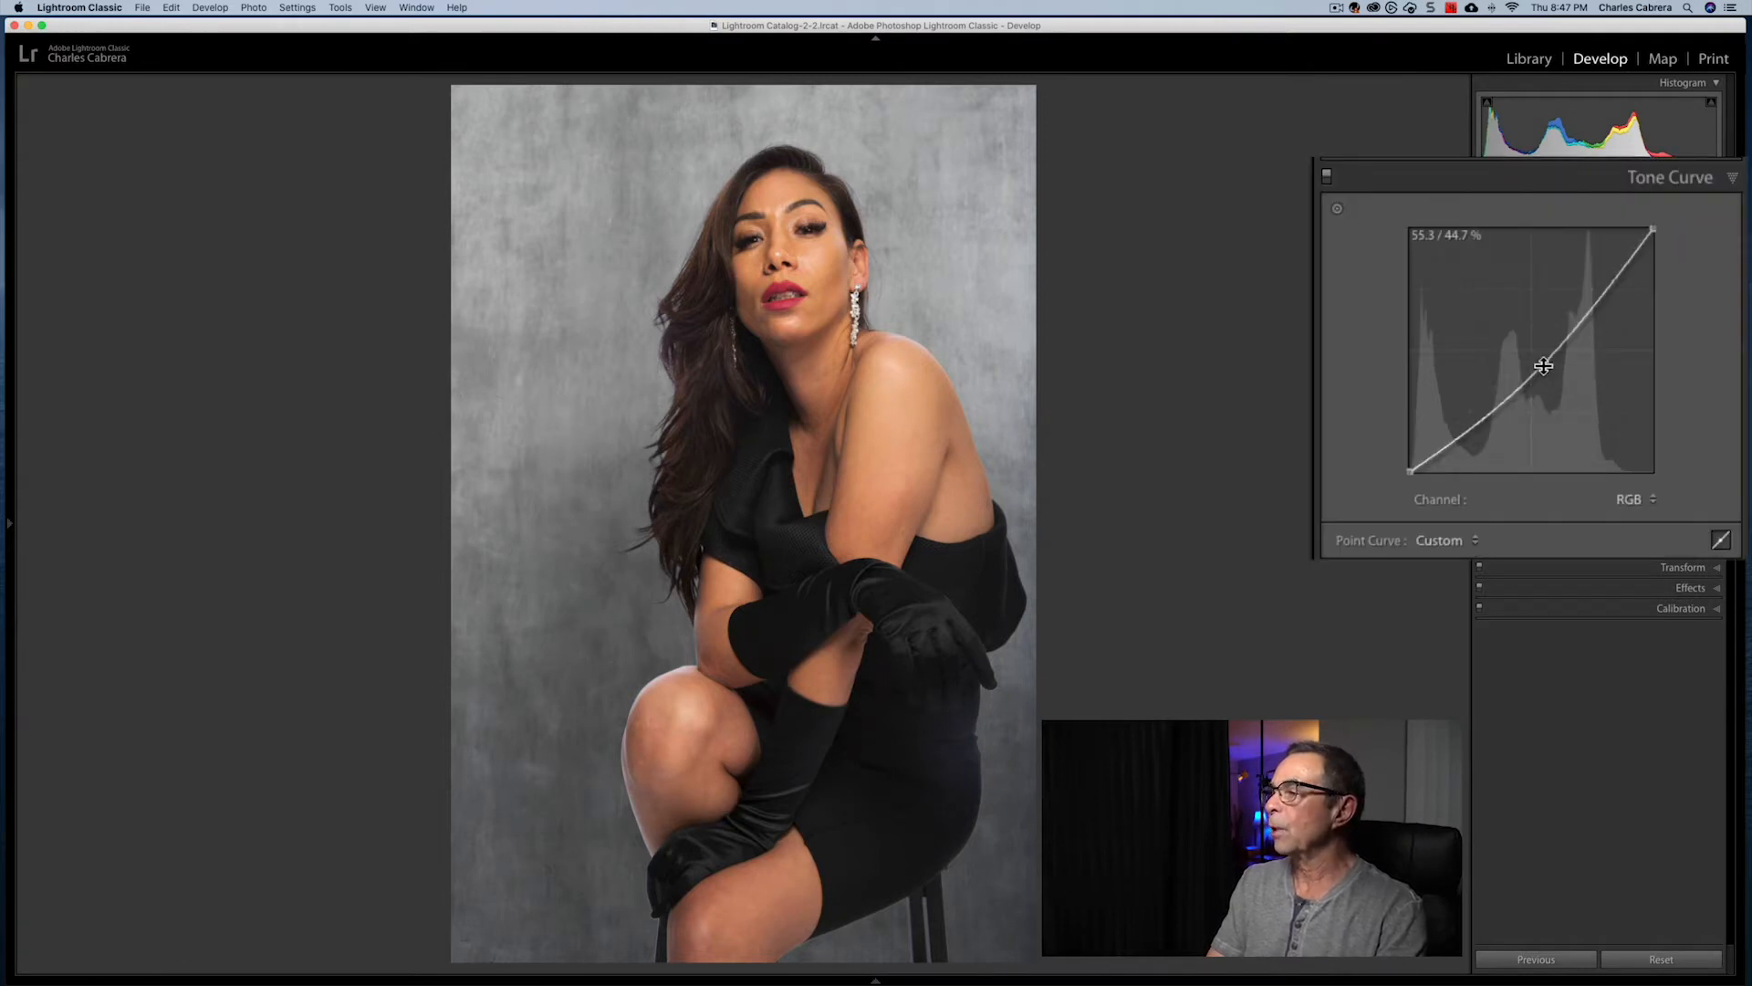
left_click(1661, 960)
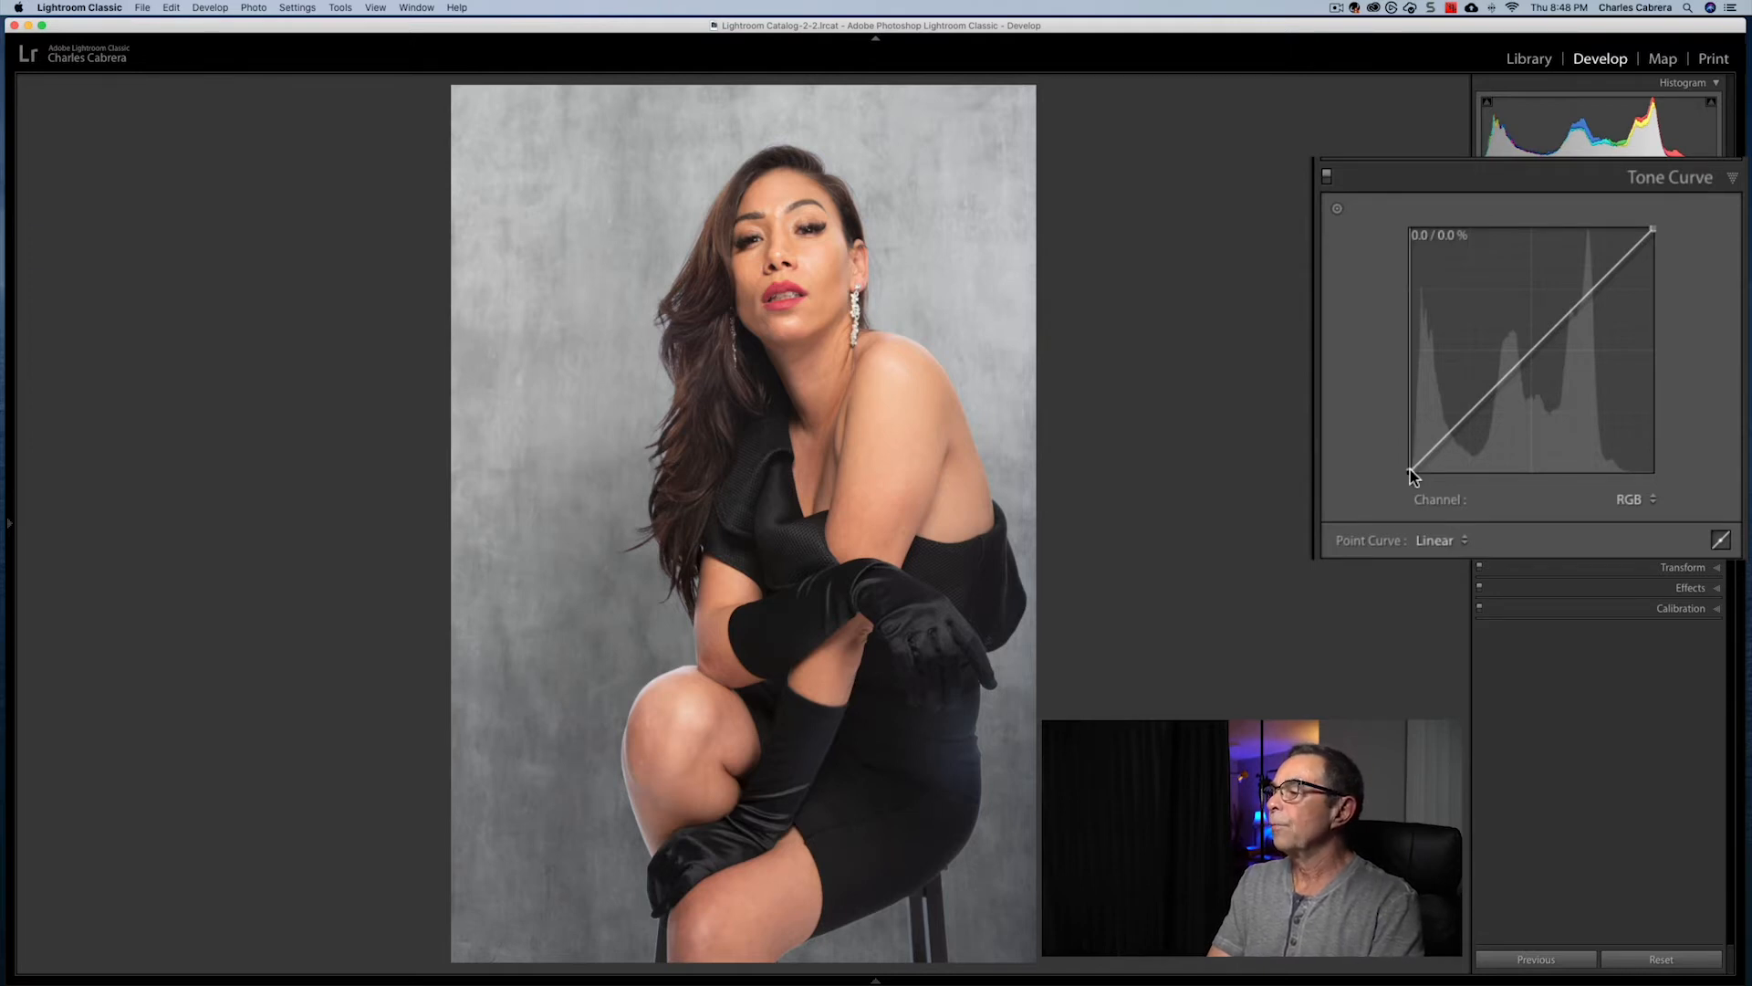
- Try moving the RGB curve's end points, lowering the white point to about 99.6 / 85.9 % and shifting it inward past 87.1 / 100 %
mouse_move(1410, 469)
left_mouse_down()
mouse_move(1435, 471)
mouse_move(1408, 473)
mouse_move(1405, 444)
mouse_move(1410, 471)
left_mouse_up()
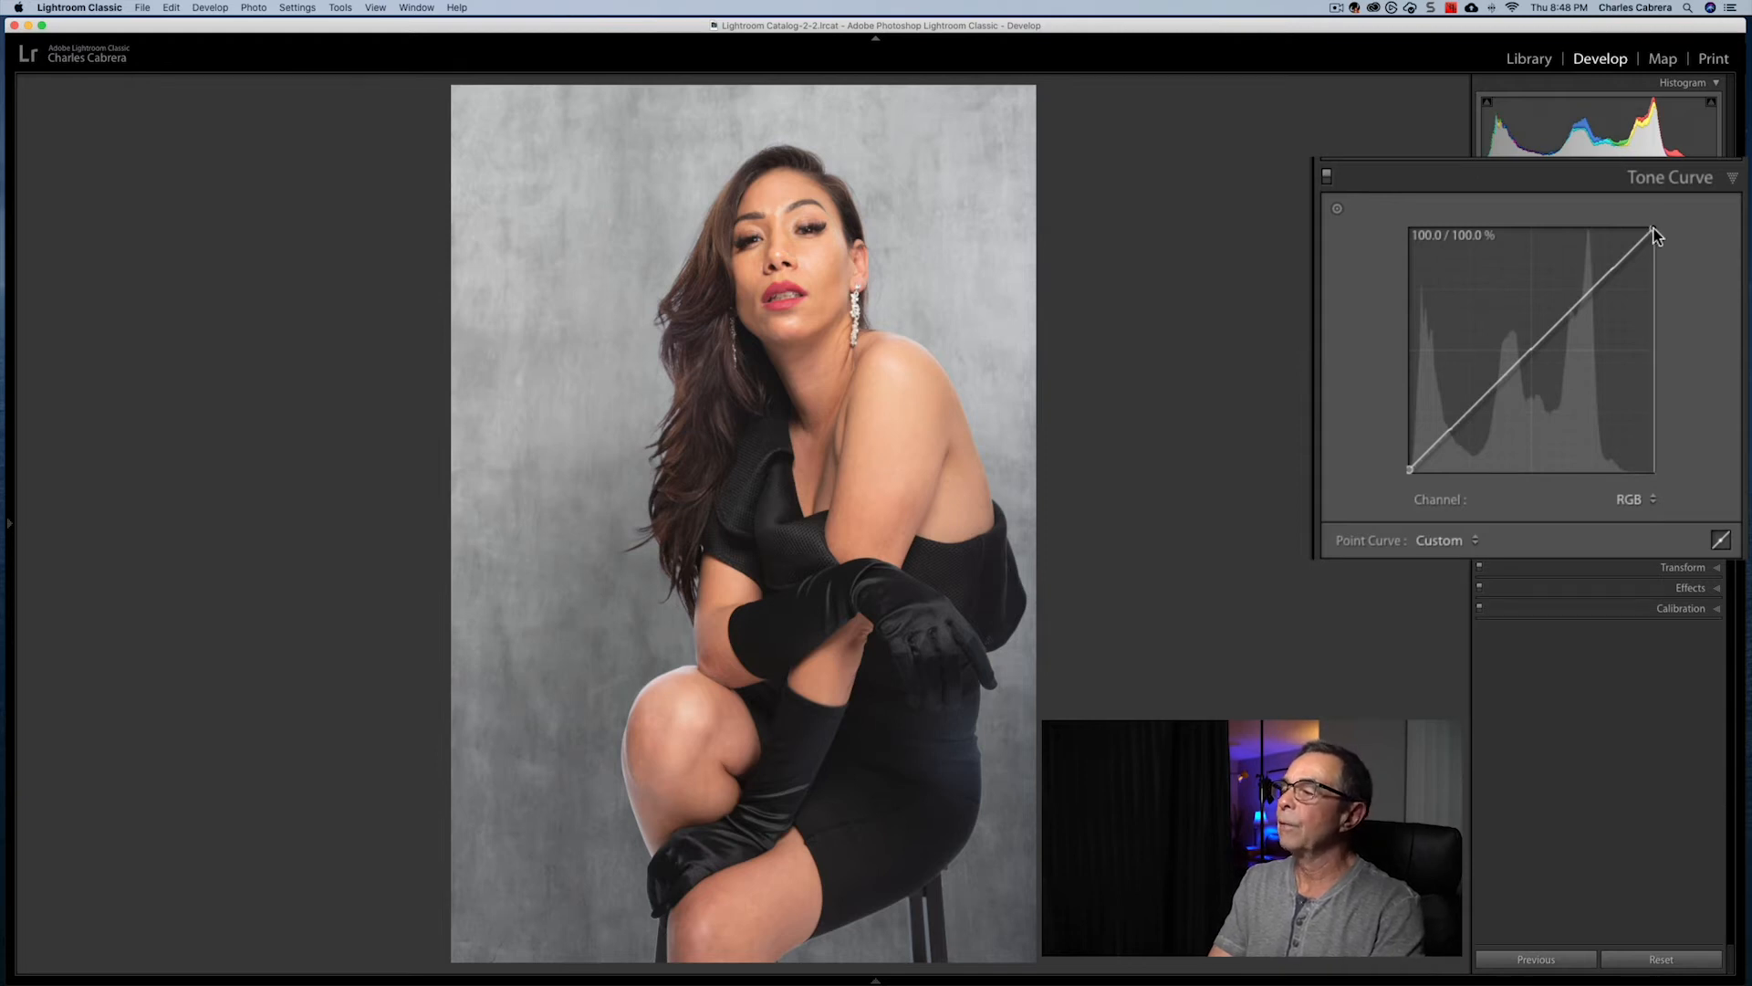
left_click_drag(1653, 229, 1656, 265)
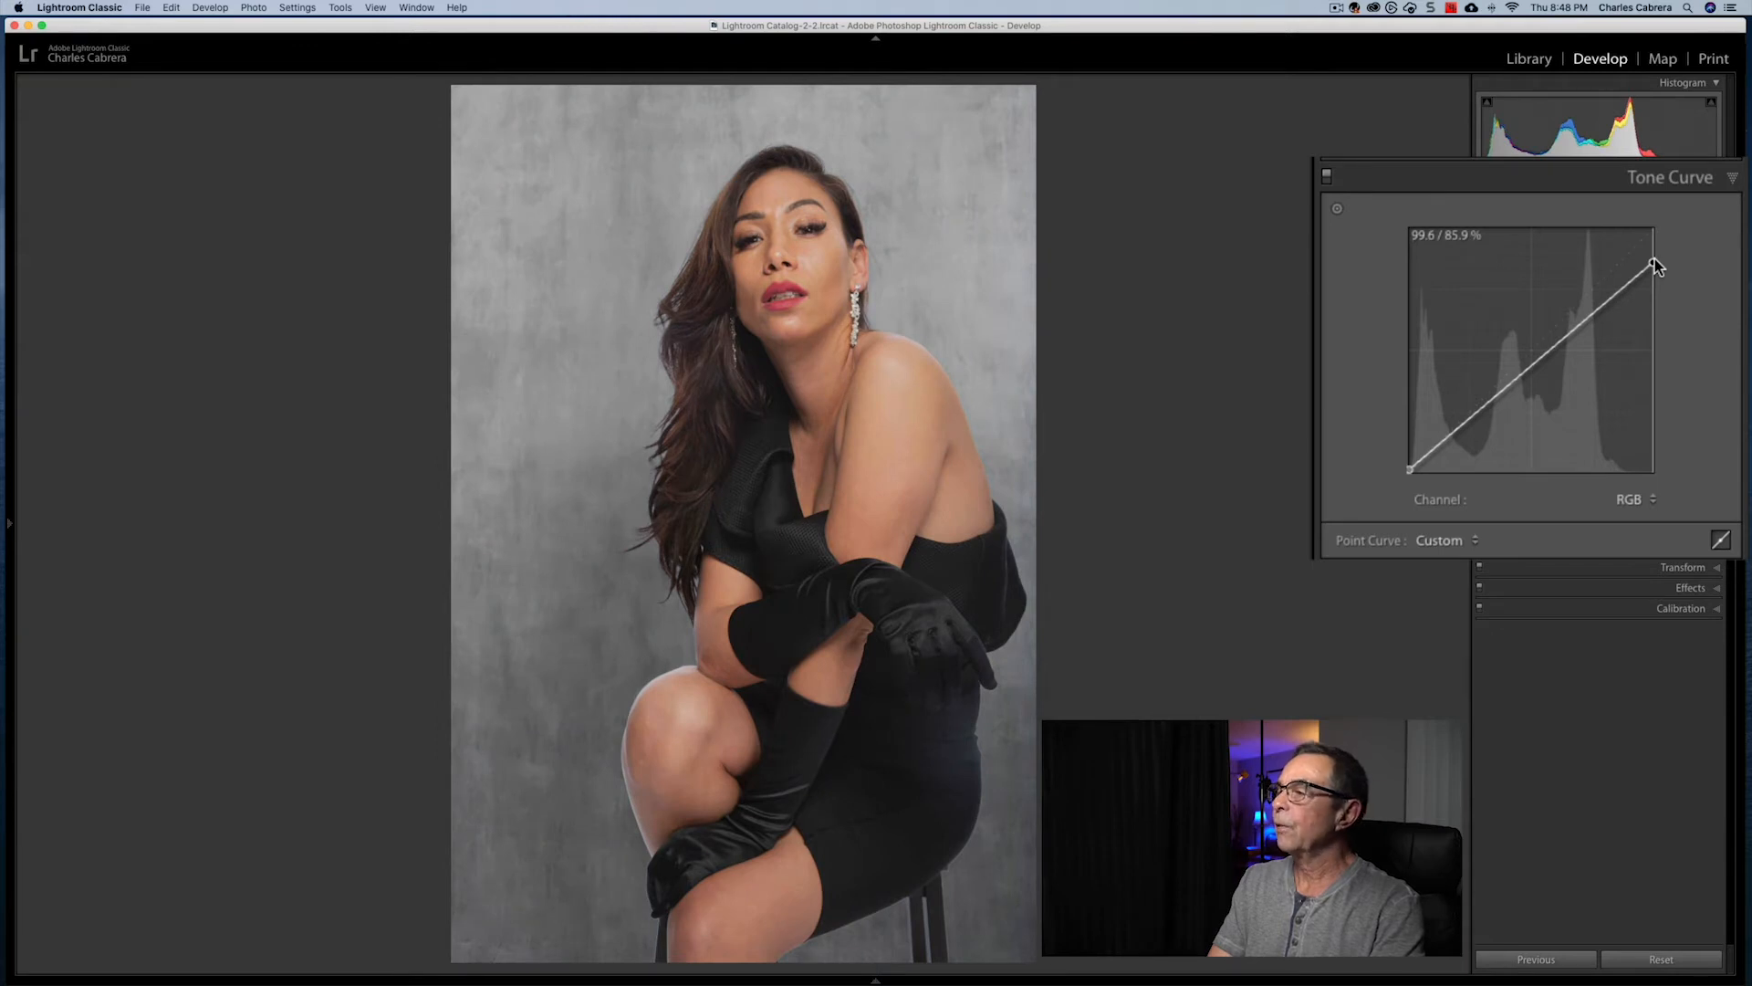
left_click_drag(1657, 265, 1623, 228)
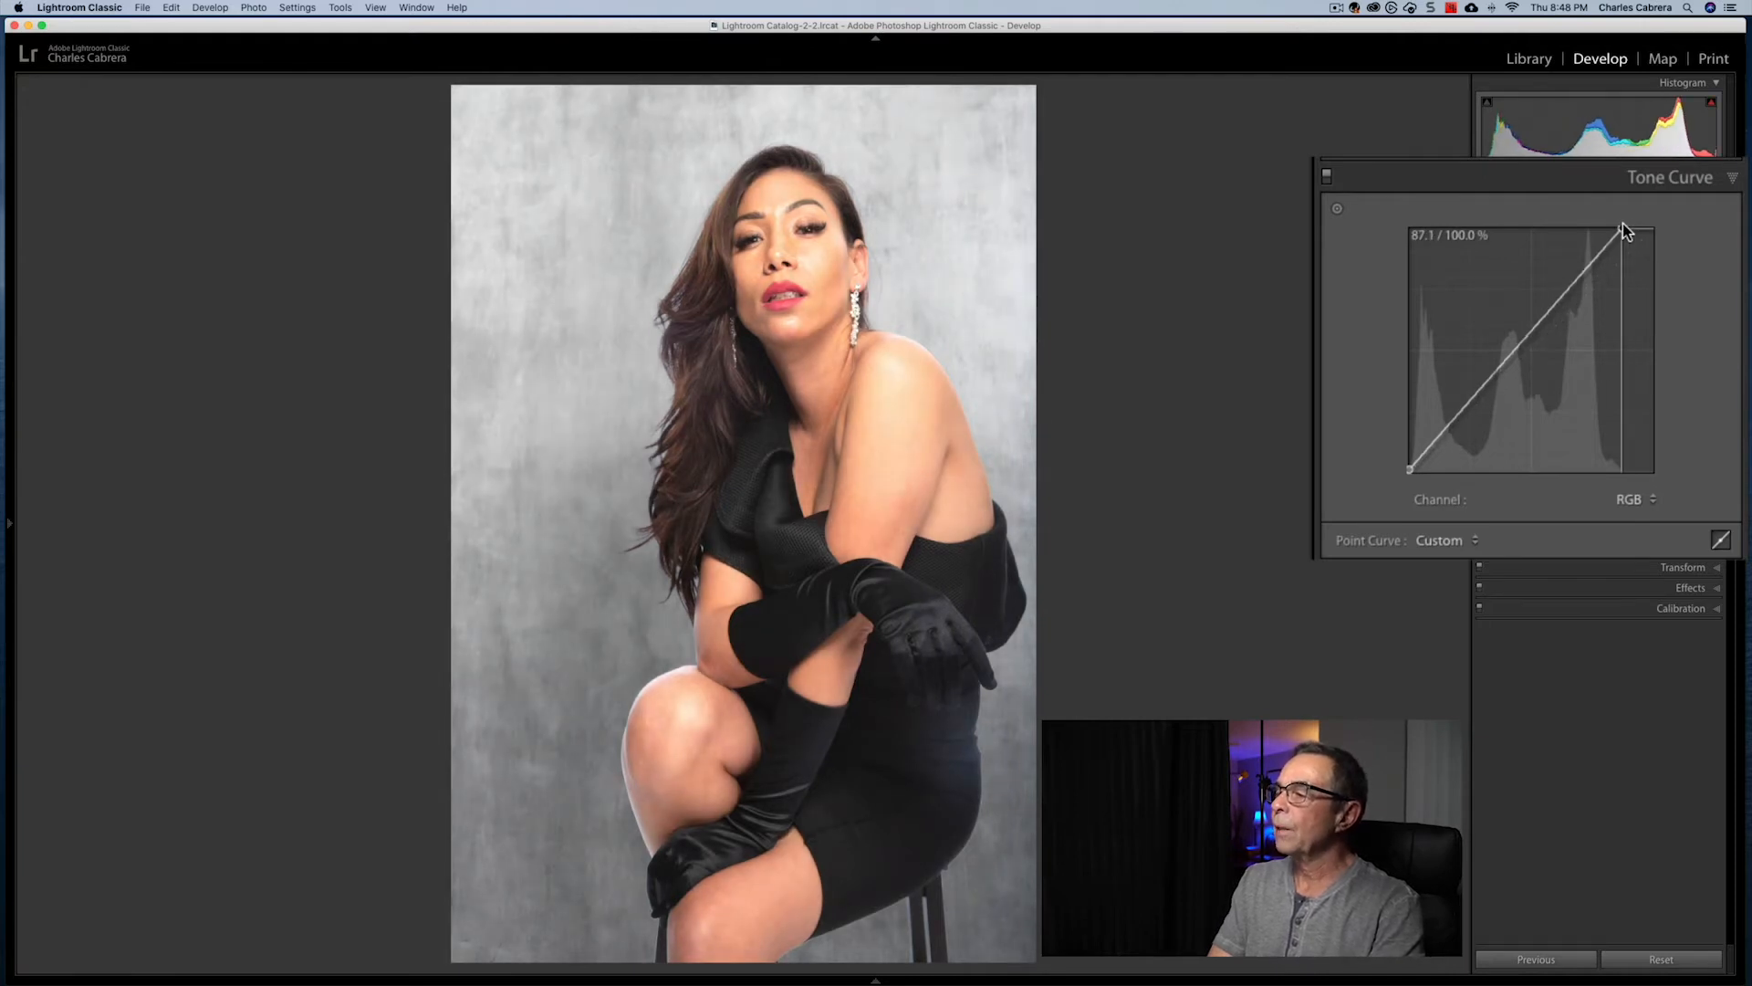
left_click_drag(1623, 226, 1613, 226)
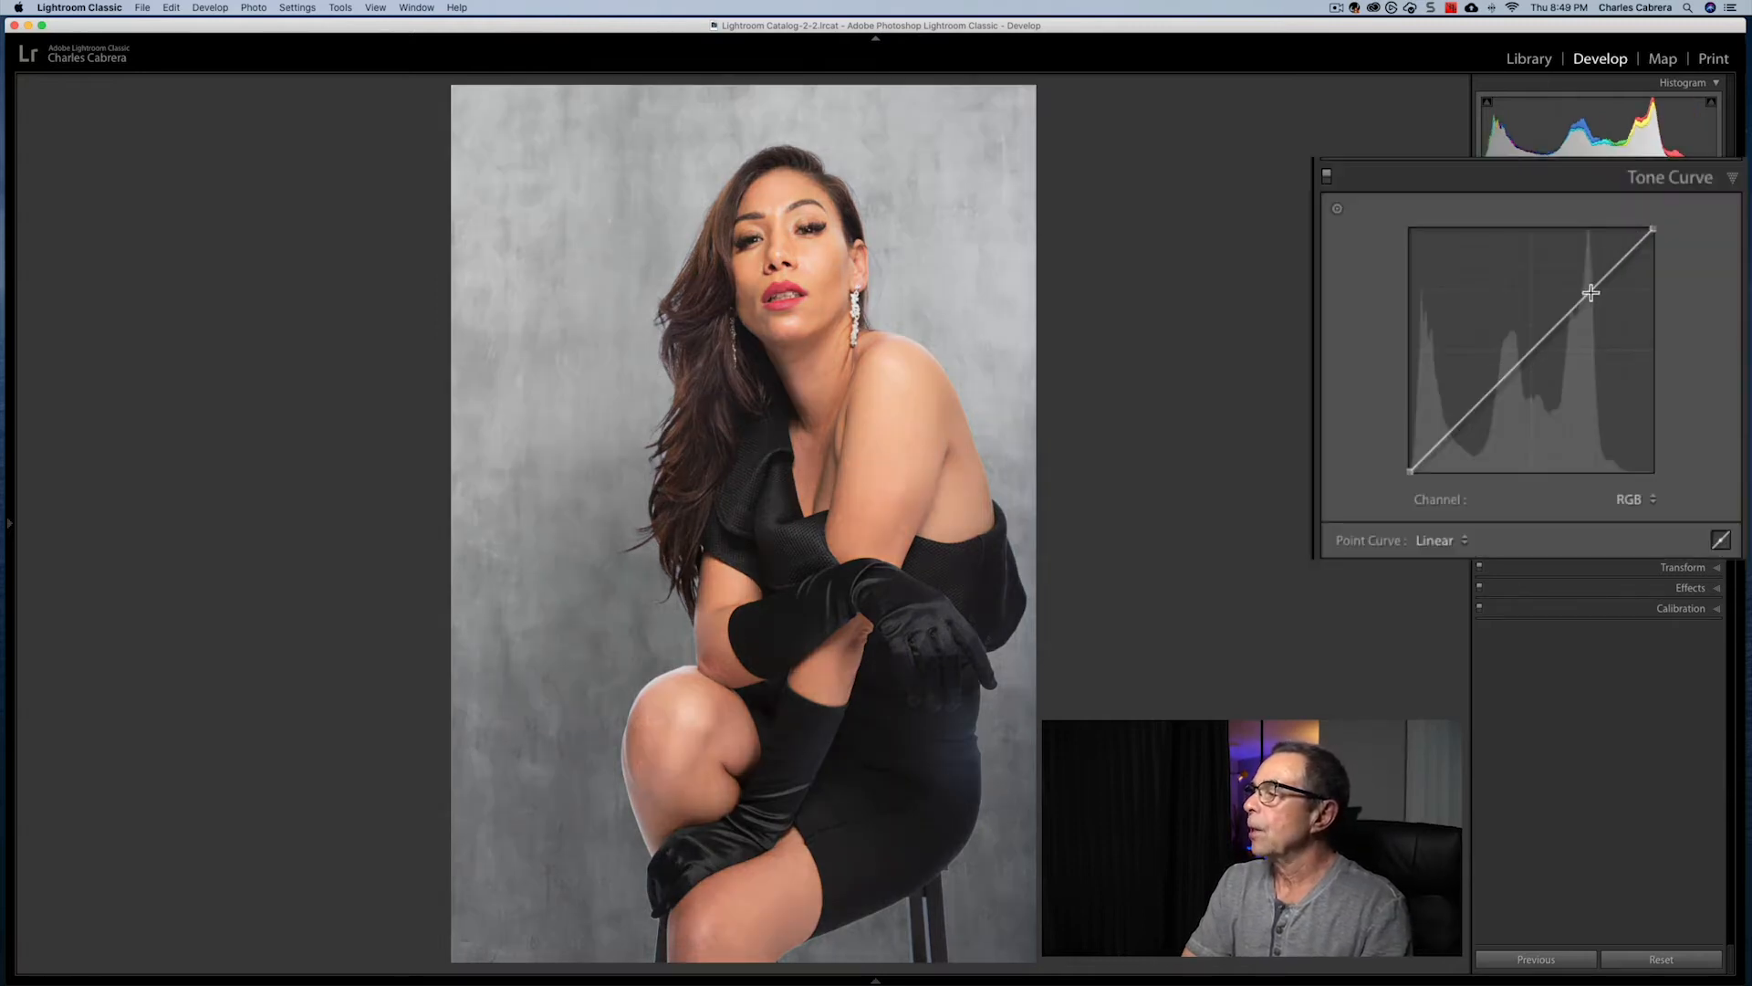
- Try a low-contrast curve with highlight, midtone and shadow points, raising the shadows and lowering the highlights to about 74.9 / 69.0 %
left_click(1589, 290)
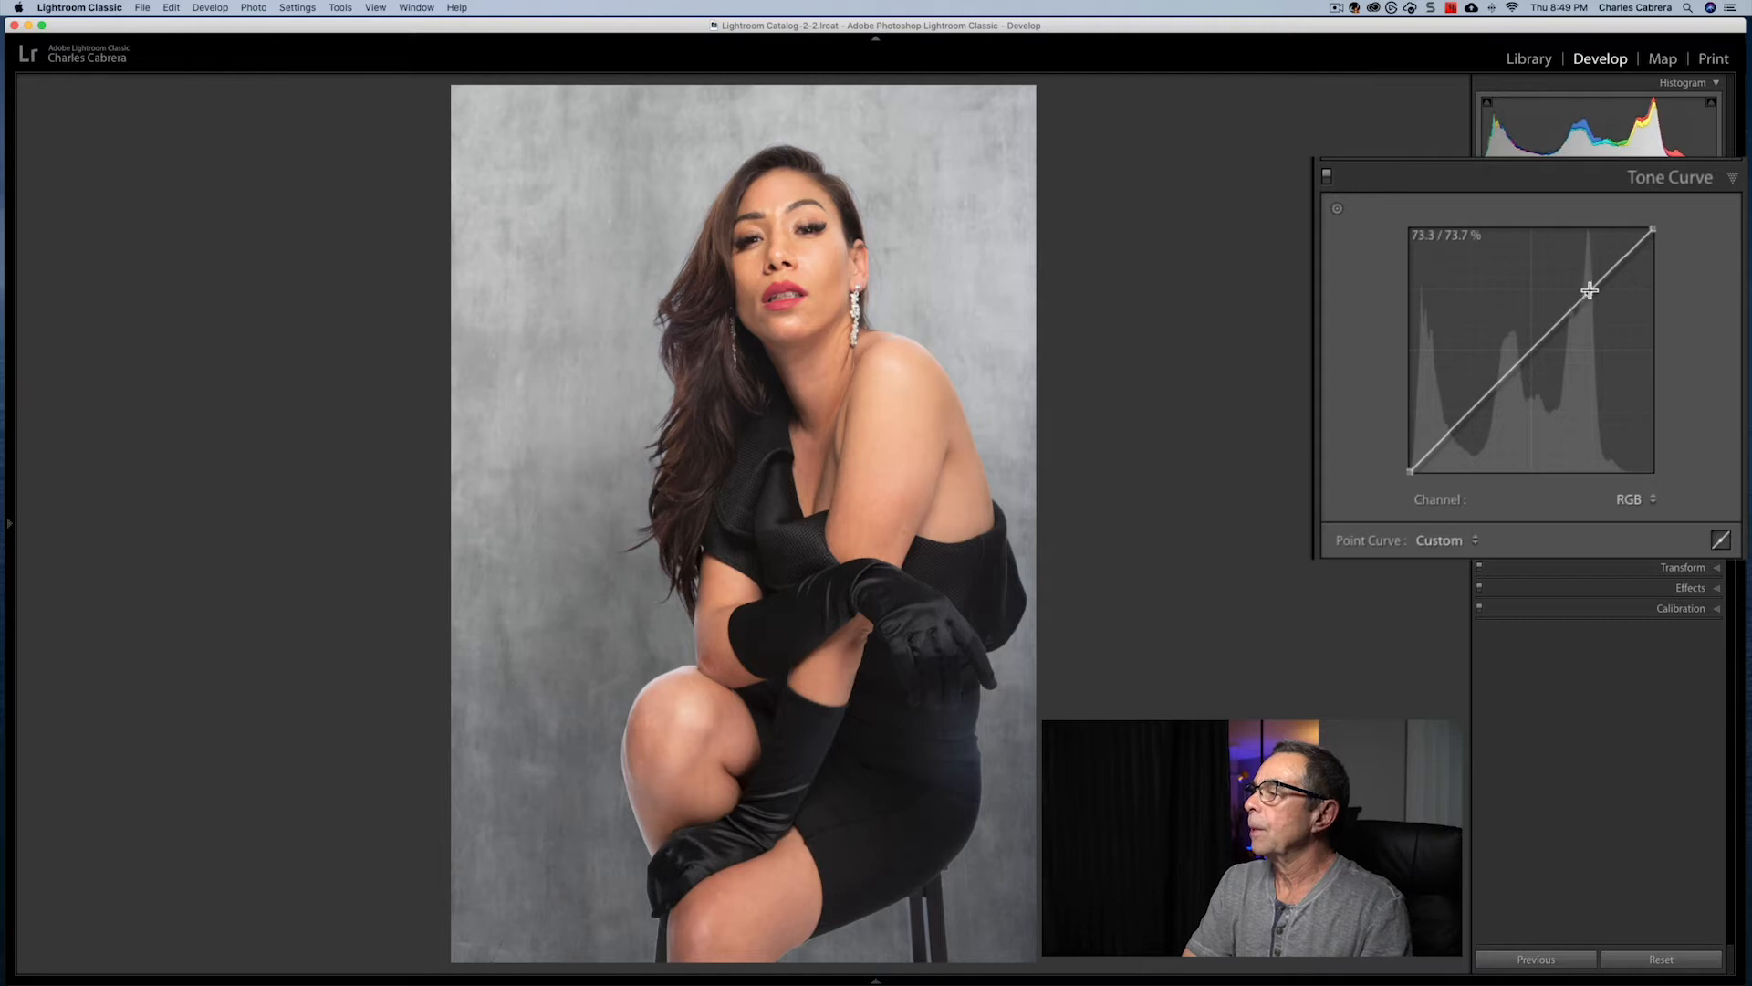
left_click(1530, 357)
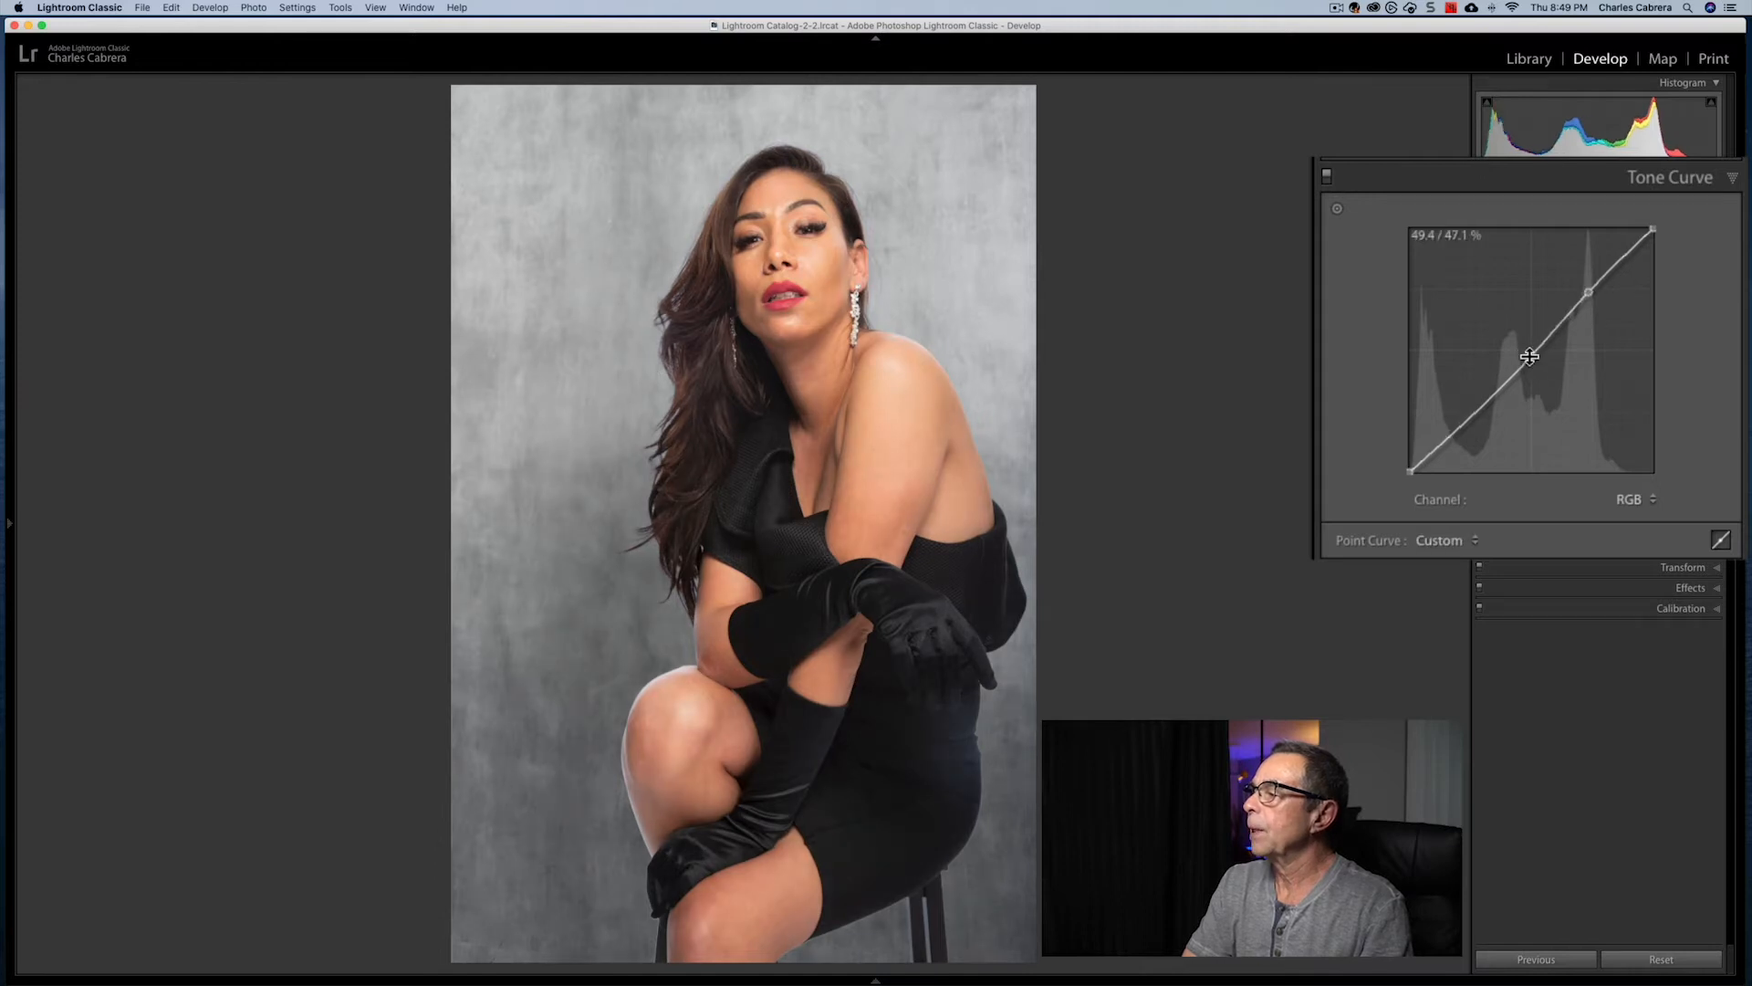
left_click(1448, 441)
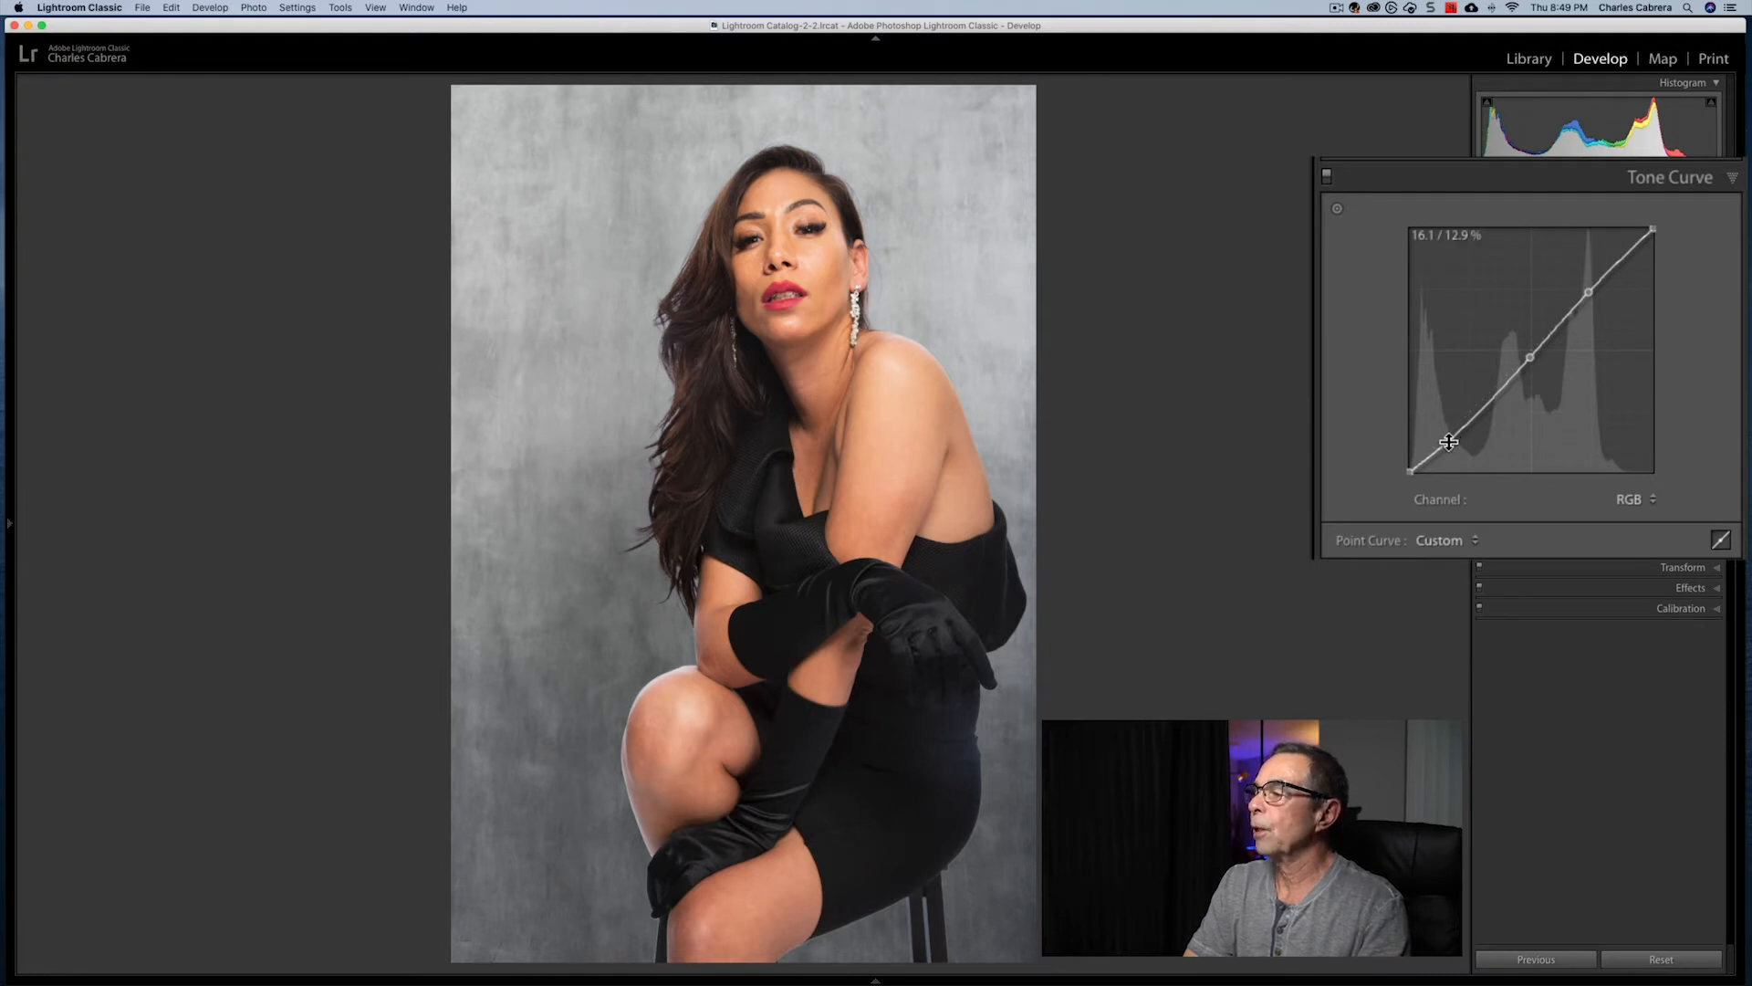
left_click_drag(1449, 442, 1438, 437)
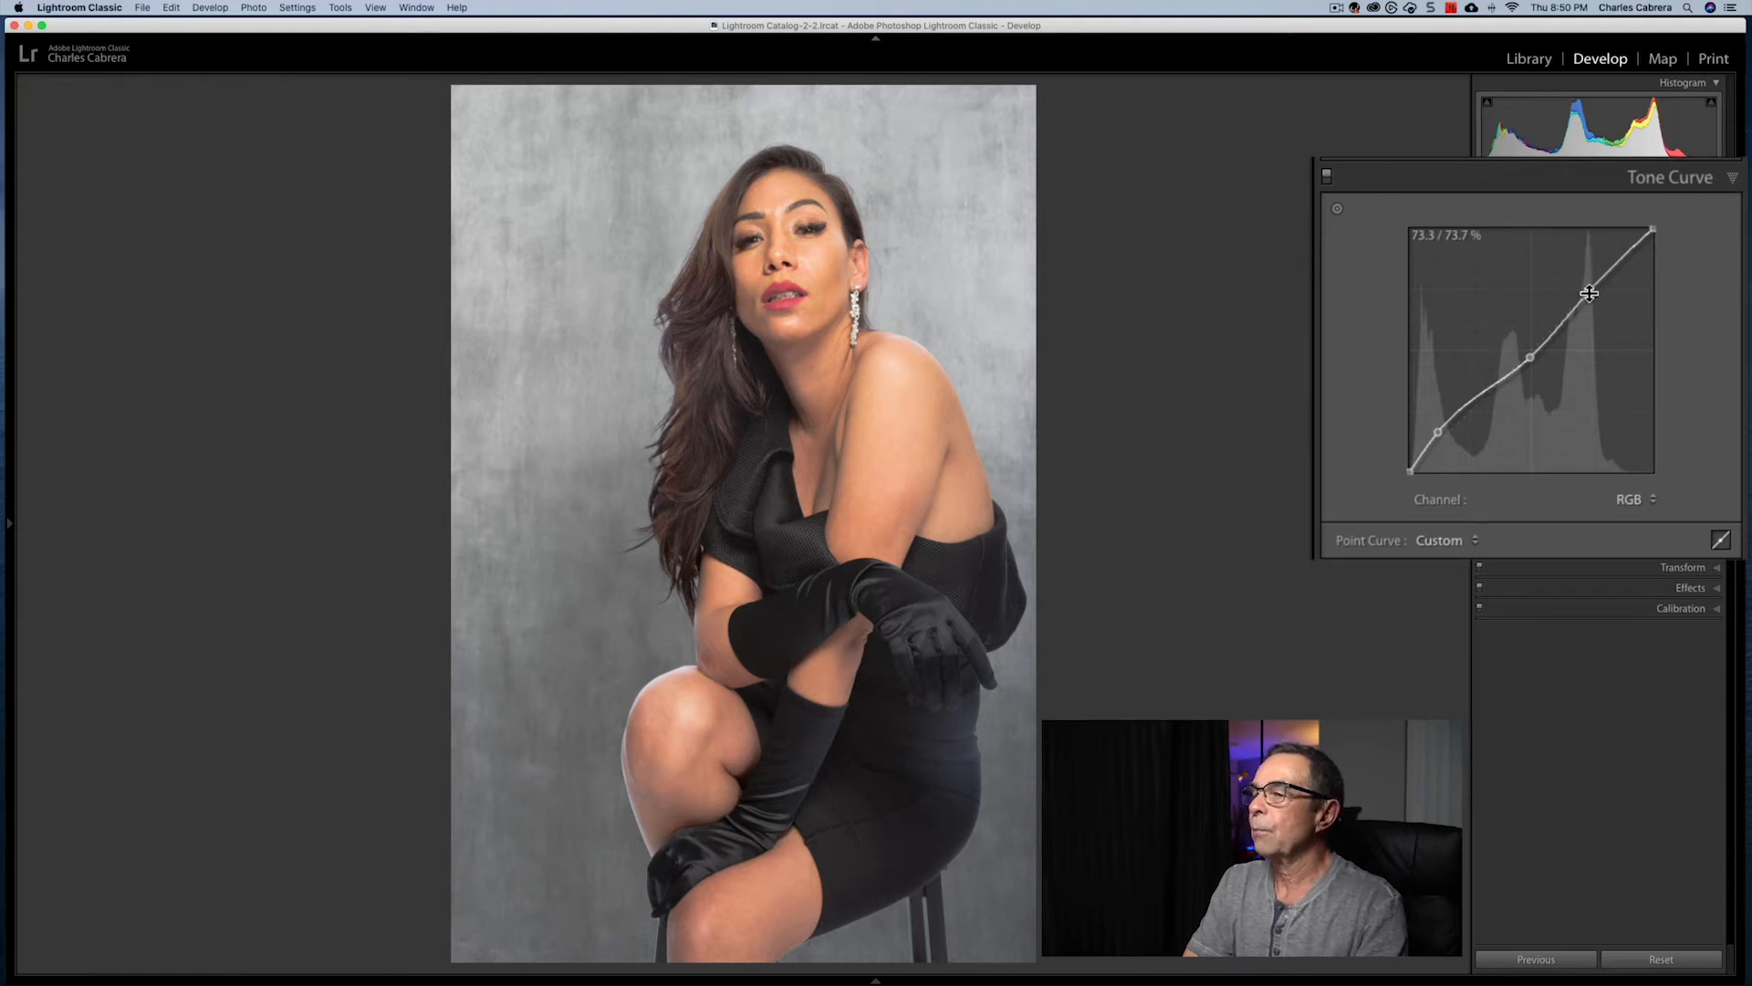
left_click_drag(1588, 293, 1593, 304)
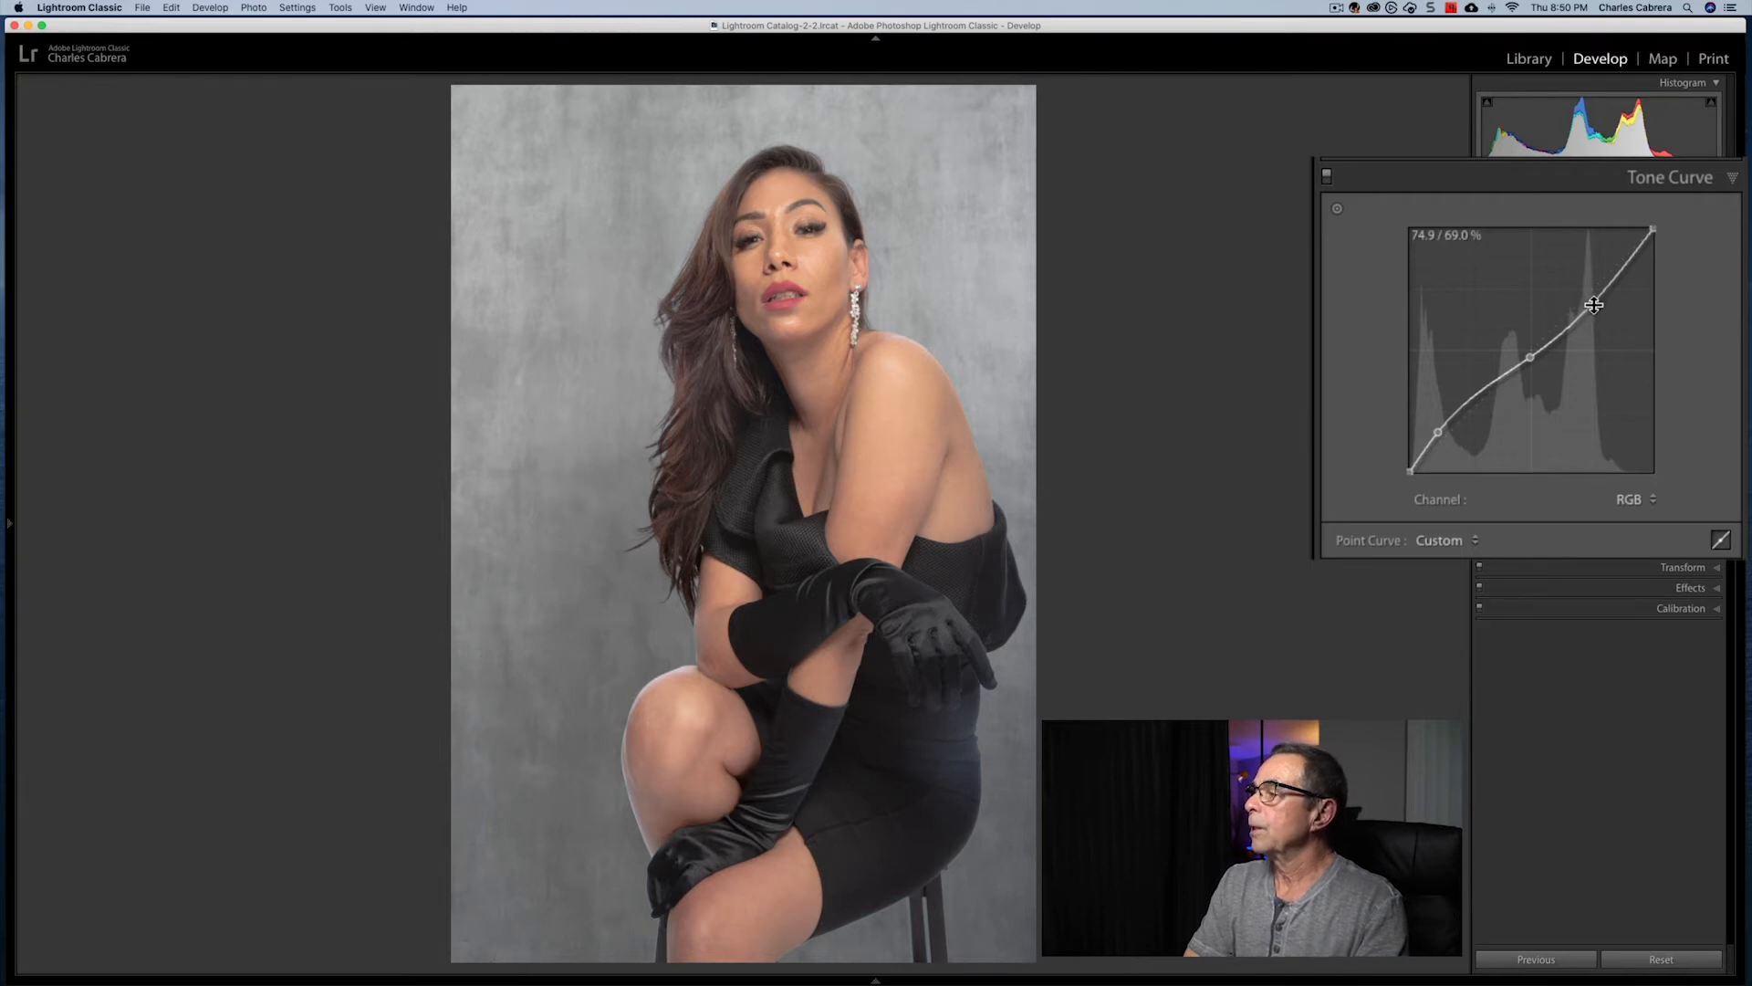
double_click(1532, 353)
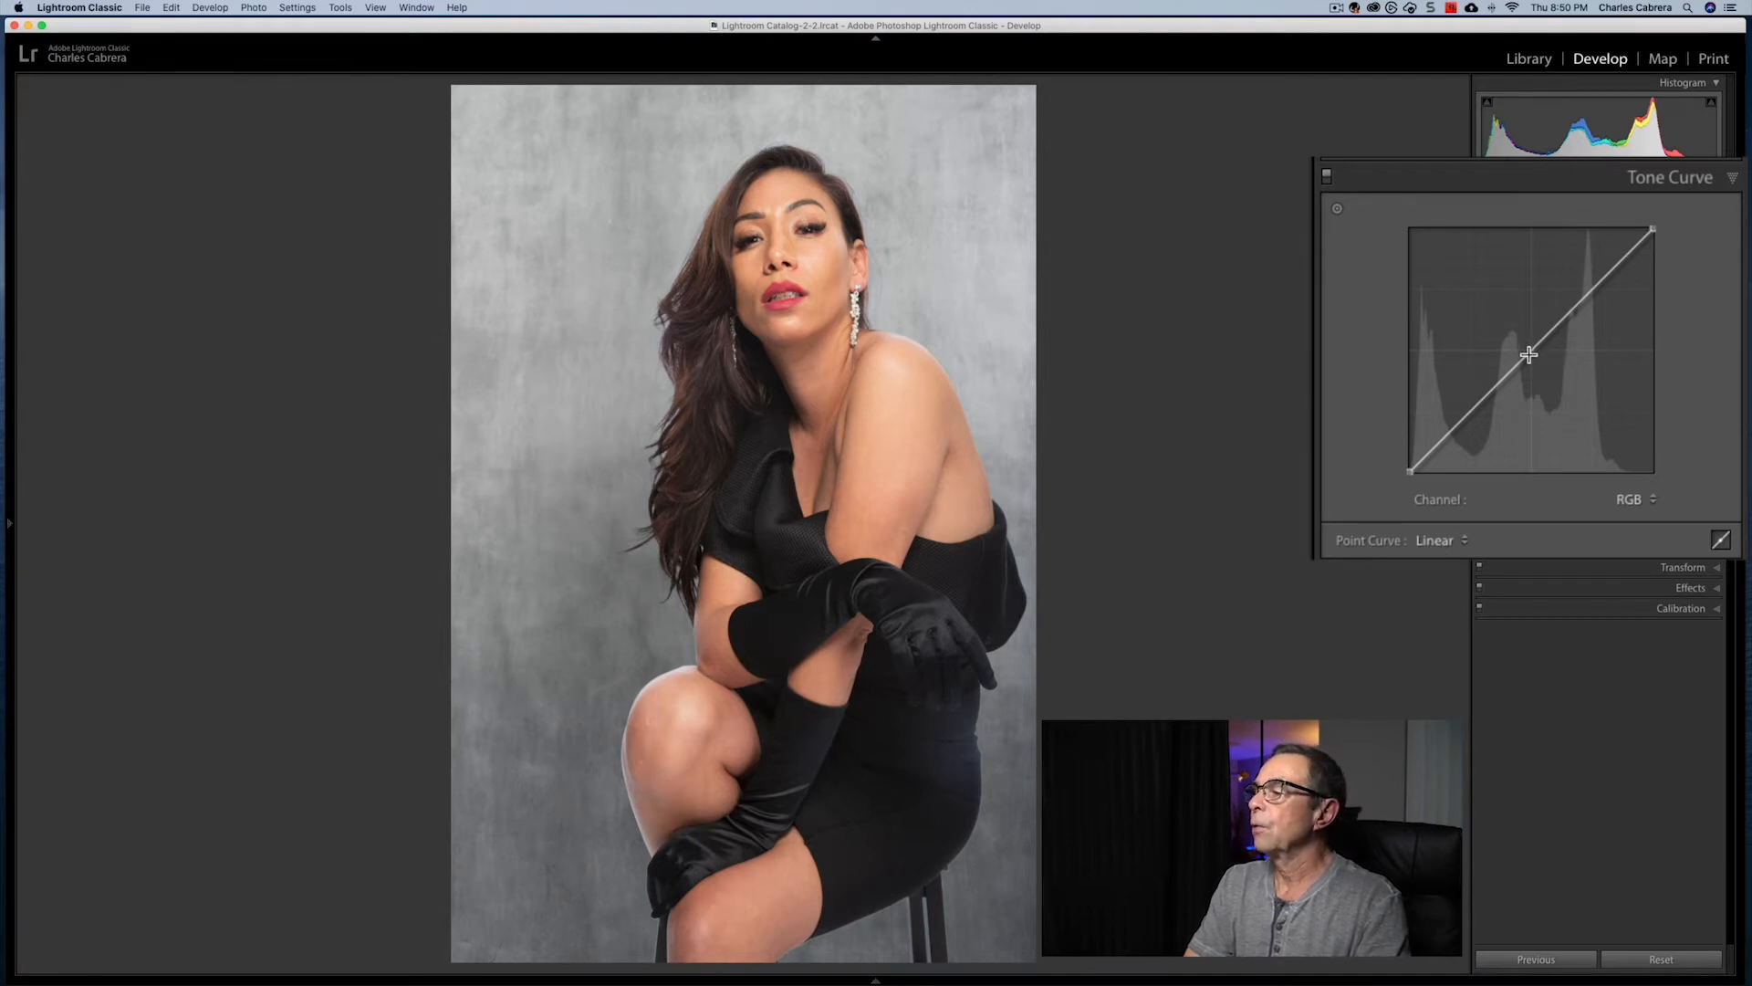
- Build a contrast S-curve on the RGB channel with a midtone anchor near 49.0 / 48.2 %, a raised highlight point and a lowered shadow point
left_click(1525, 353)
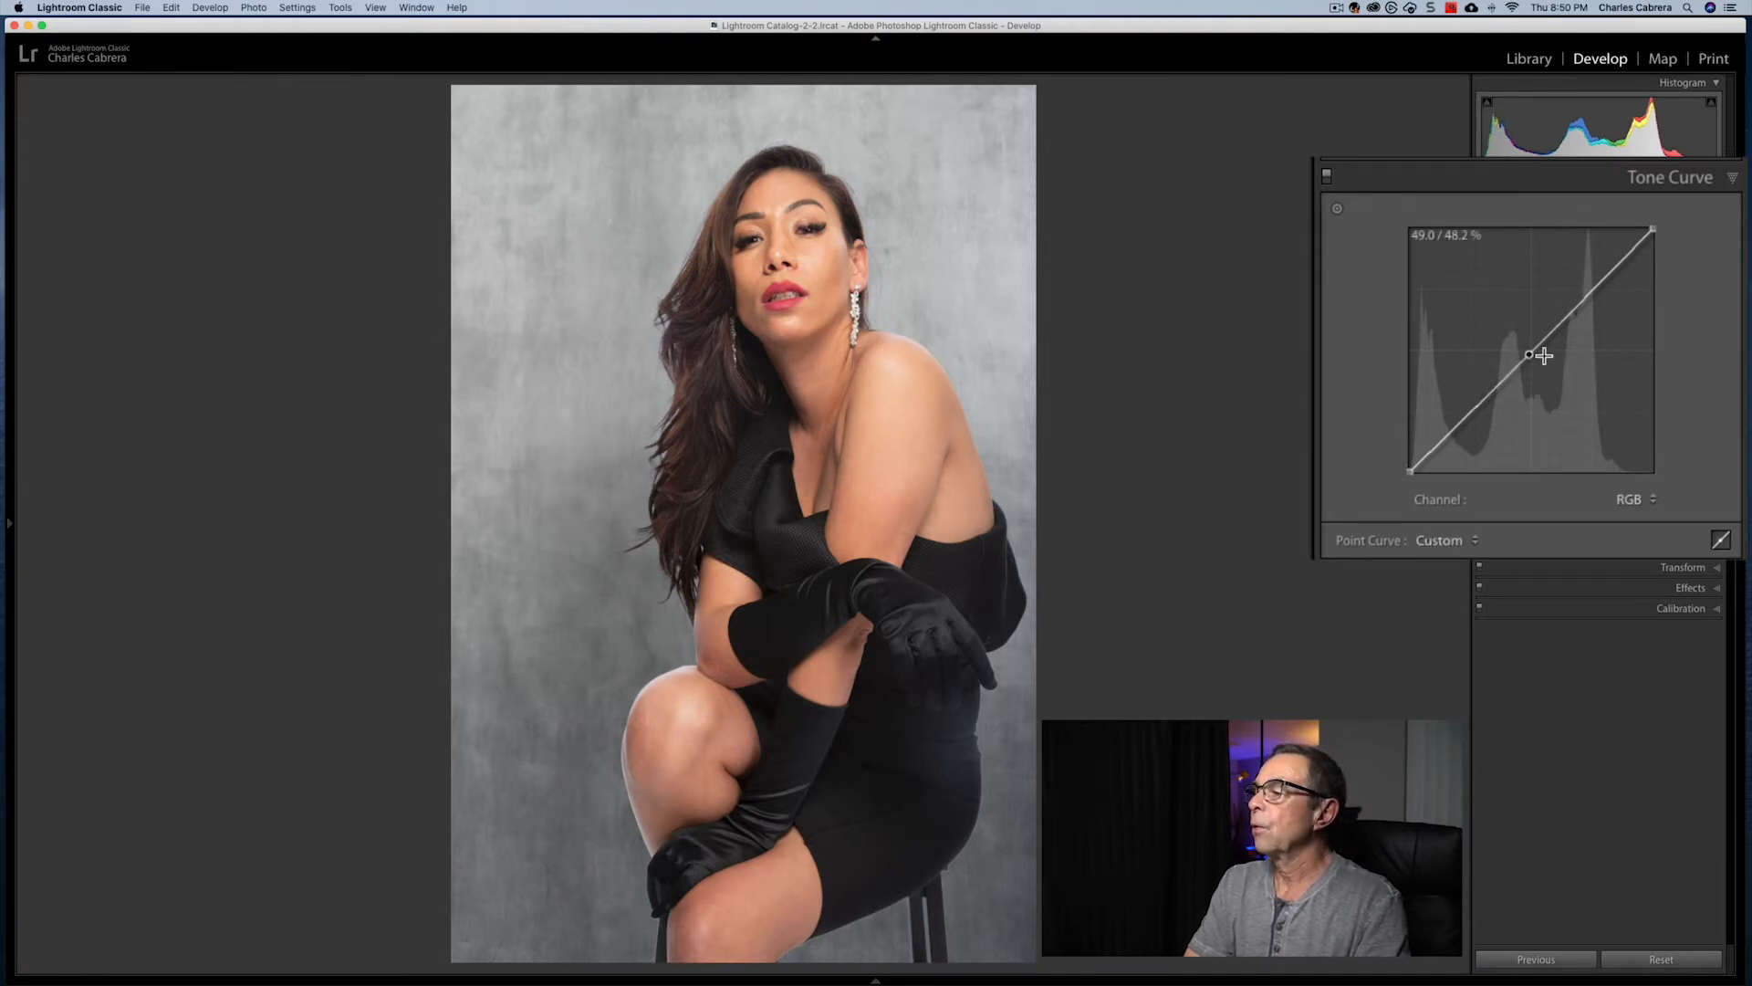
left_click(1592, 291)
left_click(1452, 430)
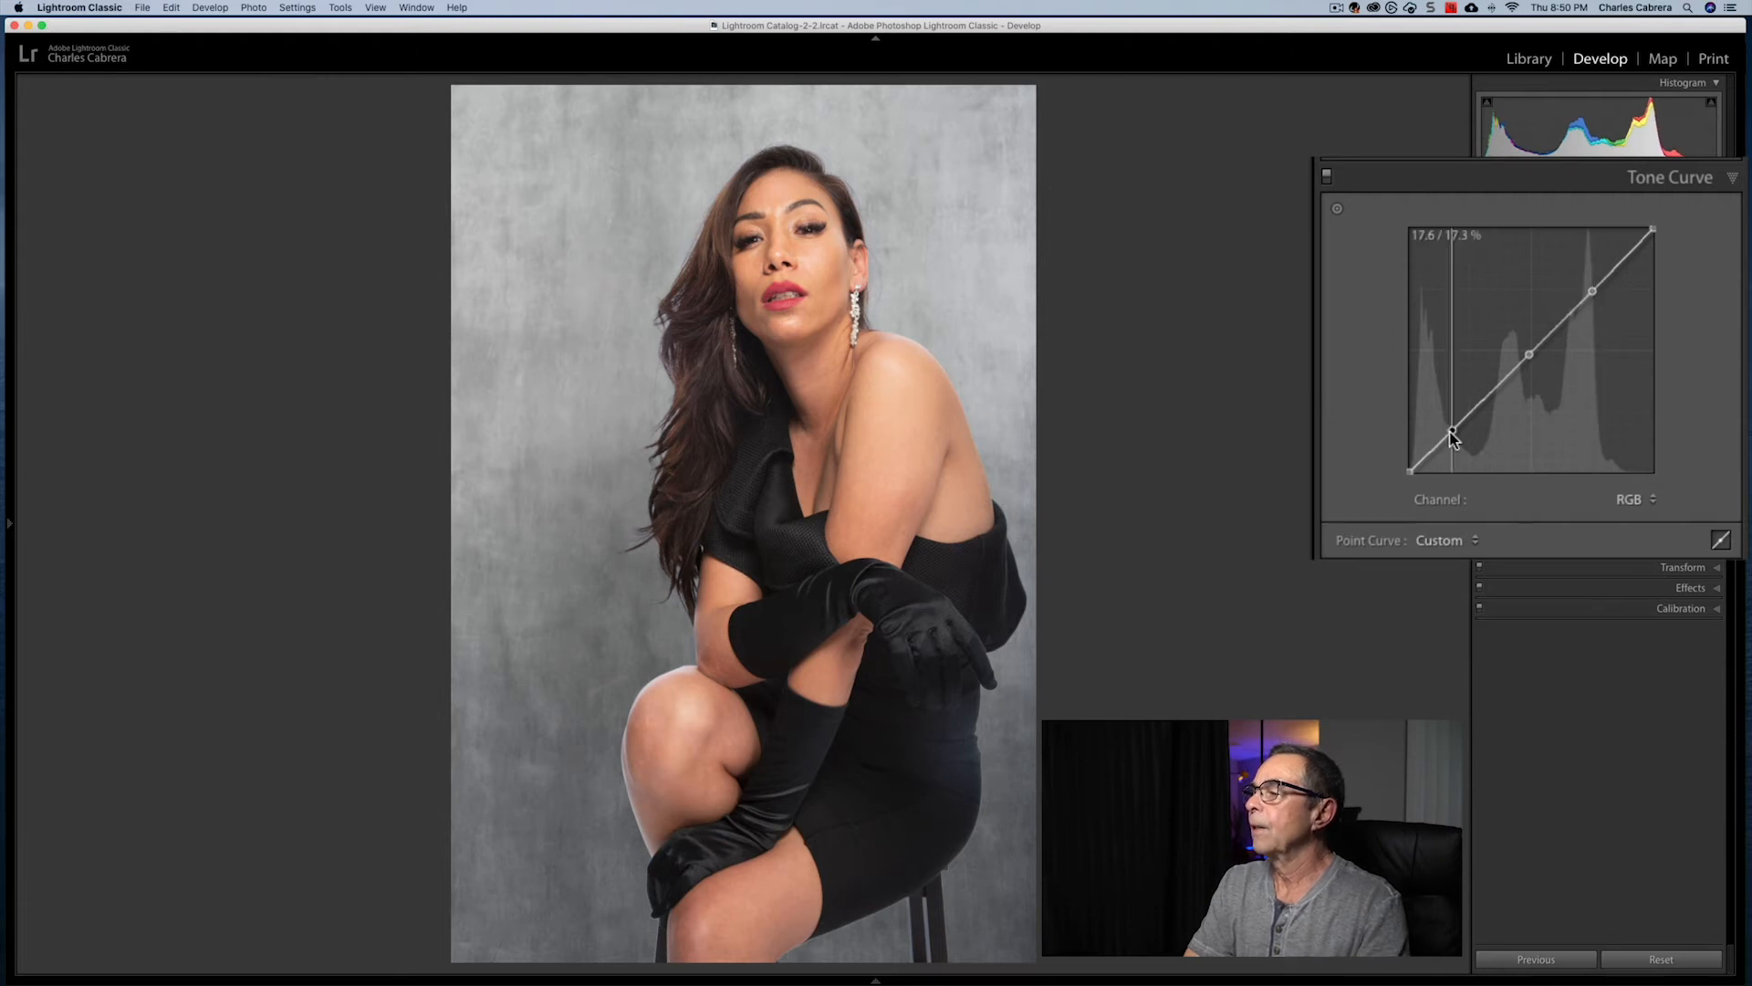
left_click_drag(1454, 434, 1458, 439)
left_click_drag(1593, 292, 1583, 290)
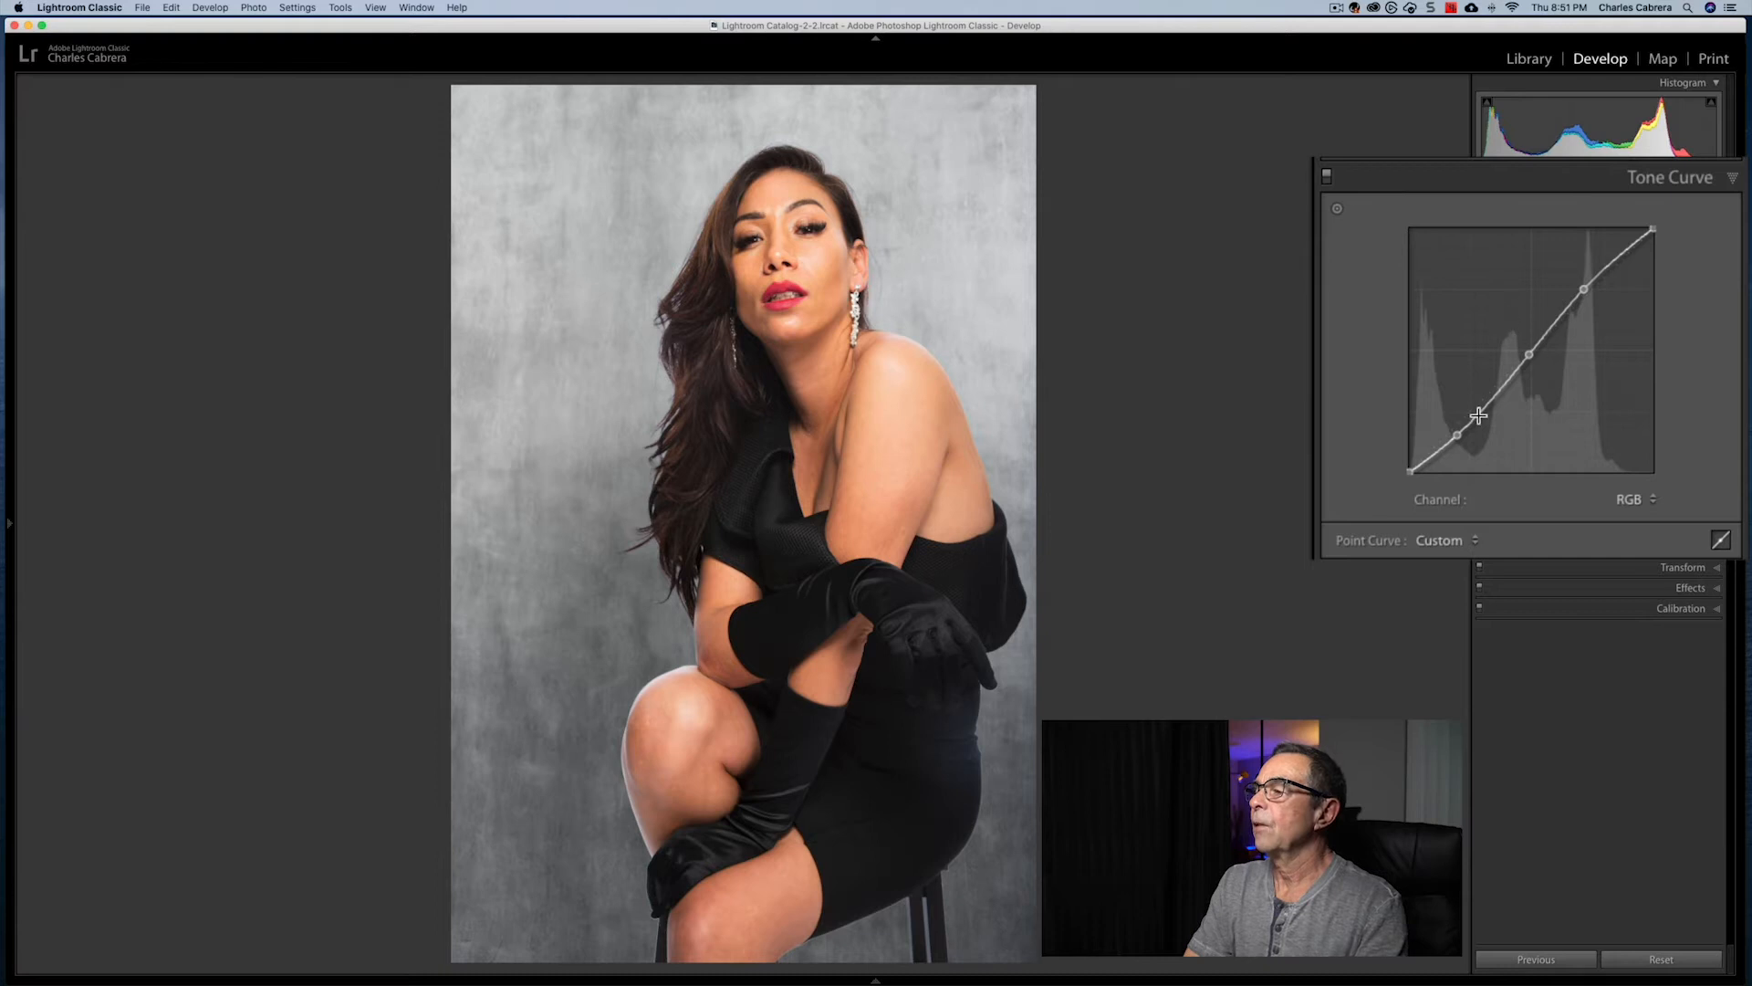
left_click_drag(1451, 437, 1457, 439)
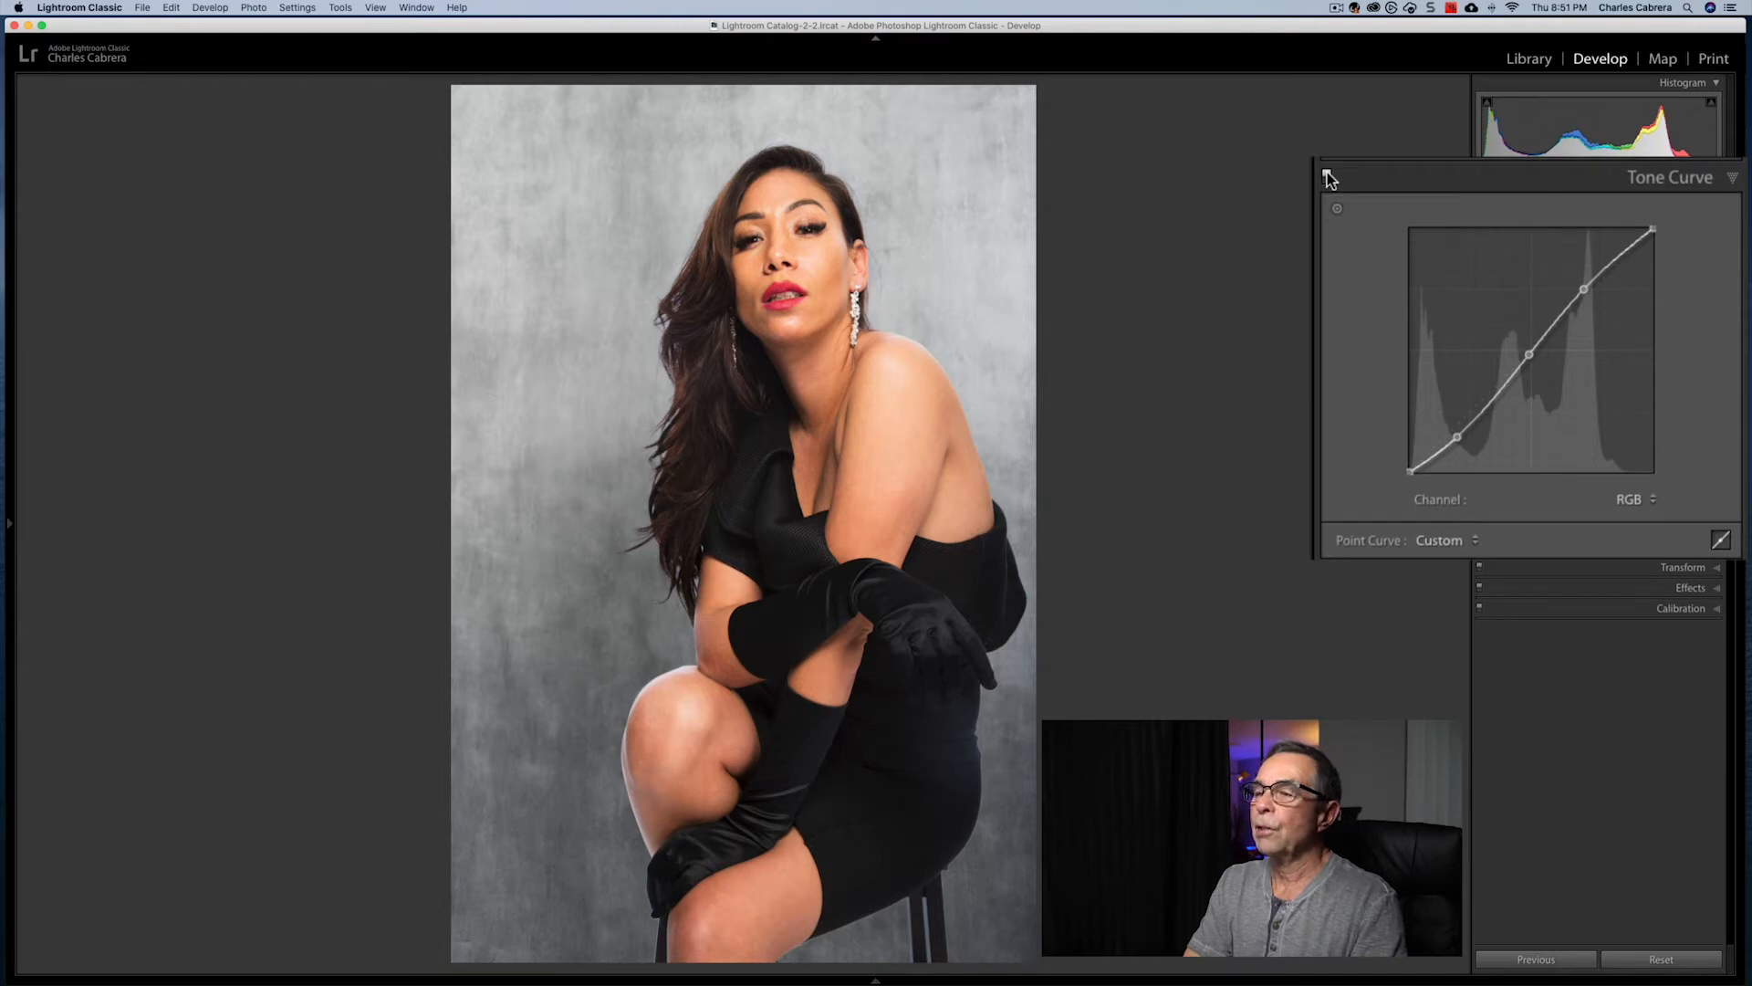
- Compare the photo with and without the S-curve by switching the Tone Curve adjustment off and on several times
left_click(1327, 173)
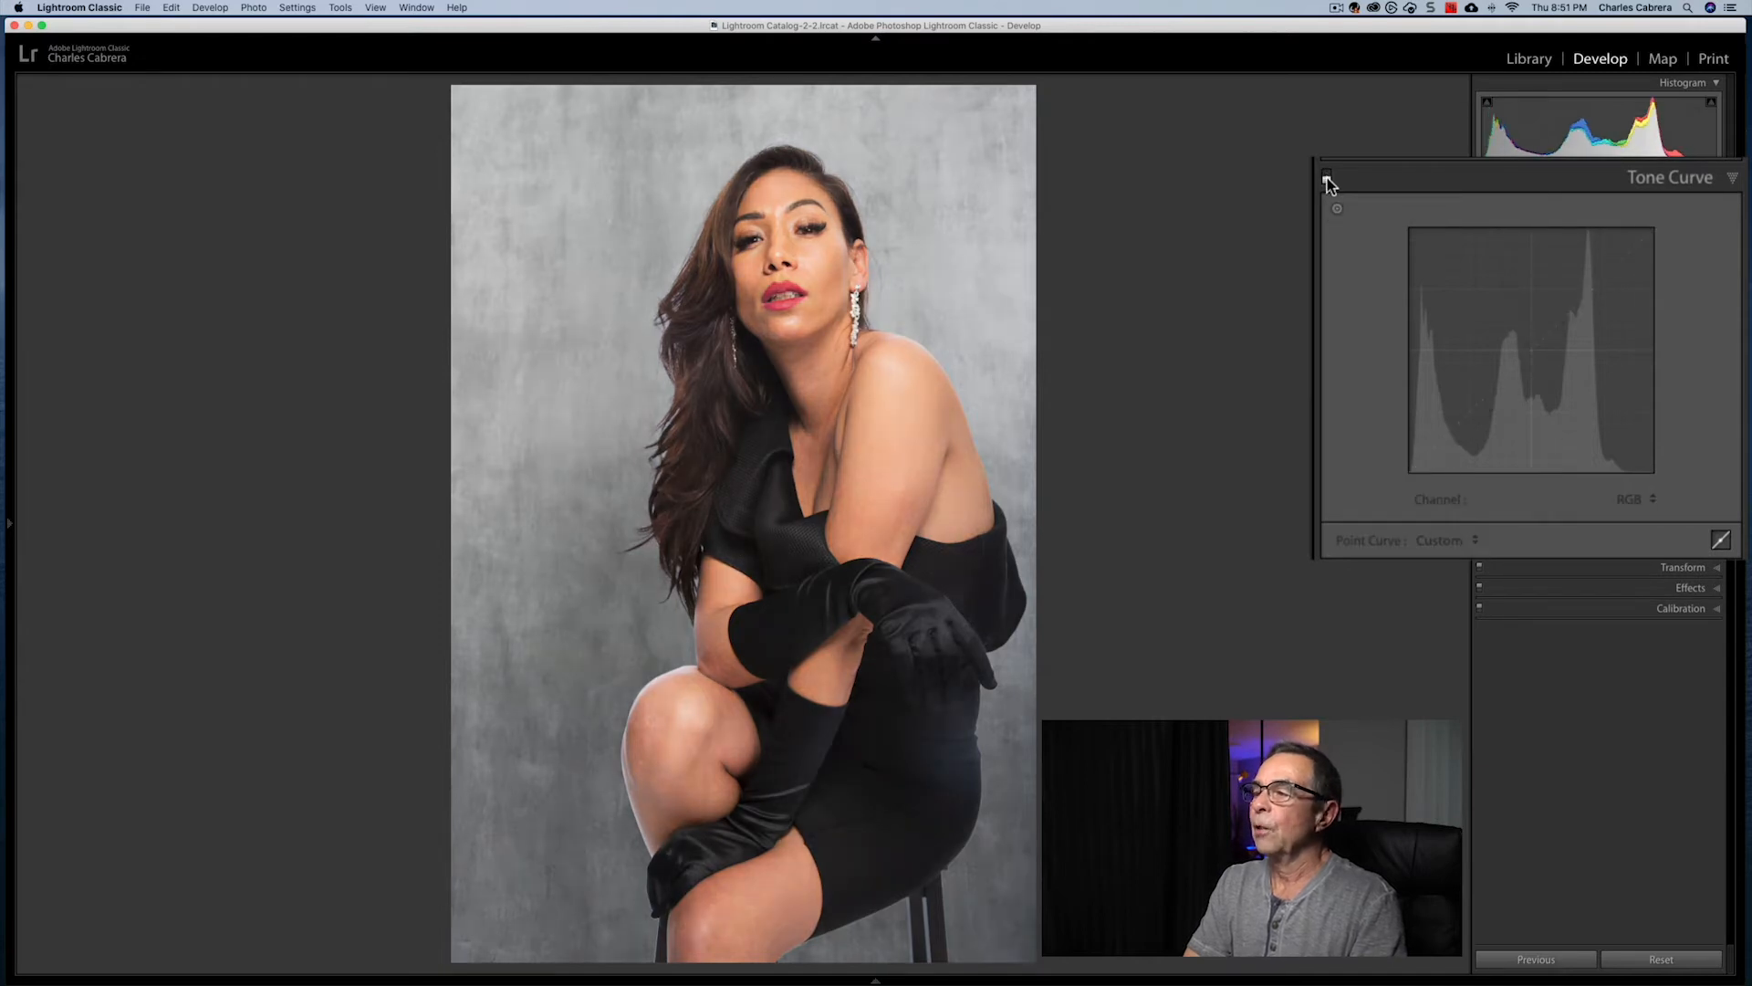
left_click(1327, 176)
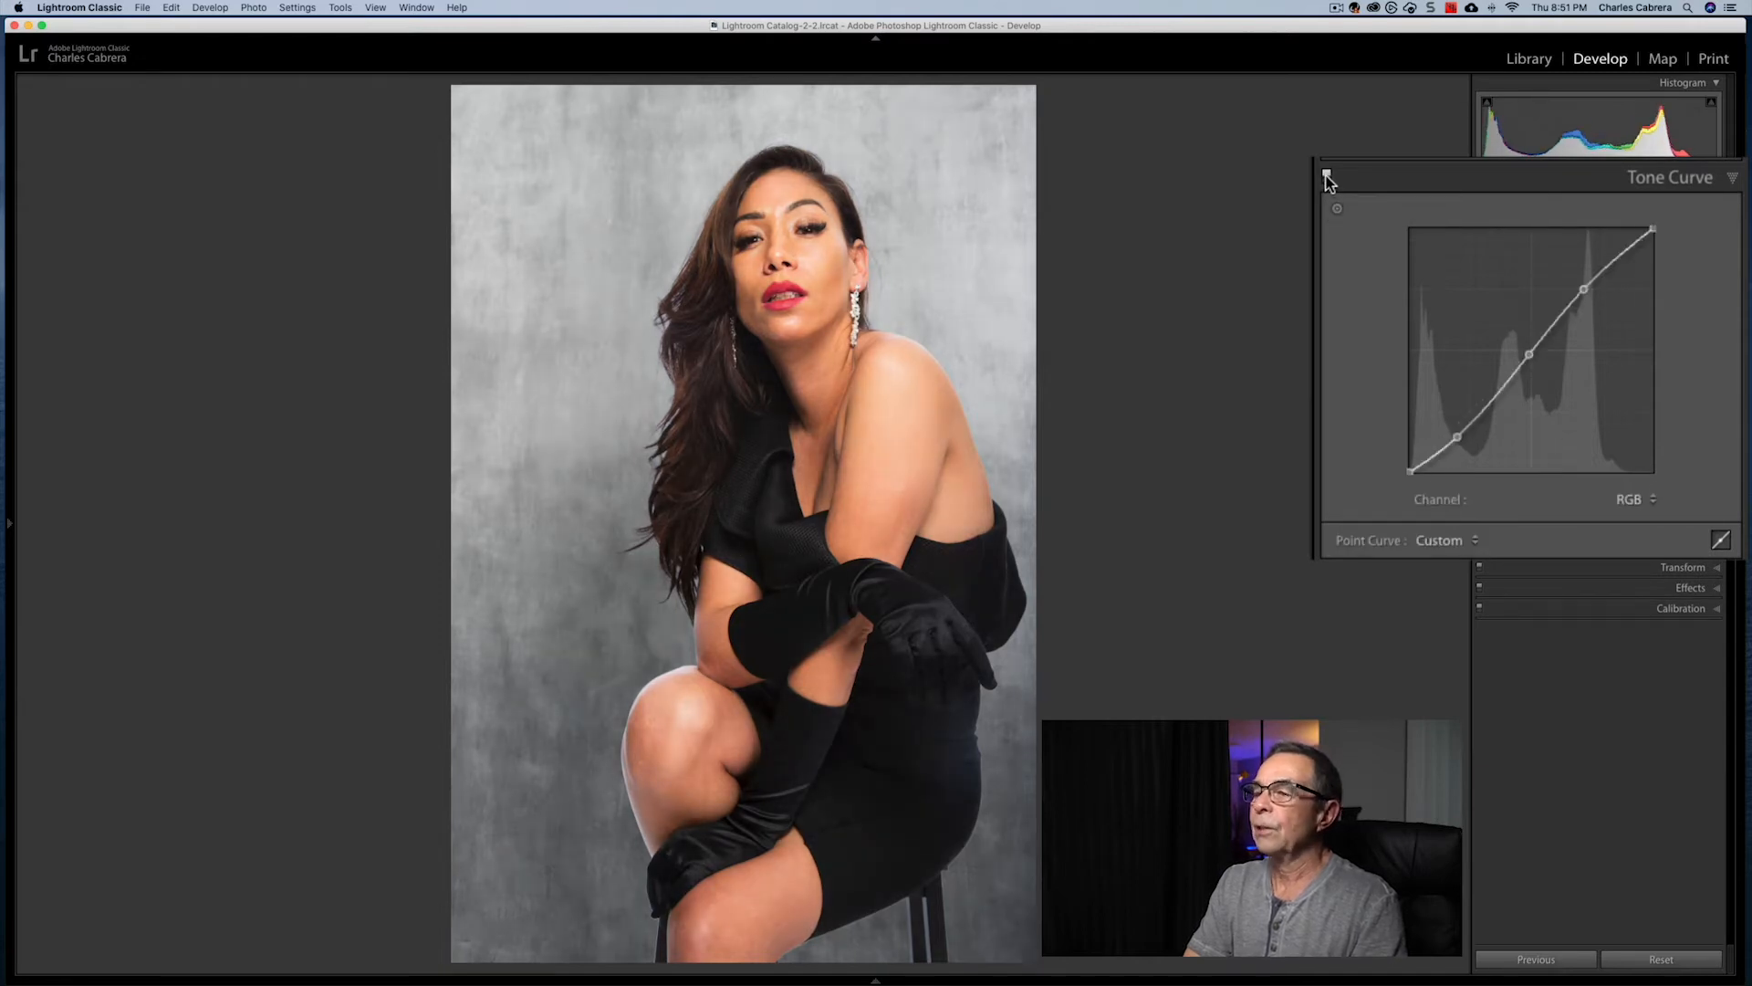
left_click(1327, 175)
left_click(1327, 175)
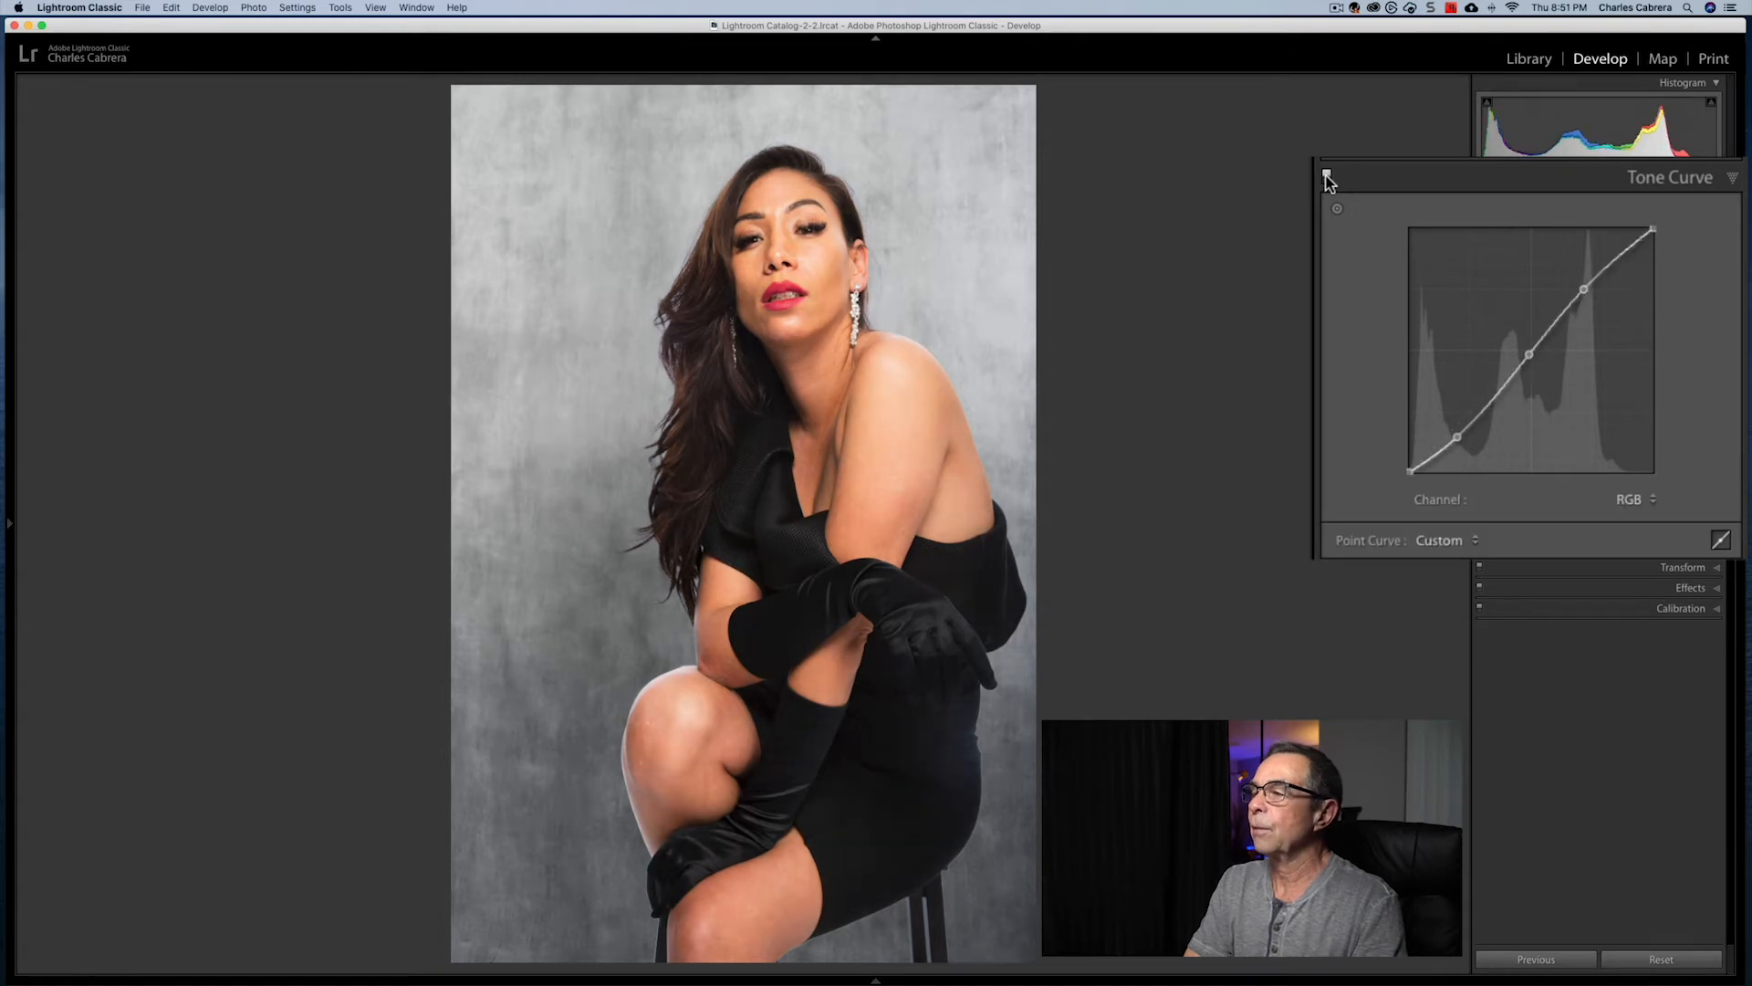
left_click(1327, 176)
left_click(1327, 175)
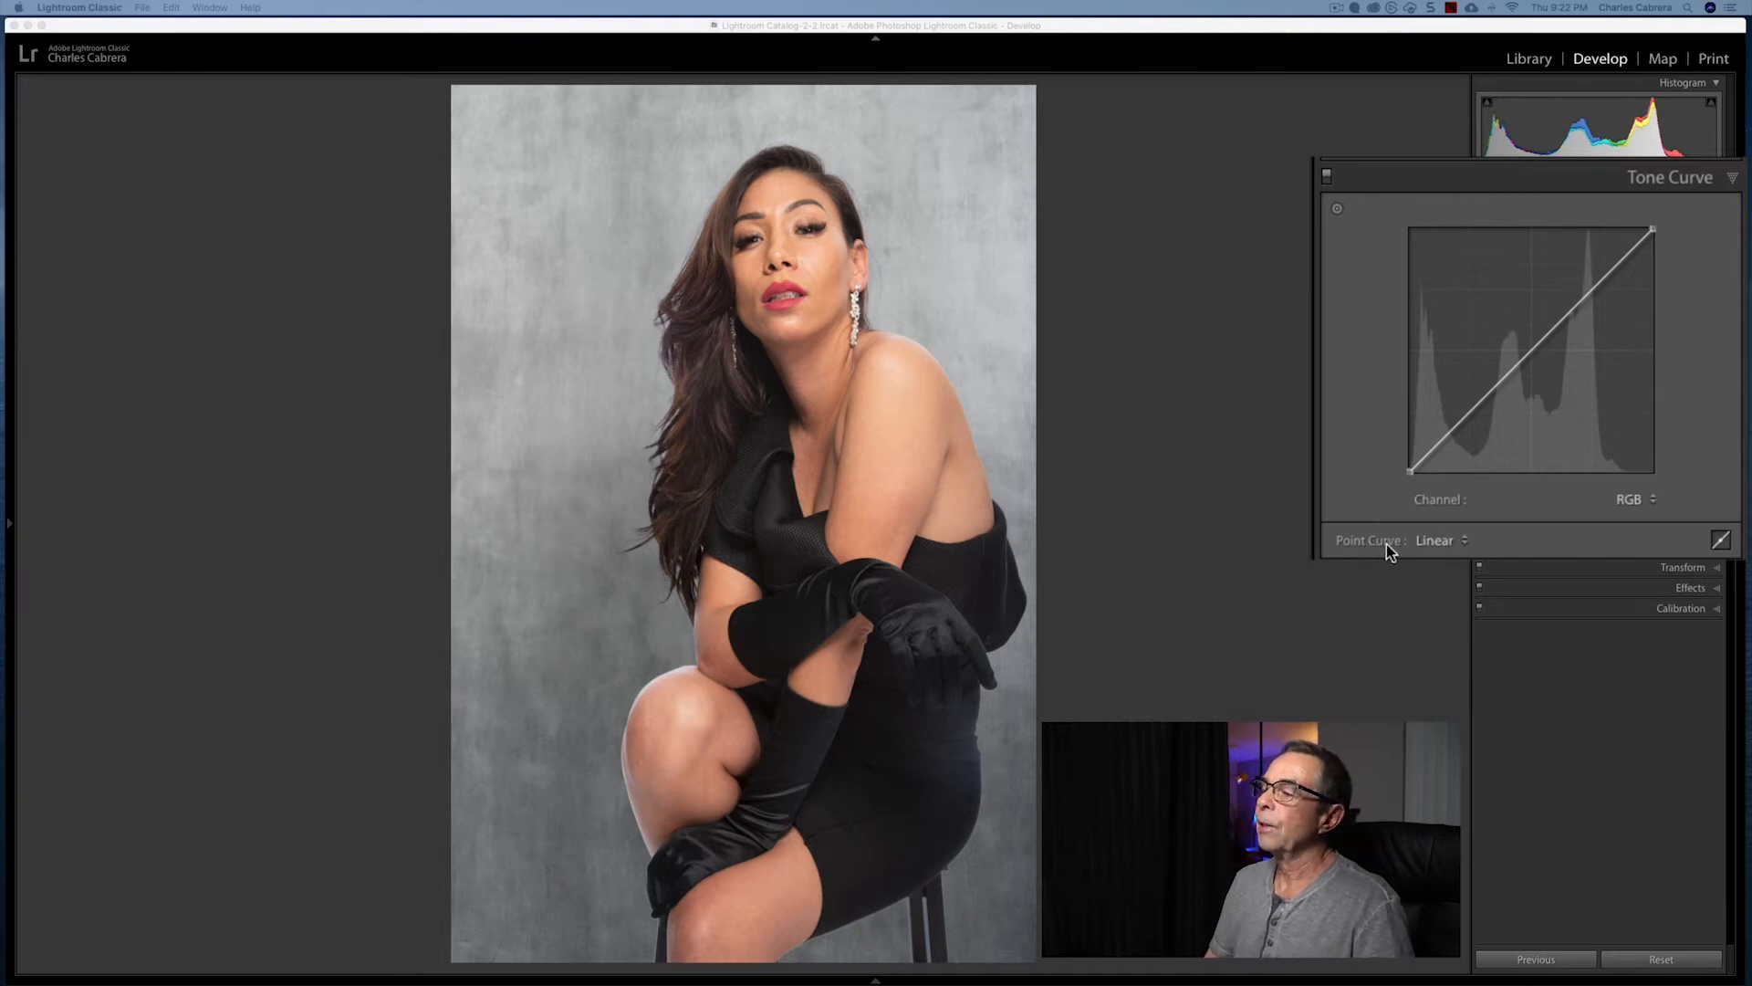
- Try the Medium Contrast point curve preset, followed by the Strong Contrast preset
left_click(1465, 540)
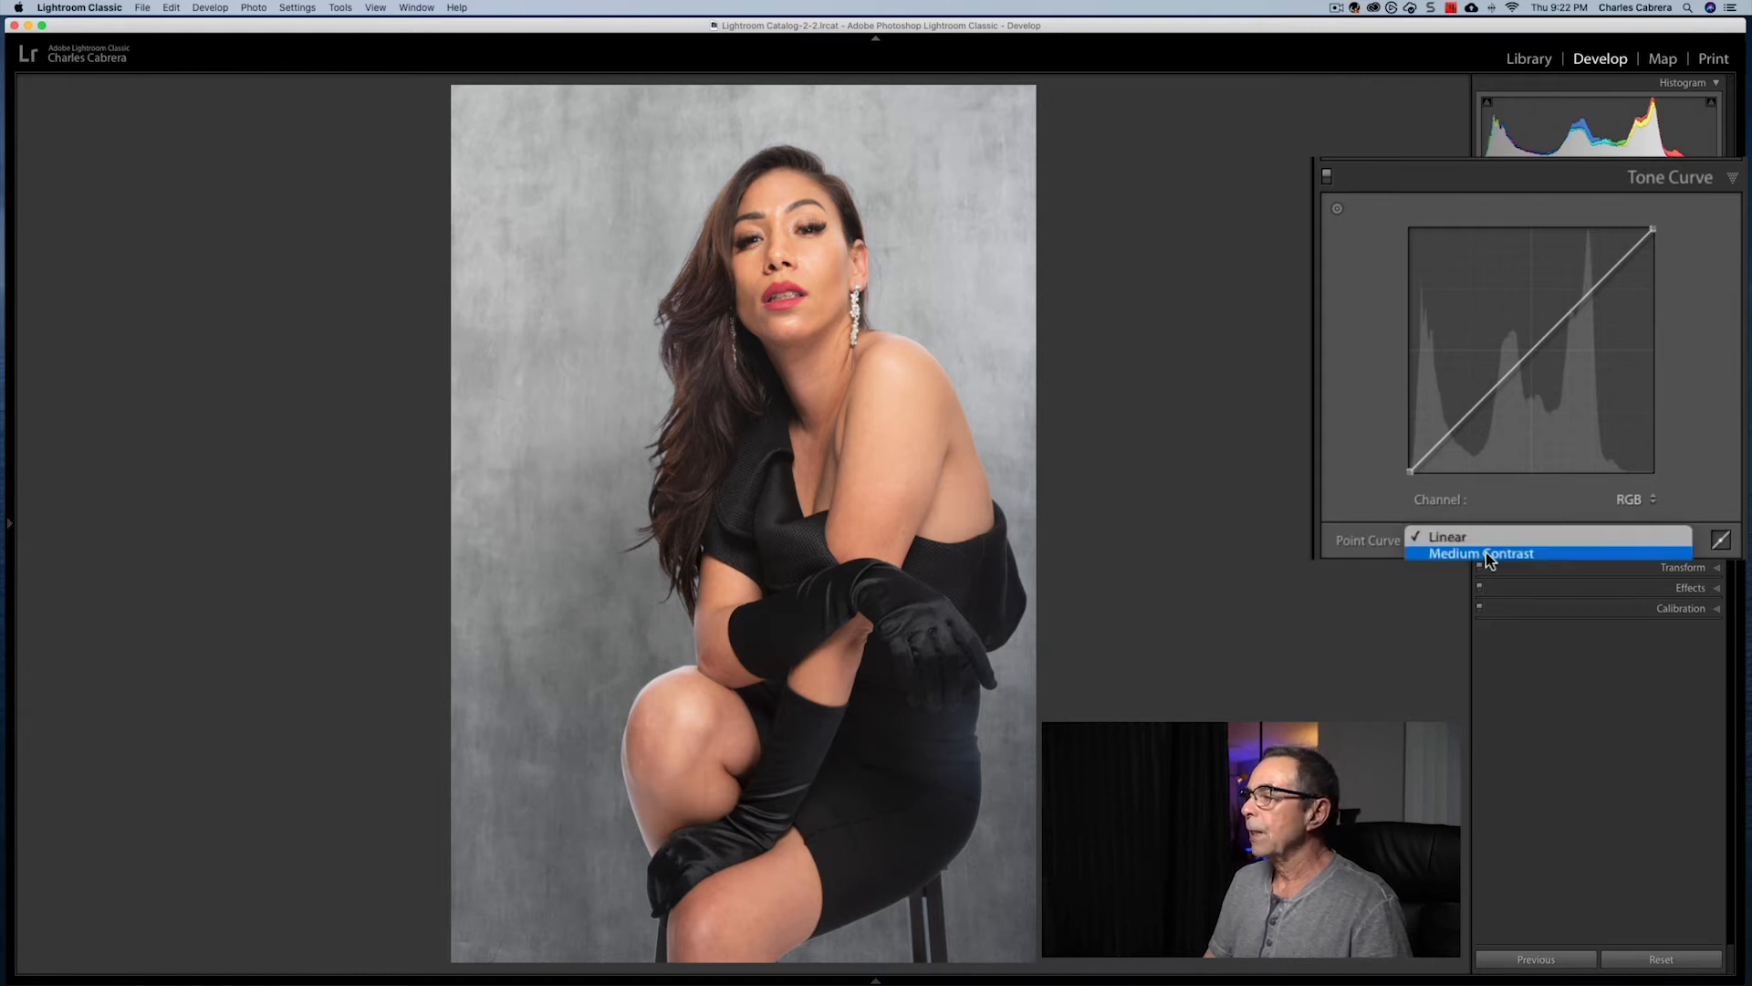
left_click(1485, 554)
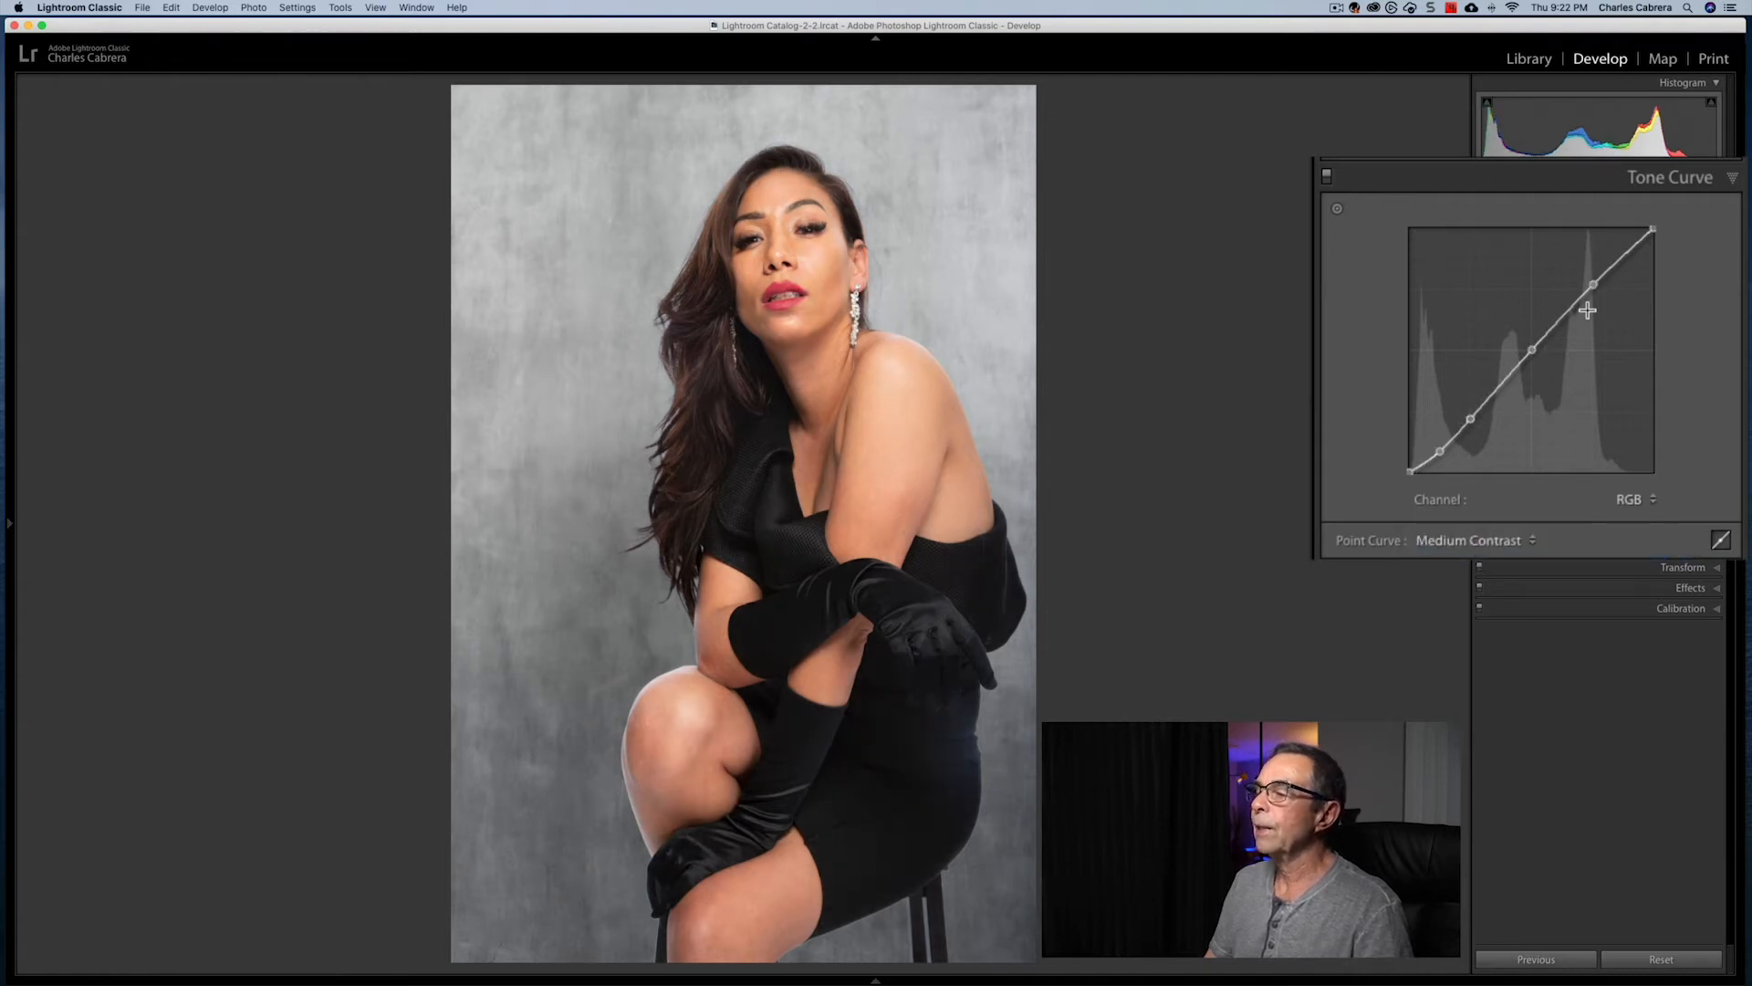
left_click(1474, 540)
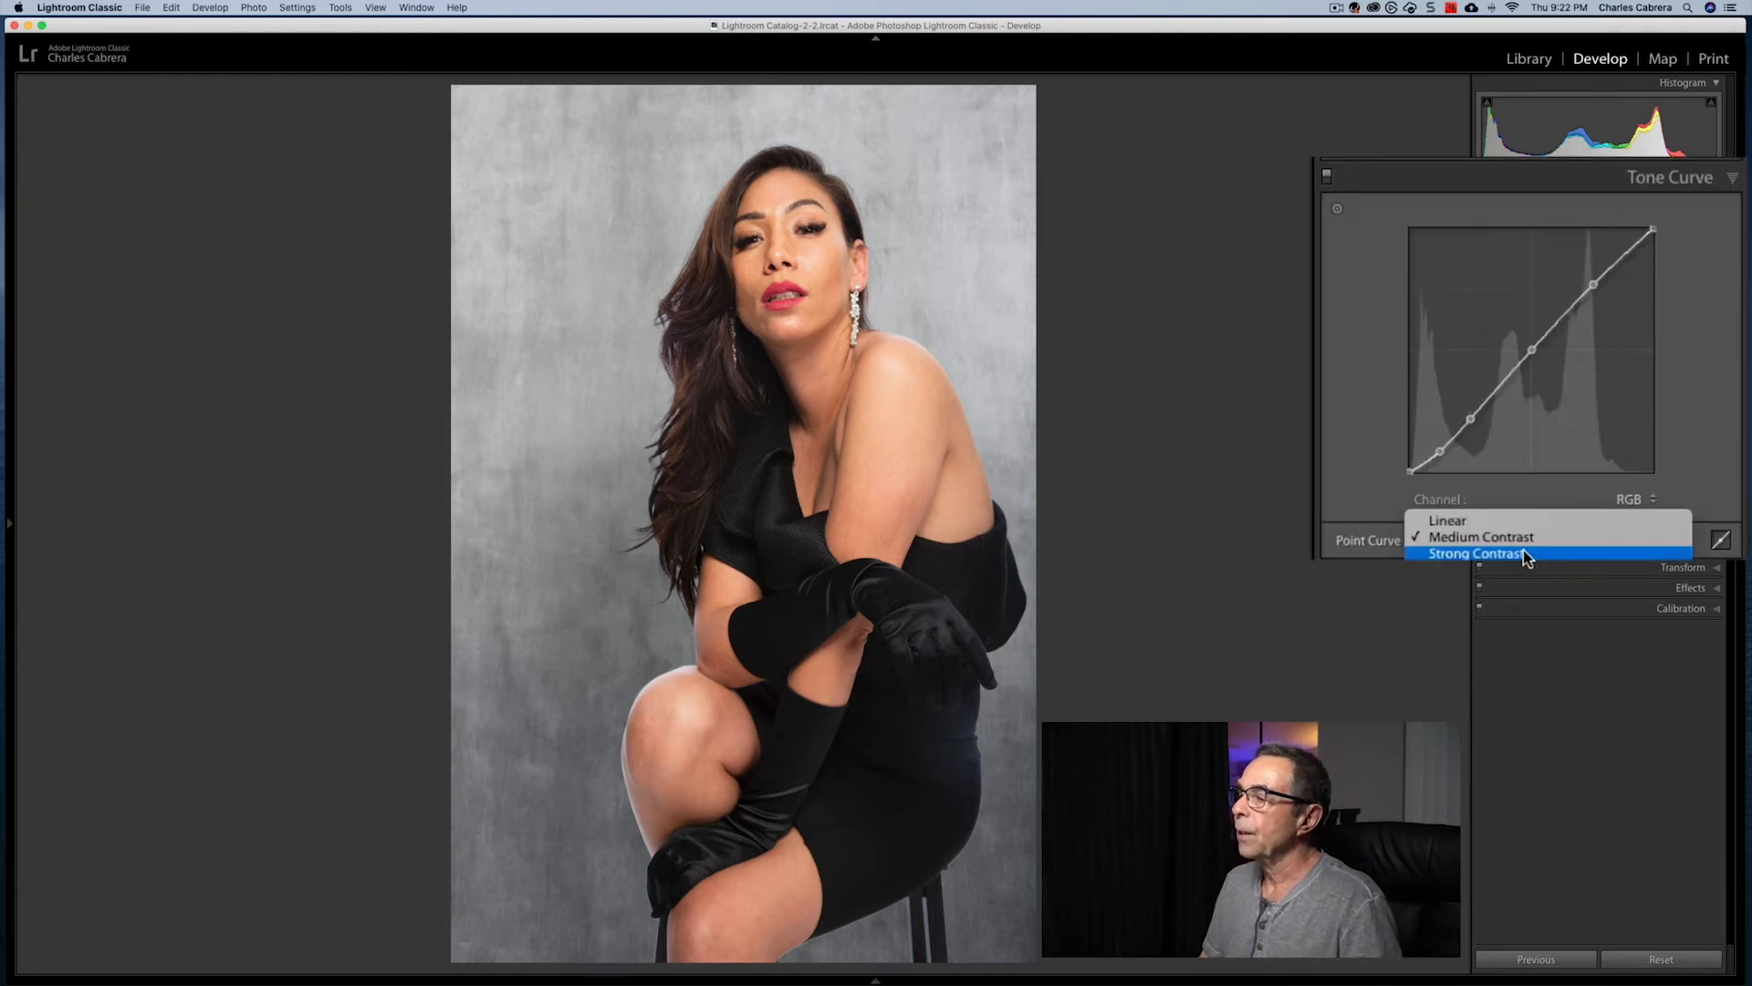
left_click(1524, 551)
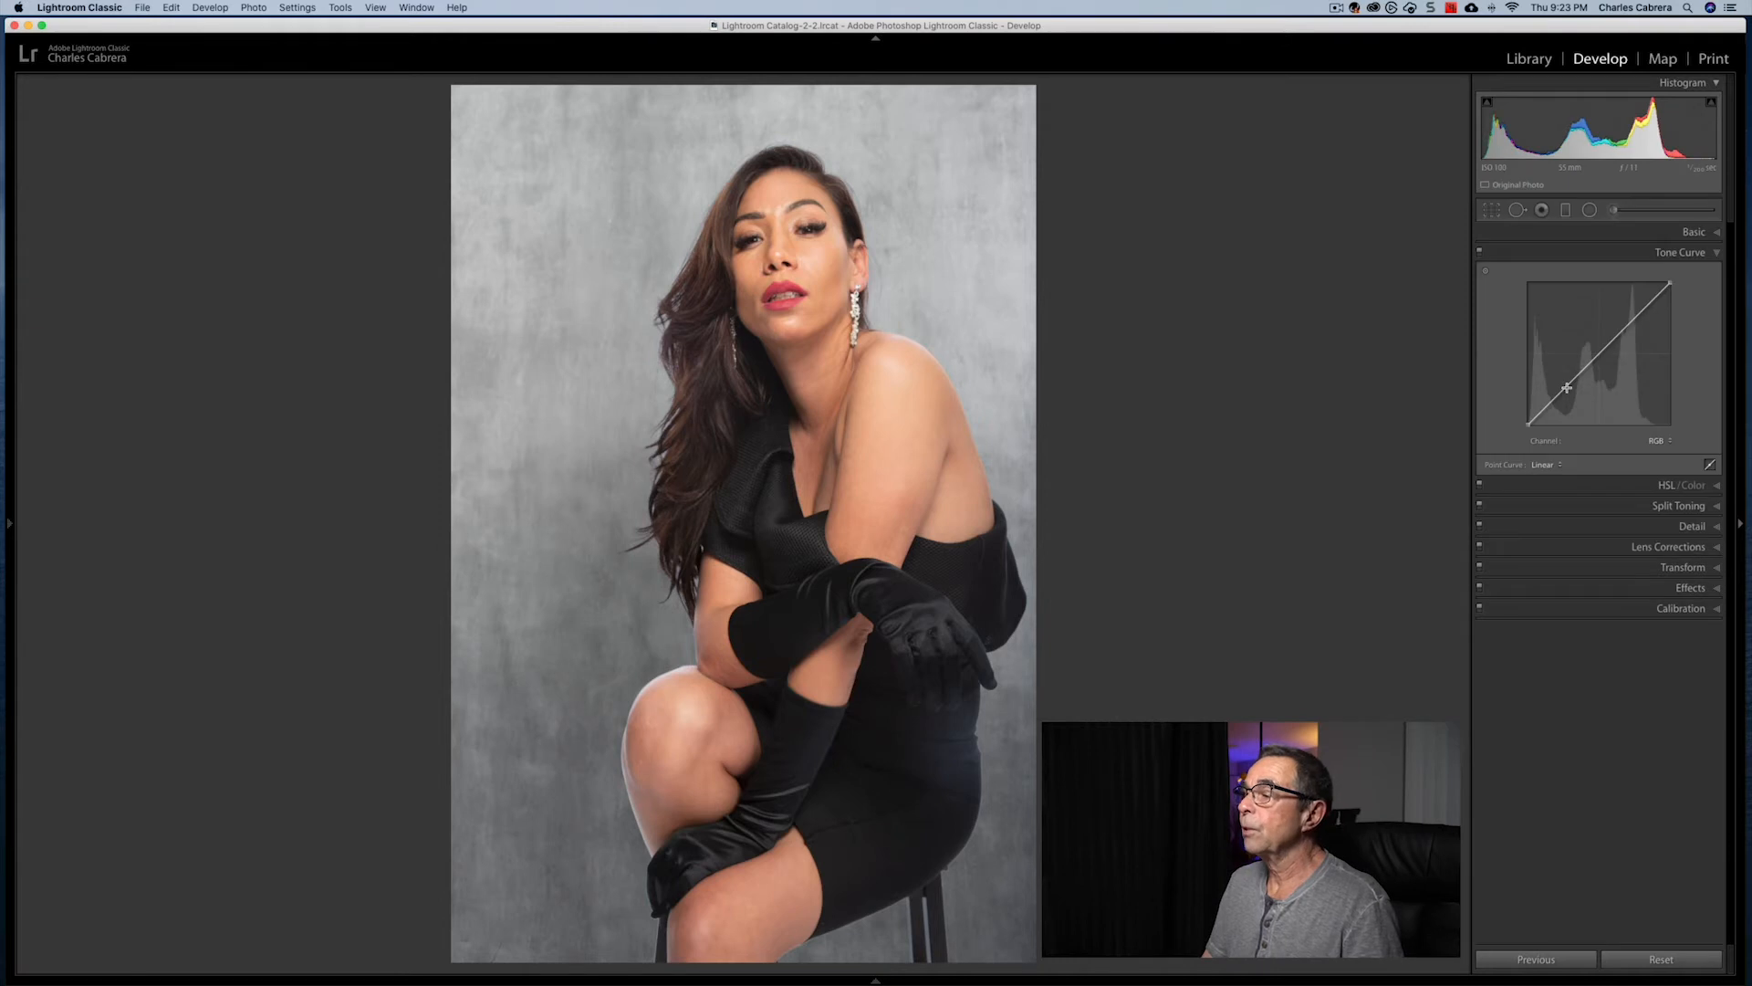
- Switch to the parametric curve, adjust its regions to Shadows +28, Darks −11 and Lights +7, lower the highlights, and try the region sliders
left_click(1710, 467)
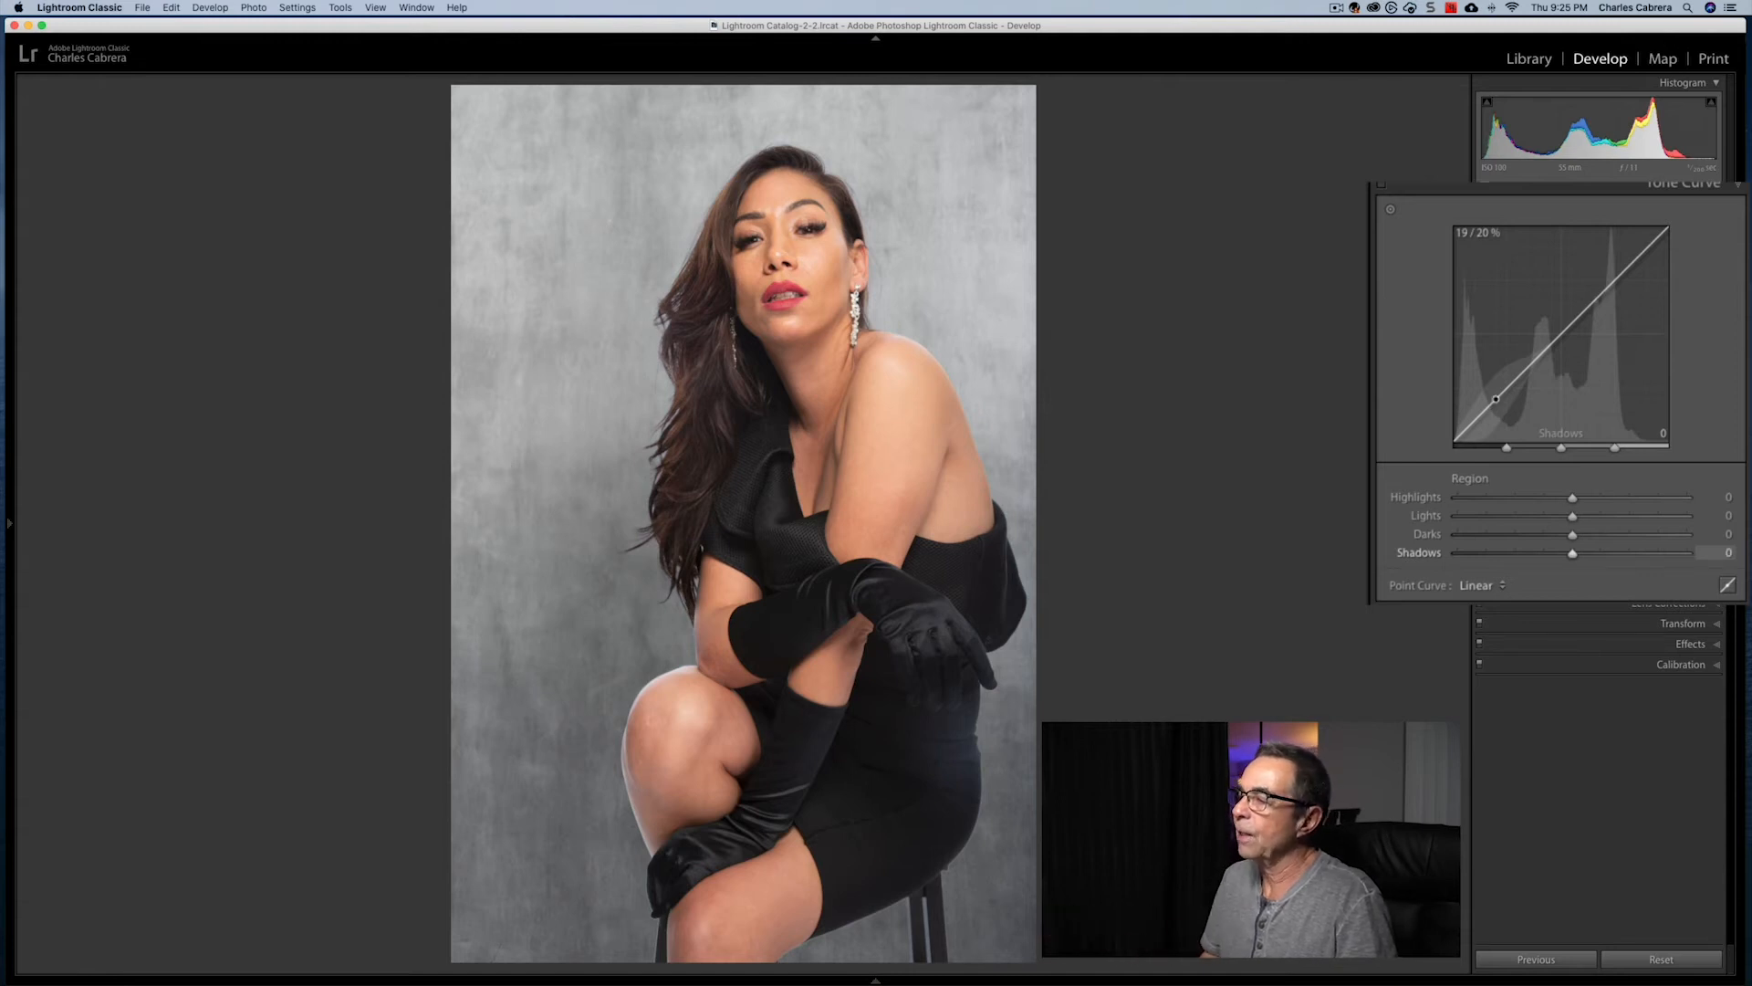
left_click_drag(1493, 402, 1496, 394)
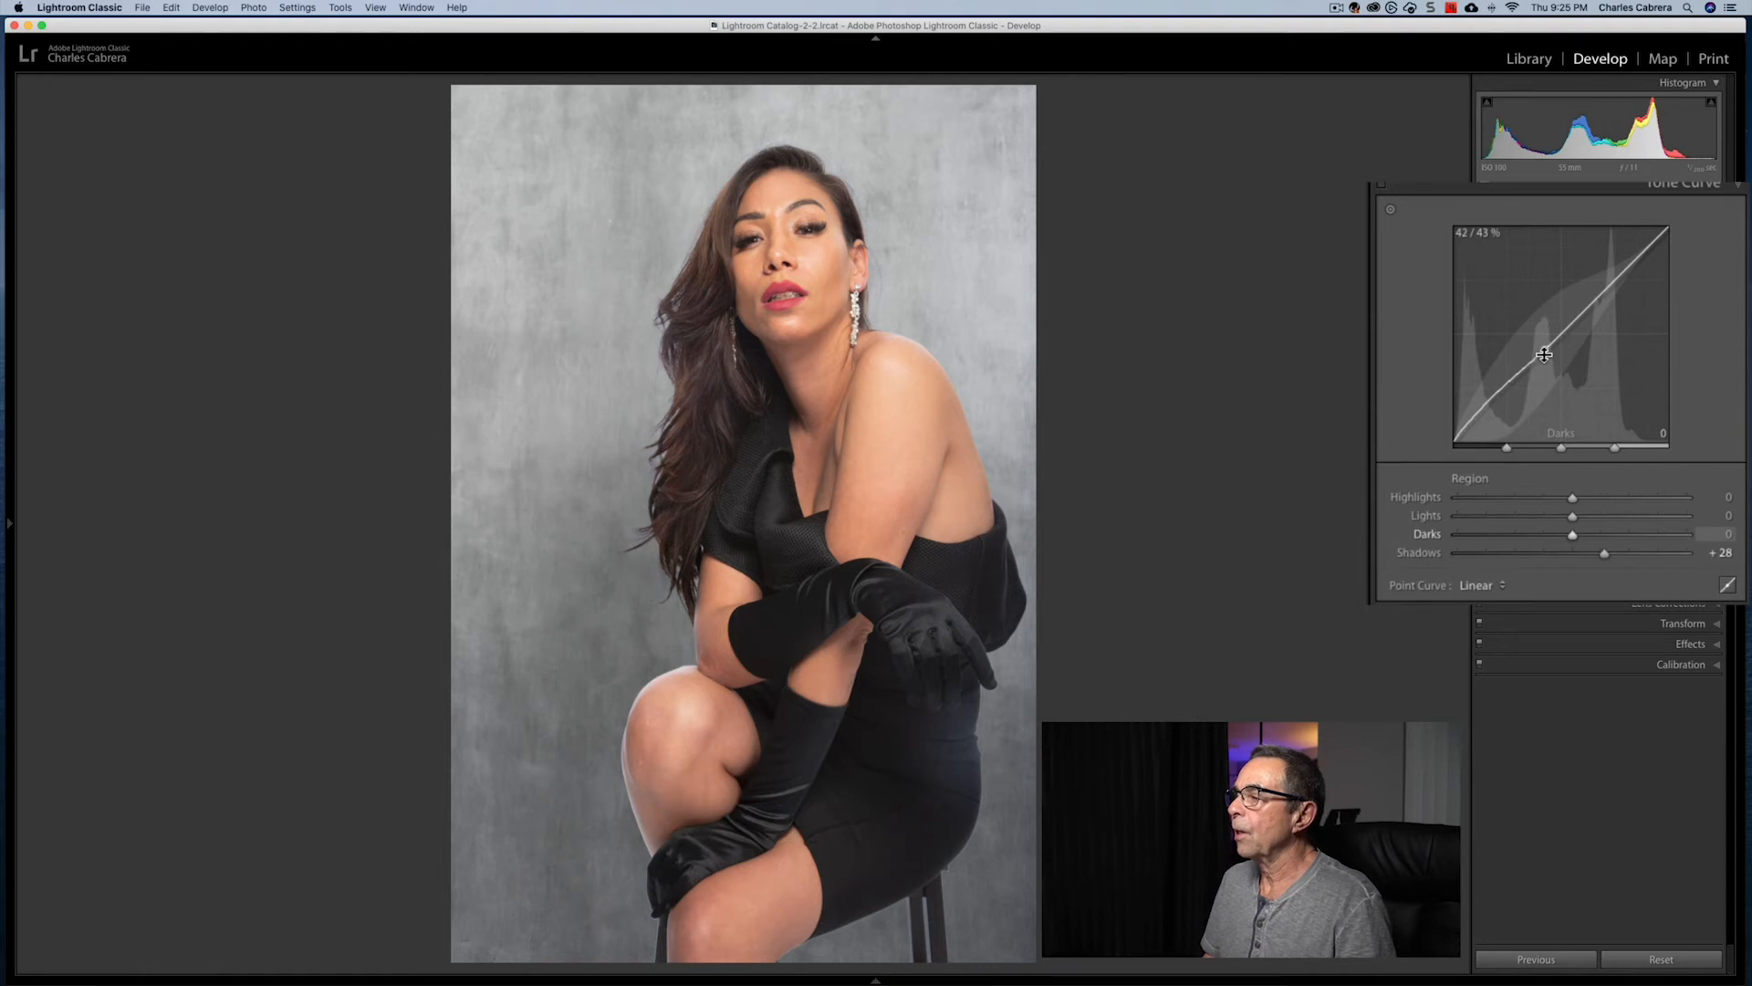
mouse_move(1545, 355)
left_mouse_down()
mouse_move(1544, 371)
mouse_move(1544, 355)
left_mouse_up()
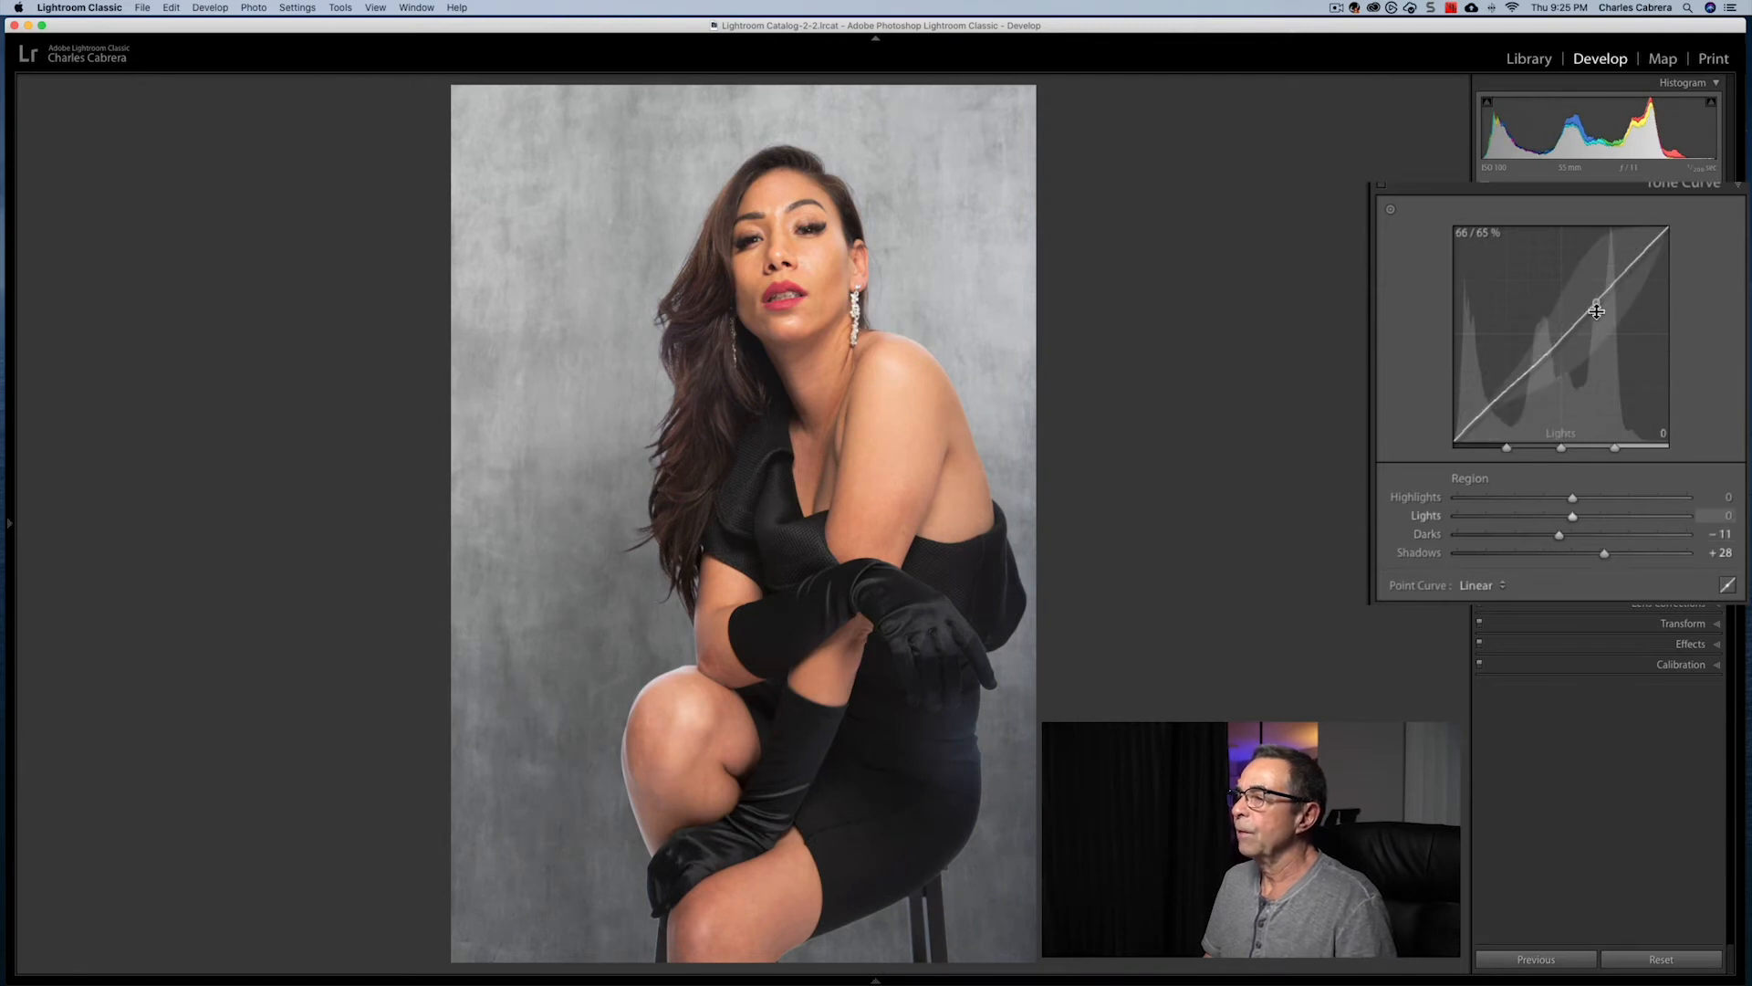
left_click_drag(1597, 311, 1596, 296)
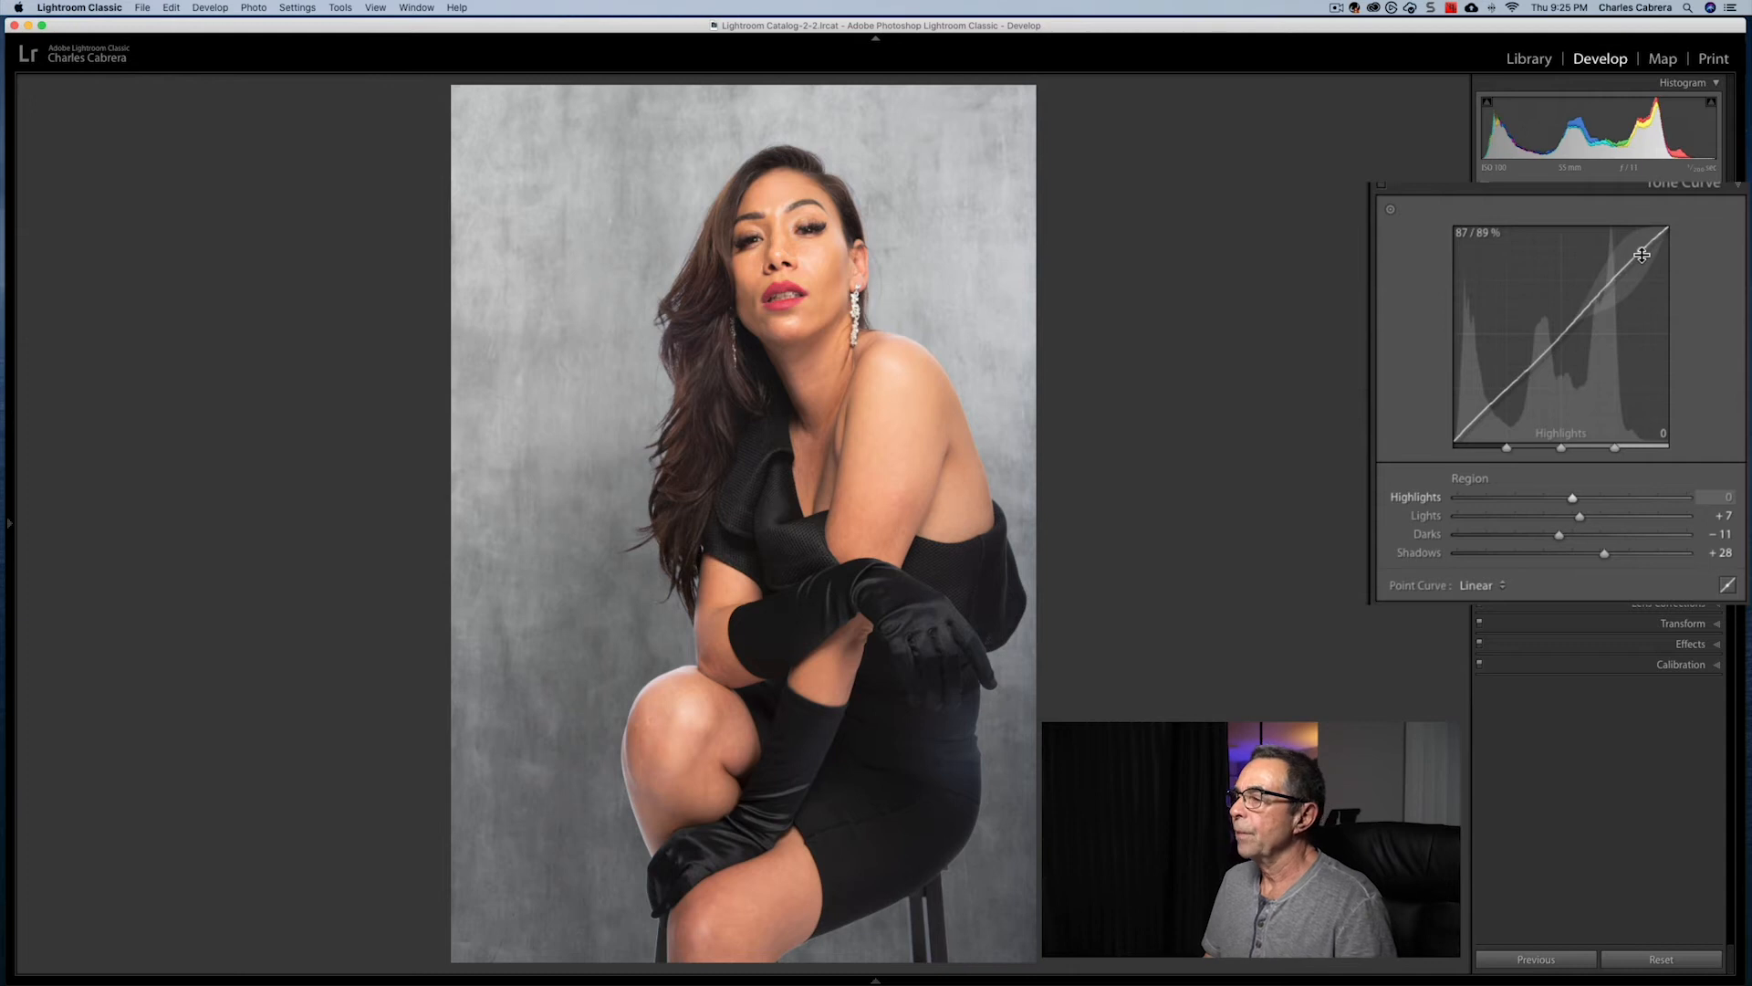
left_click_drag(1641, 254, 1642, 264)
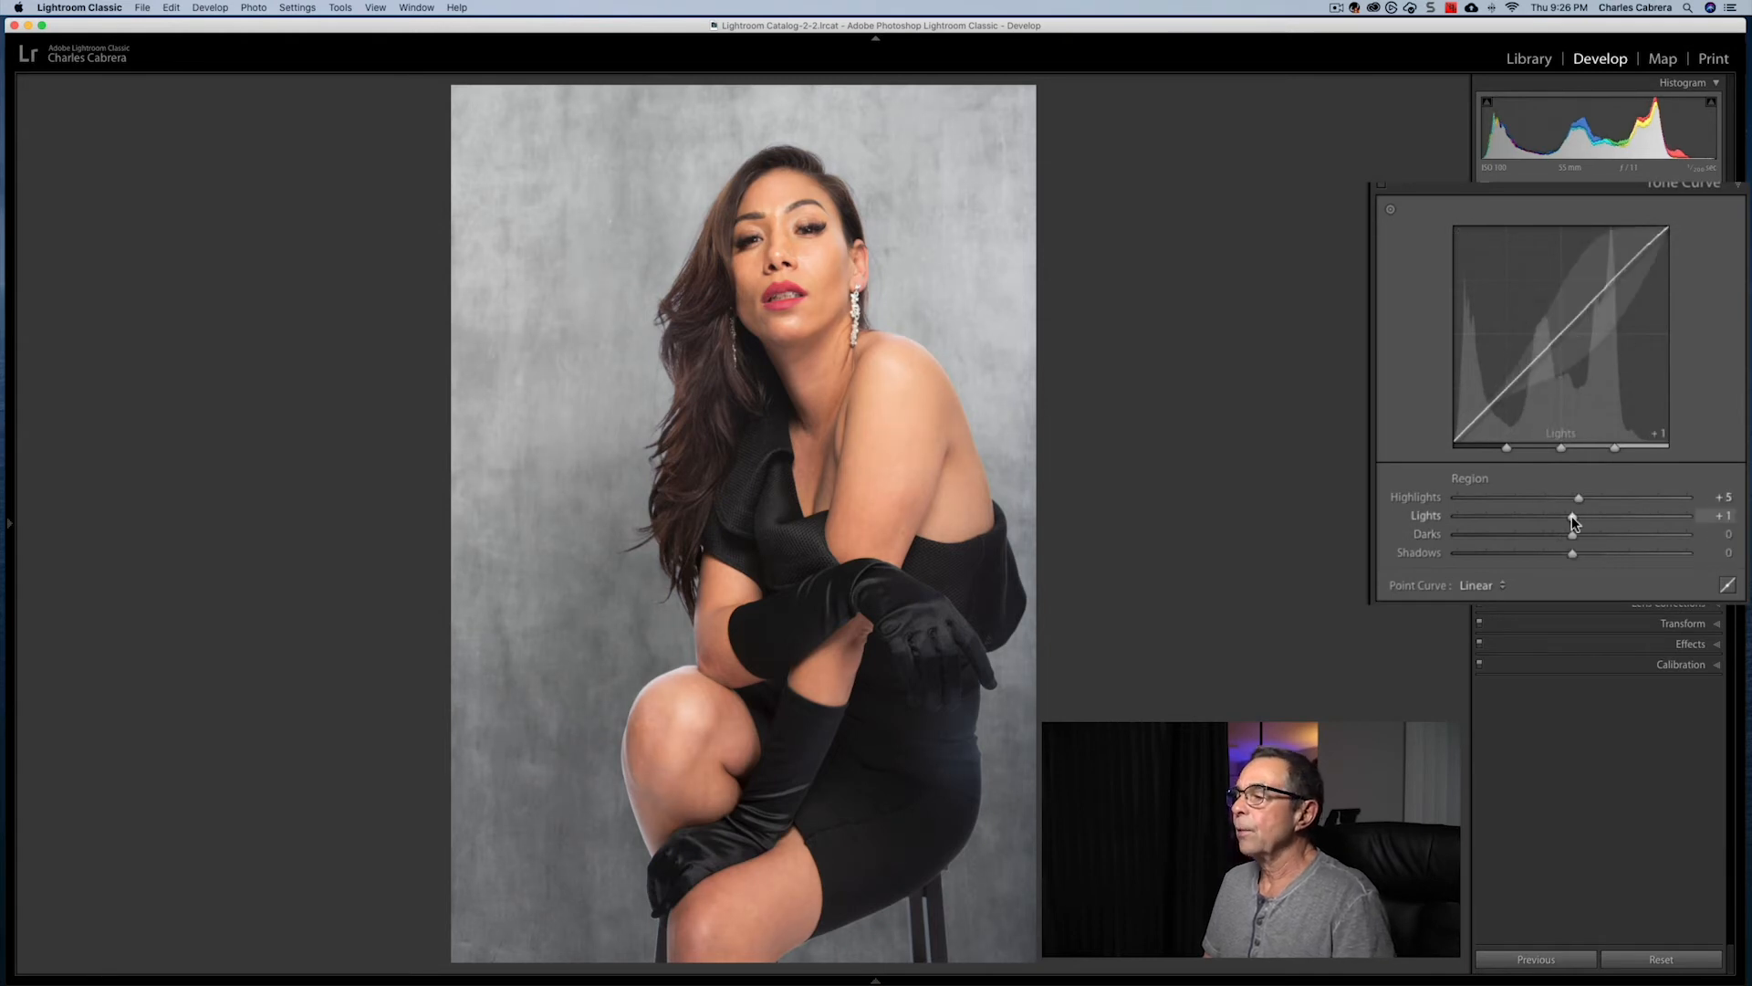
left_click_drag(1572, 517, 1580, 554)
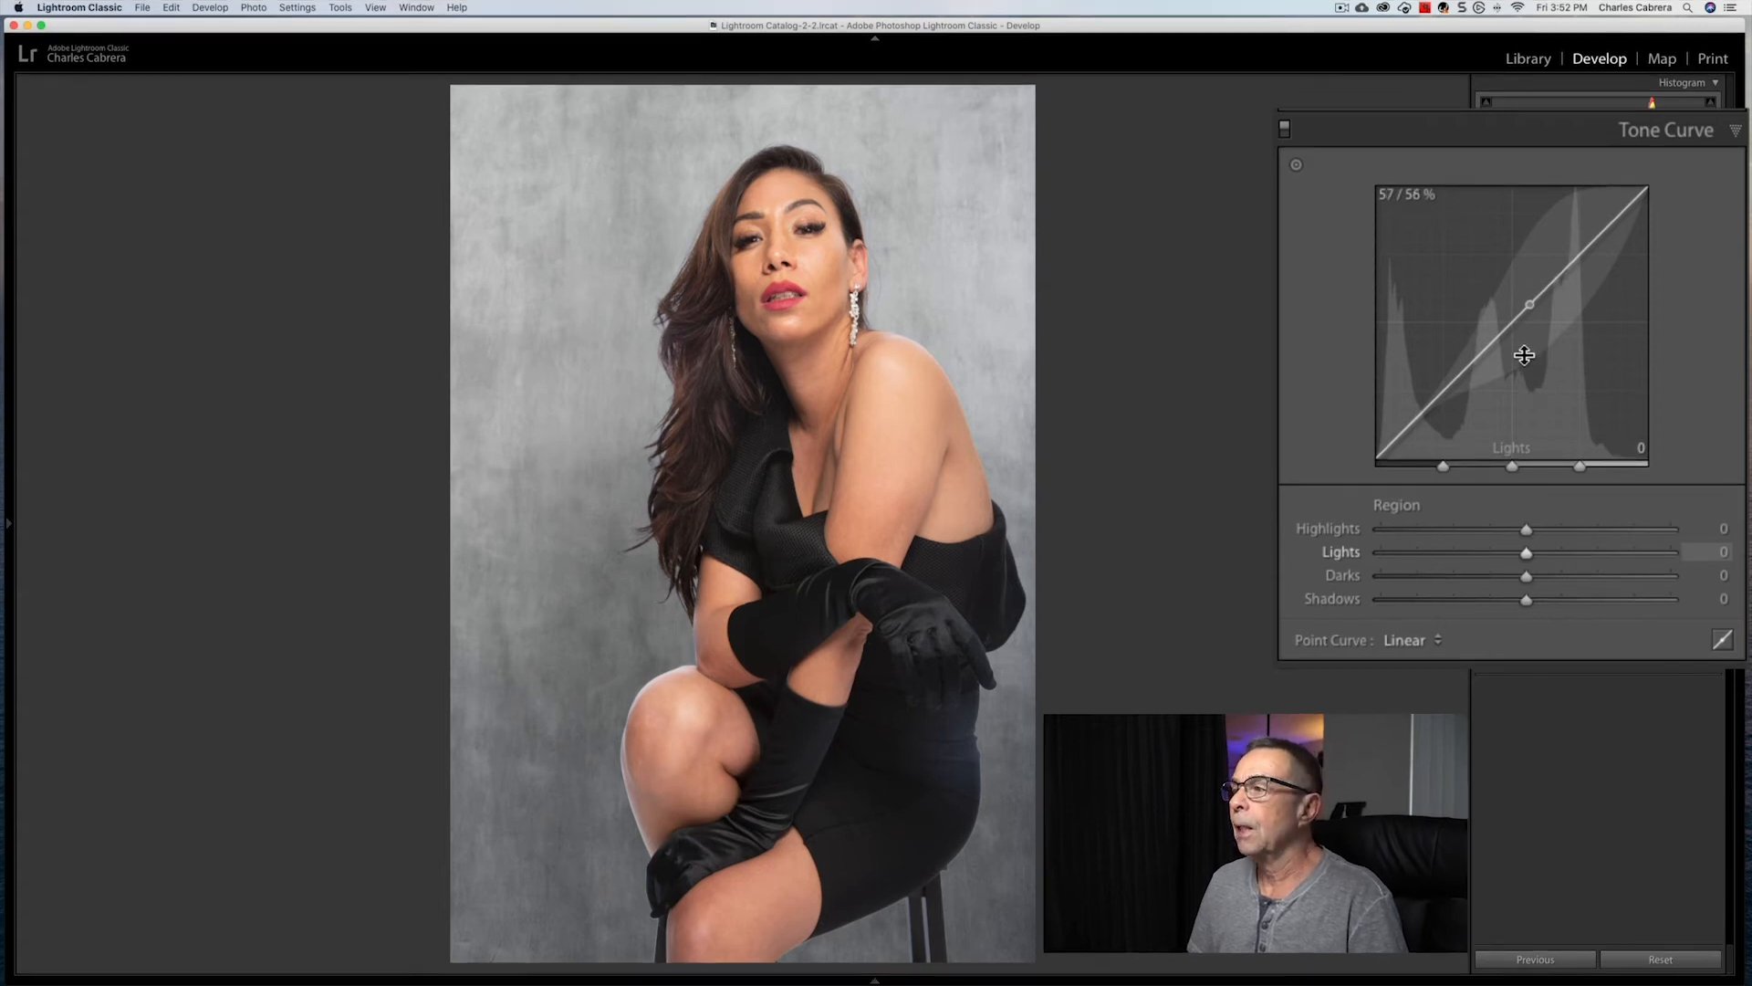
- Activate the Tone Curve's targeted adjustment tool and darken the bright backdrop beside the model's head, bringing Highlights to −35
left_click(1296, 166)
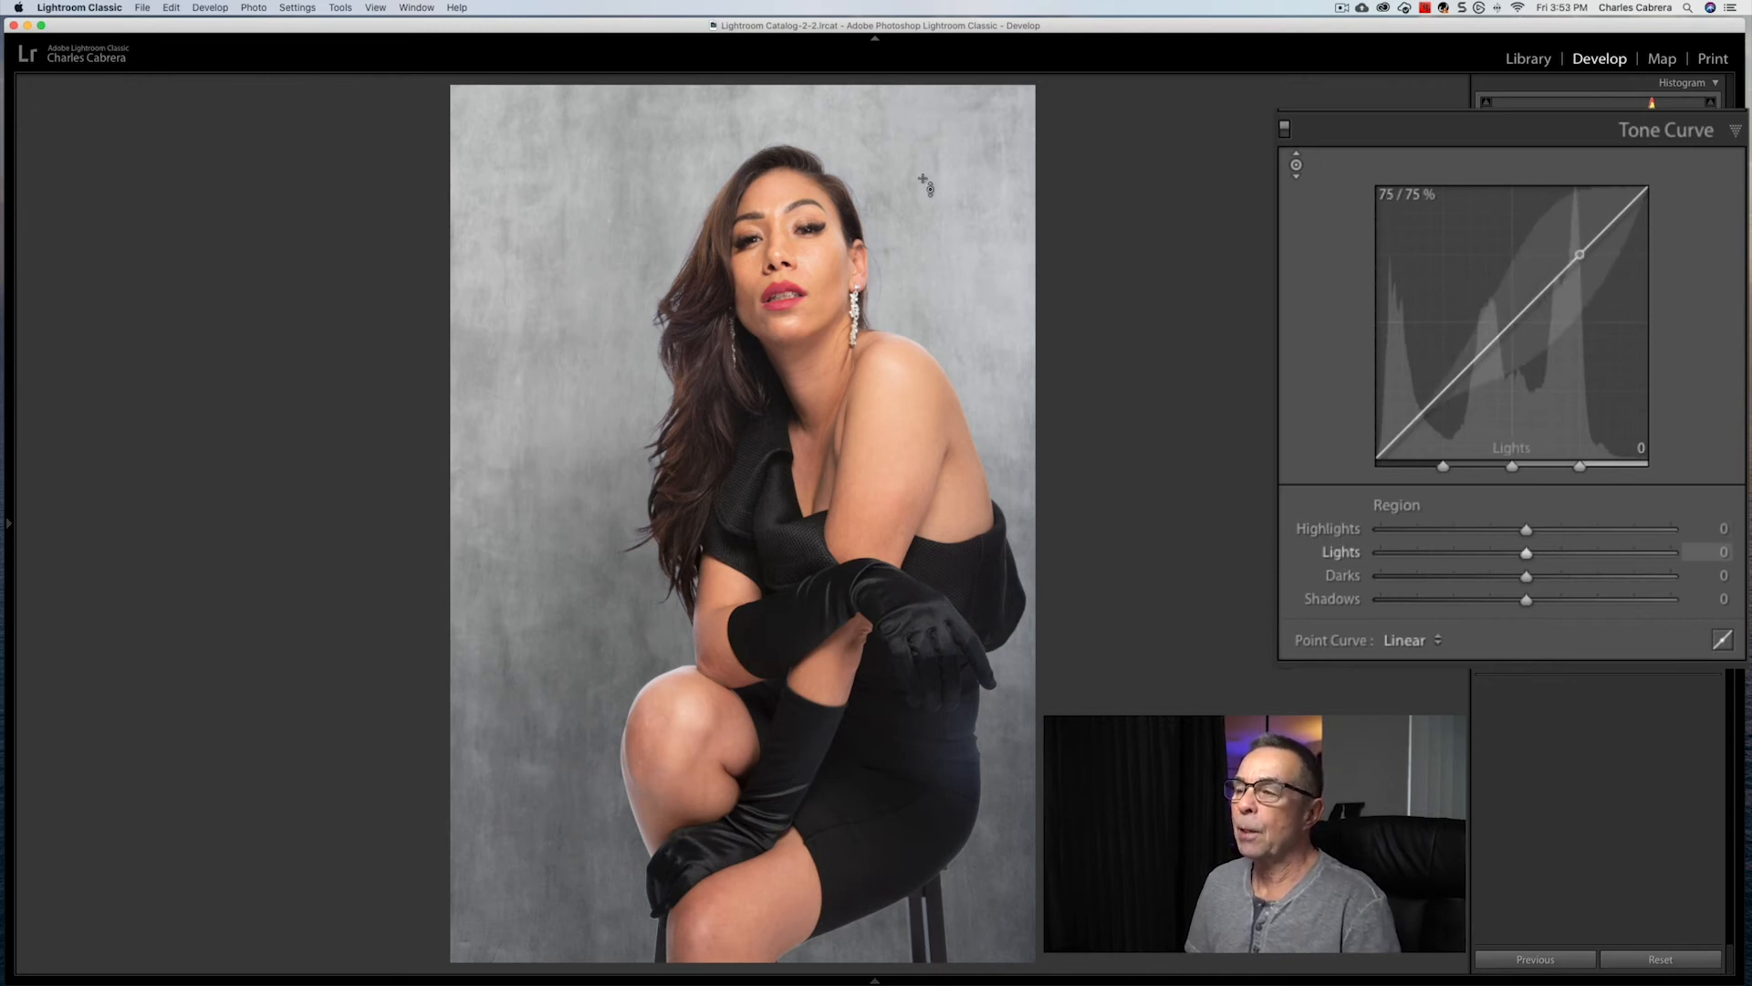
left_click_drag(923, 179, 922, 243)
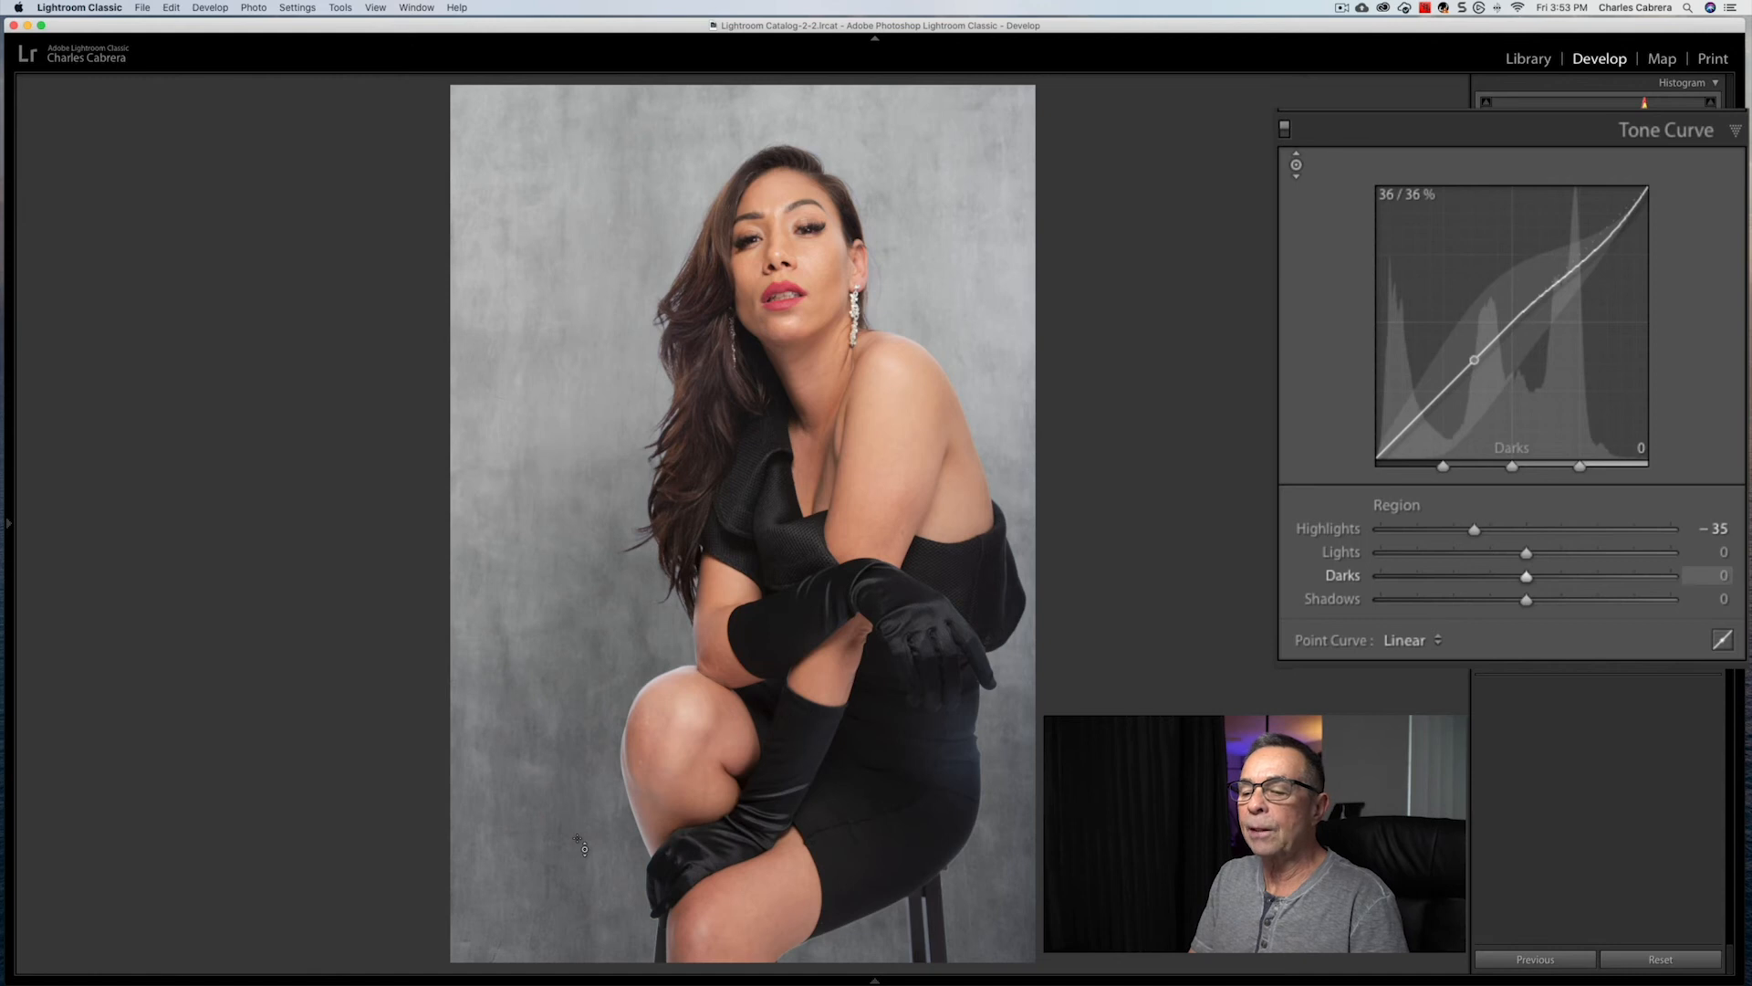
- With the targeted adjustment tool and the parametric curve, set Darks to −16, Shadows to +52 and Highlights to −65
left_click_drag(1474, 359, 1474, 371)
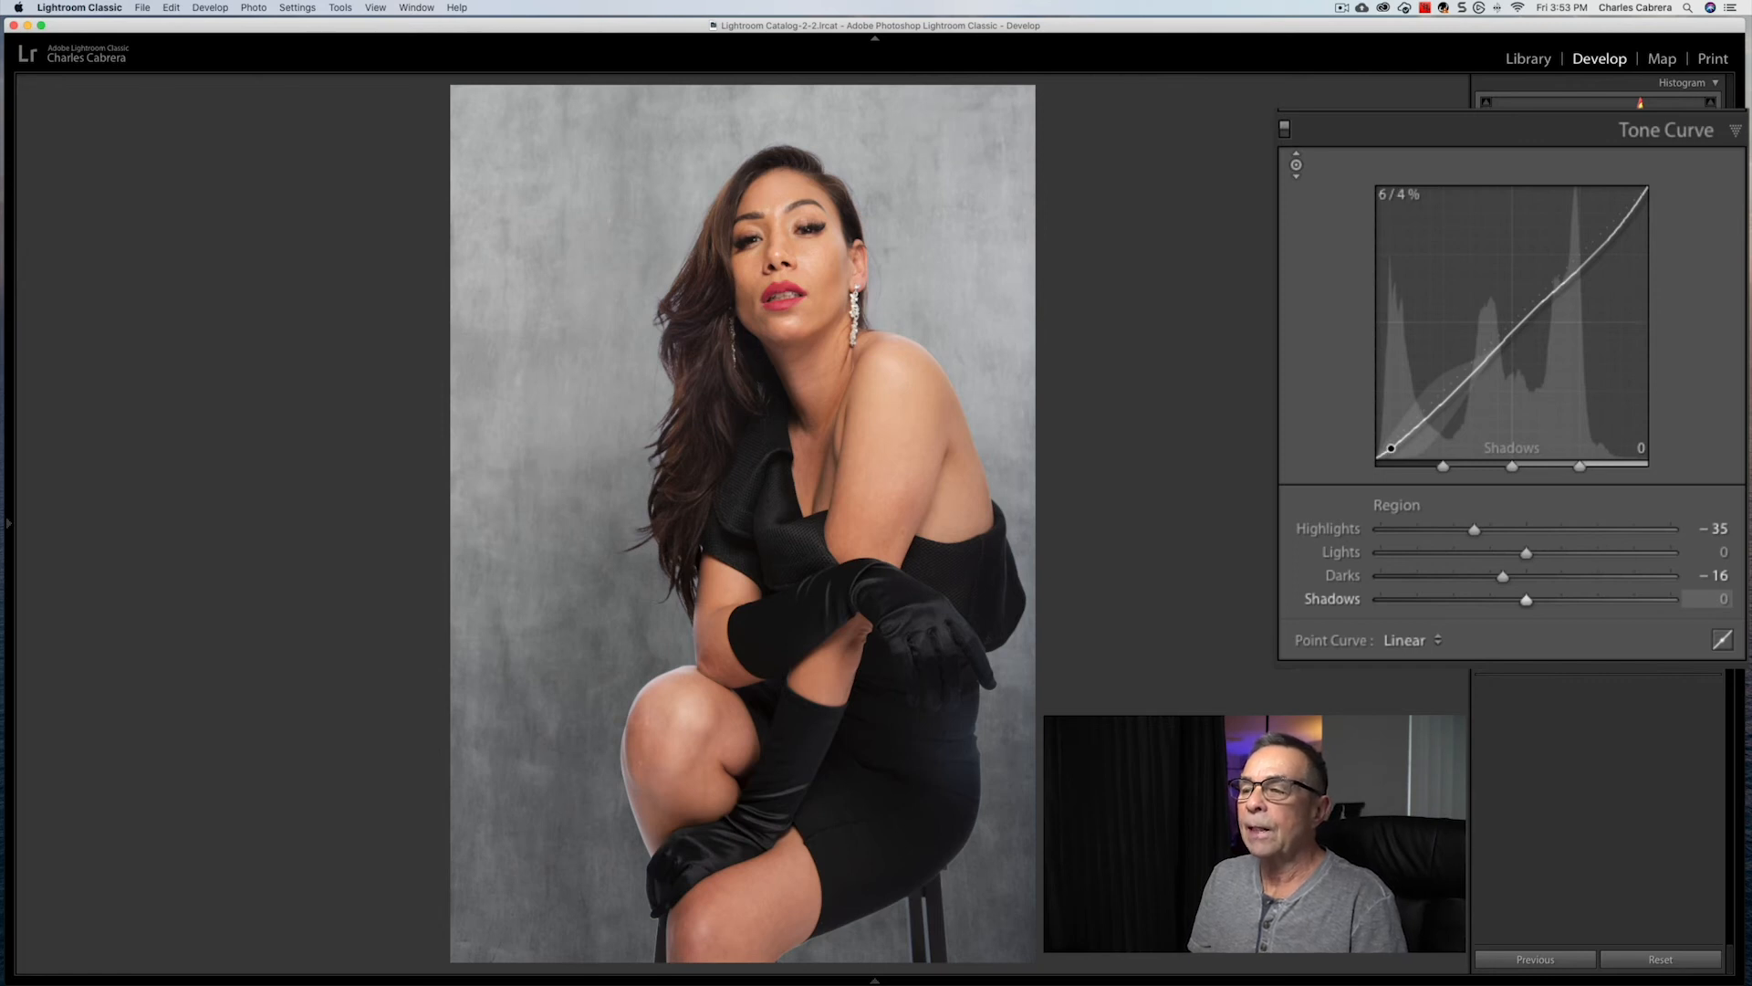
left_click_drag(895, 785, 894, 742)
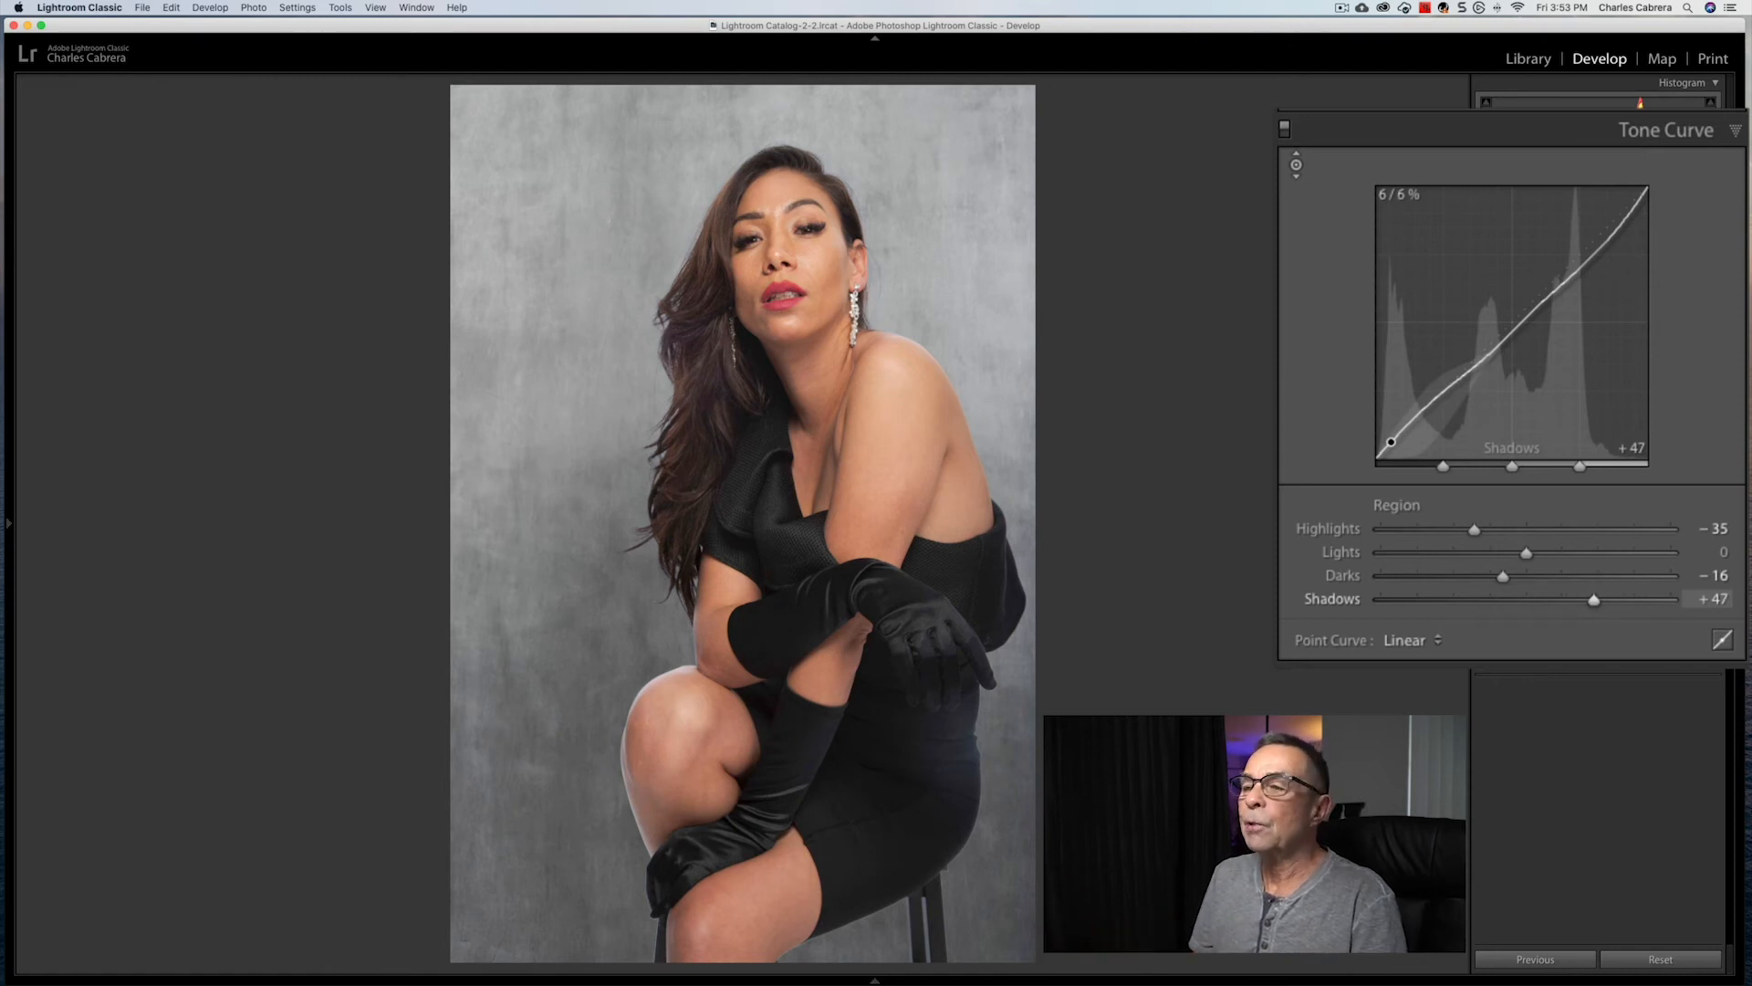
left_click_drag(894, 742, 895, 737)
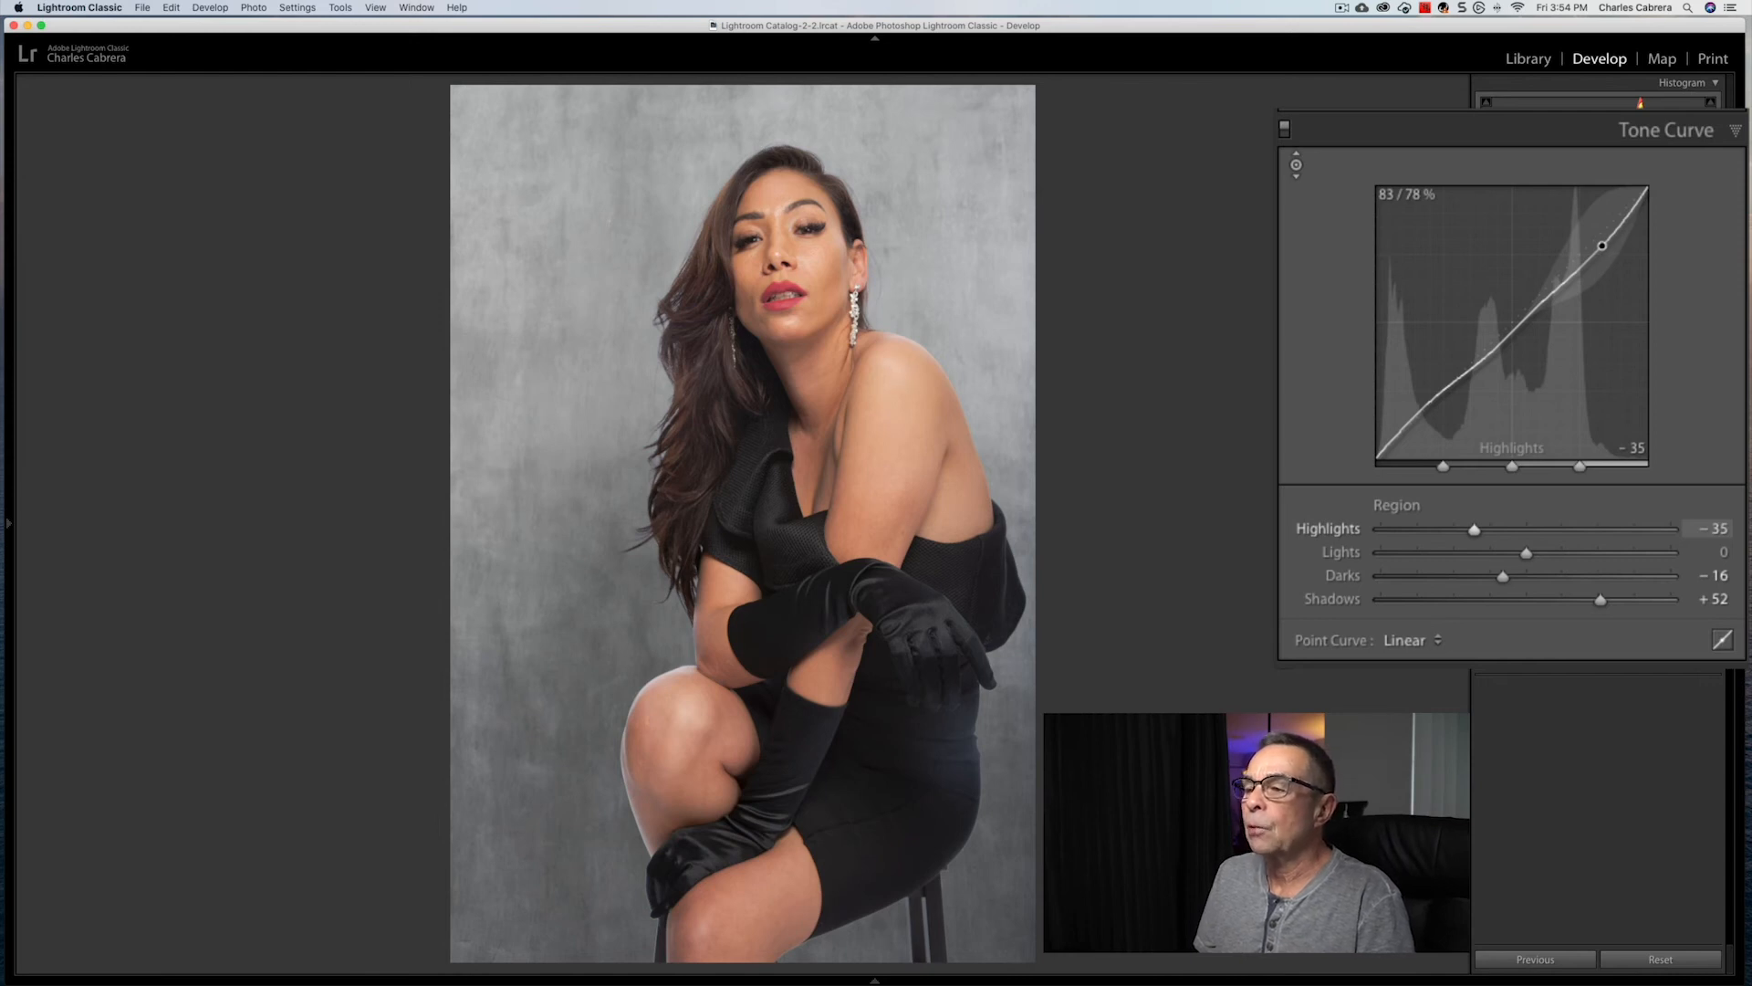
left_click_drag(1602, 245, 1602, 258)
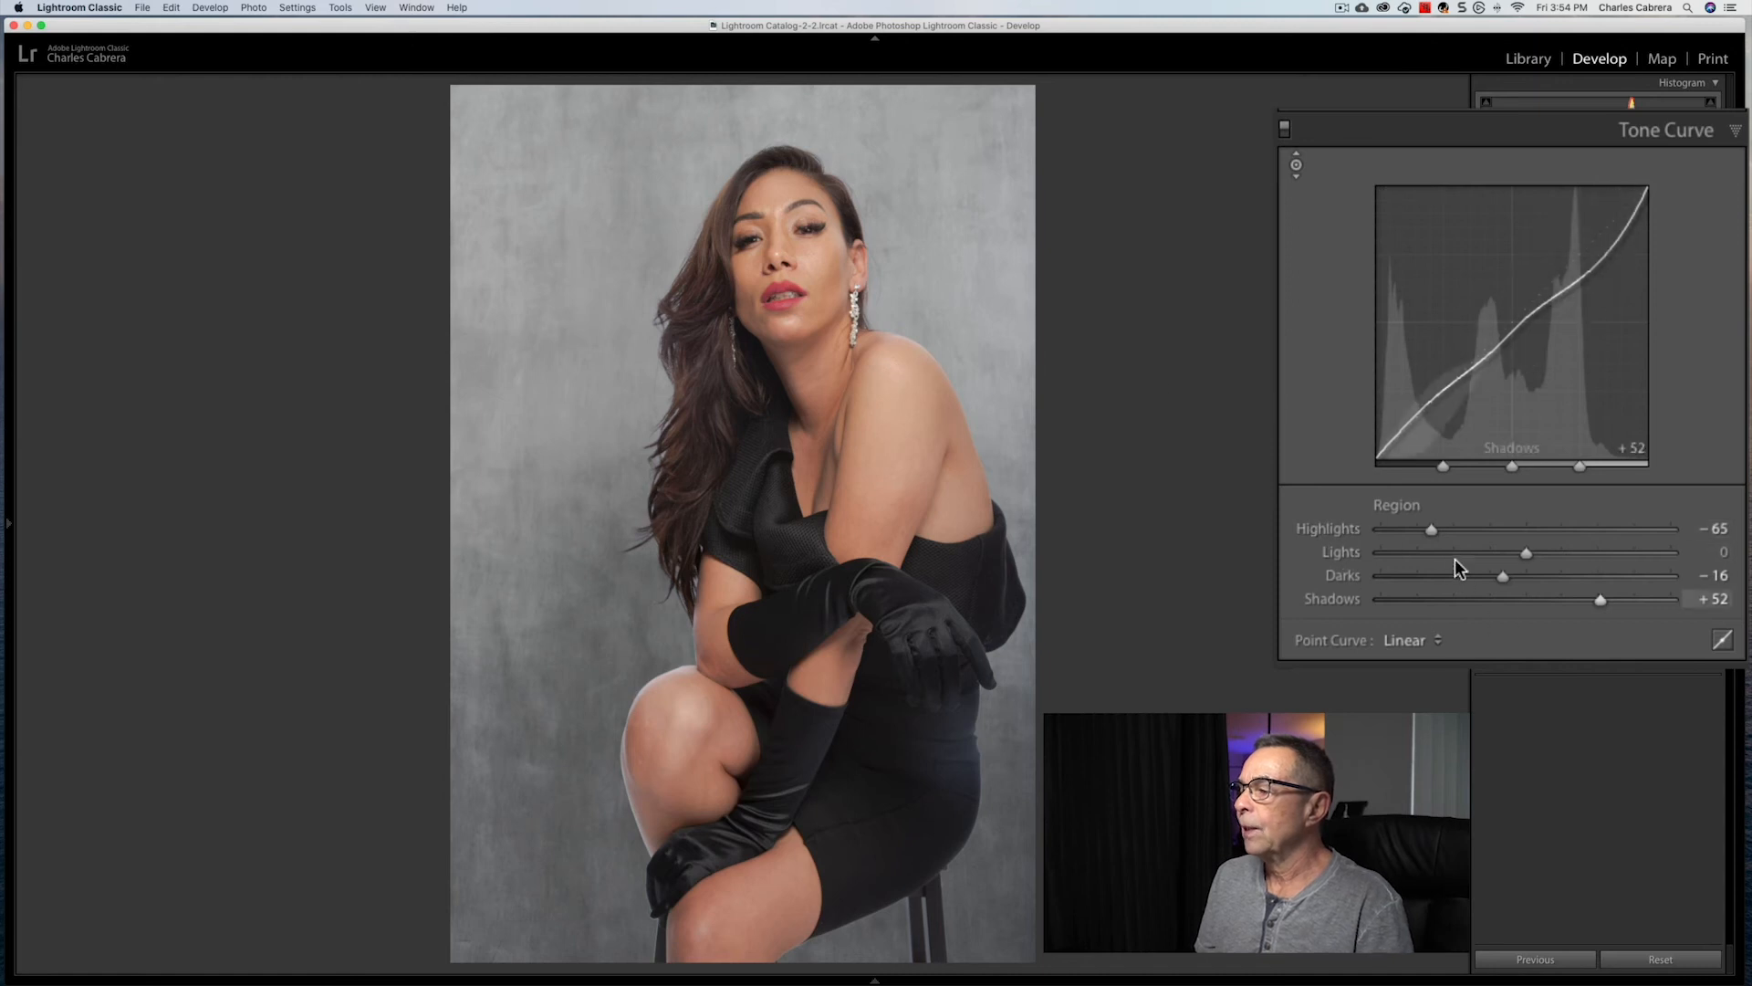
- Switch to the point curve and shape a gentle RGB S-curve with a midpoint, a slightly raised highlight point and a lowered shadow point
left_click(1723, 641)
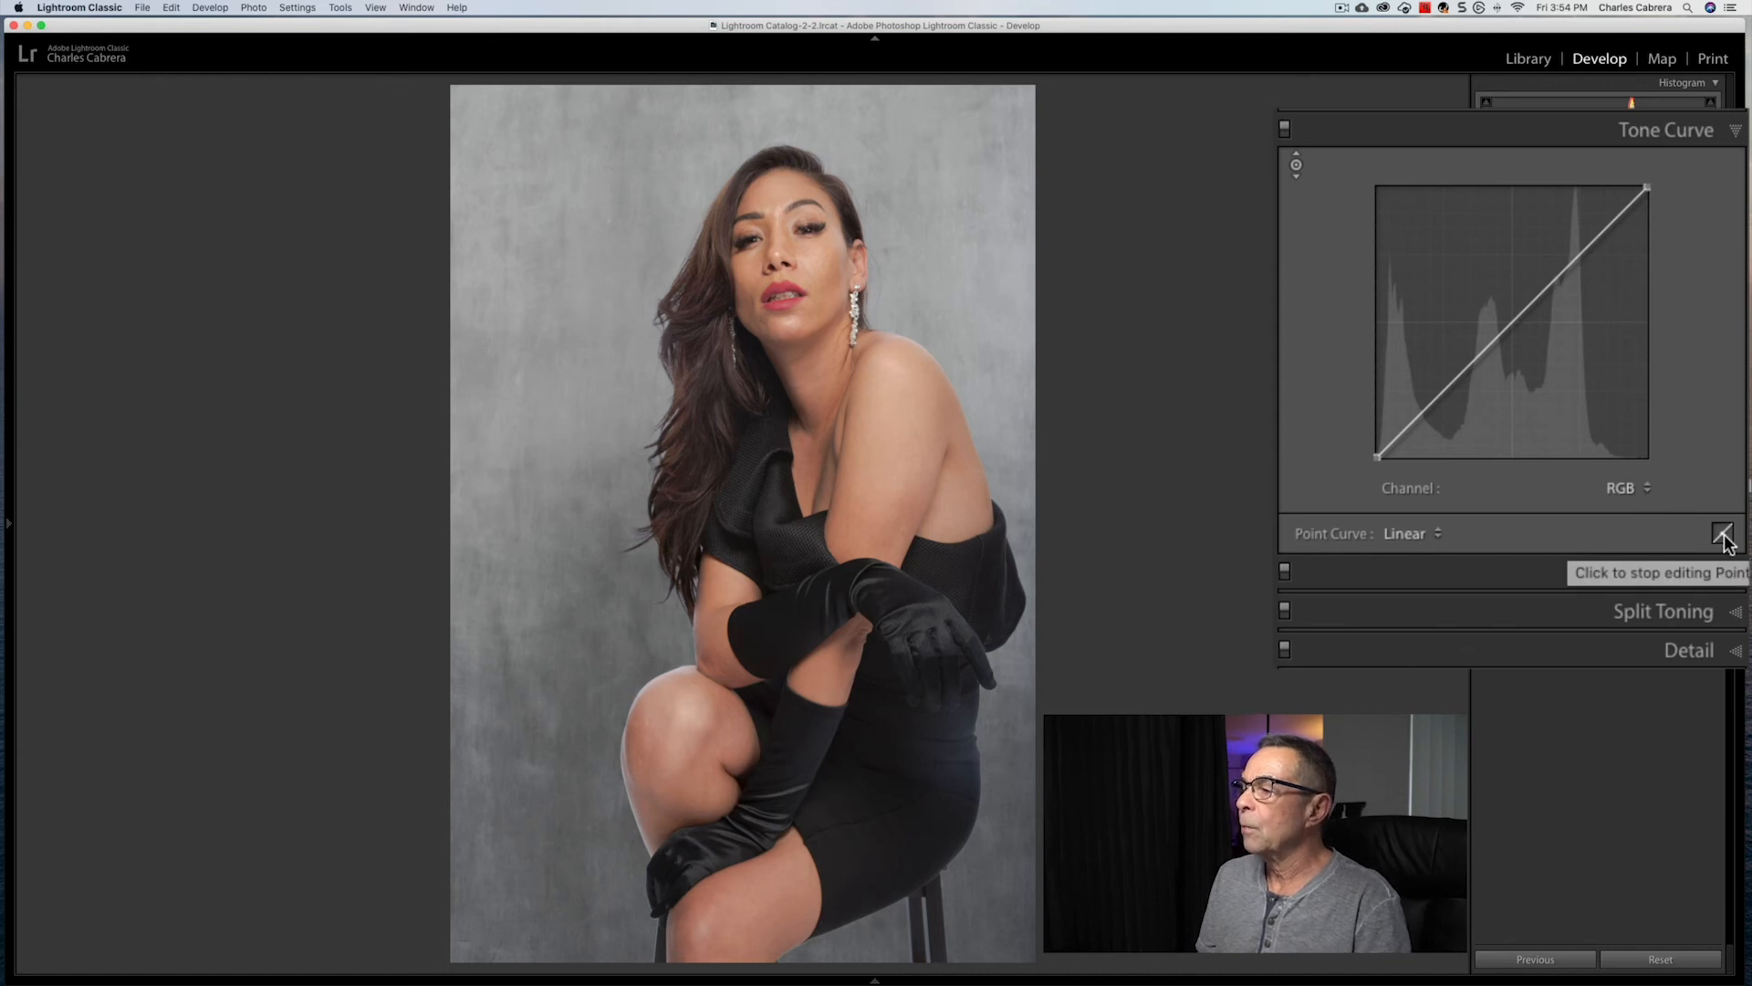
left_click(1723, 537)
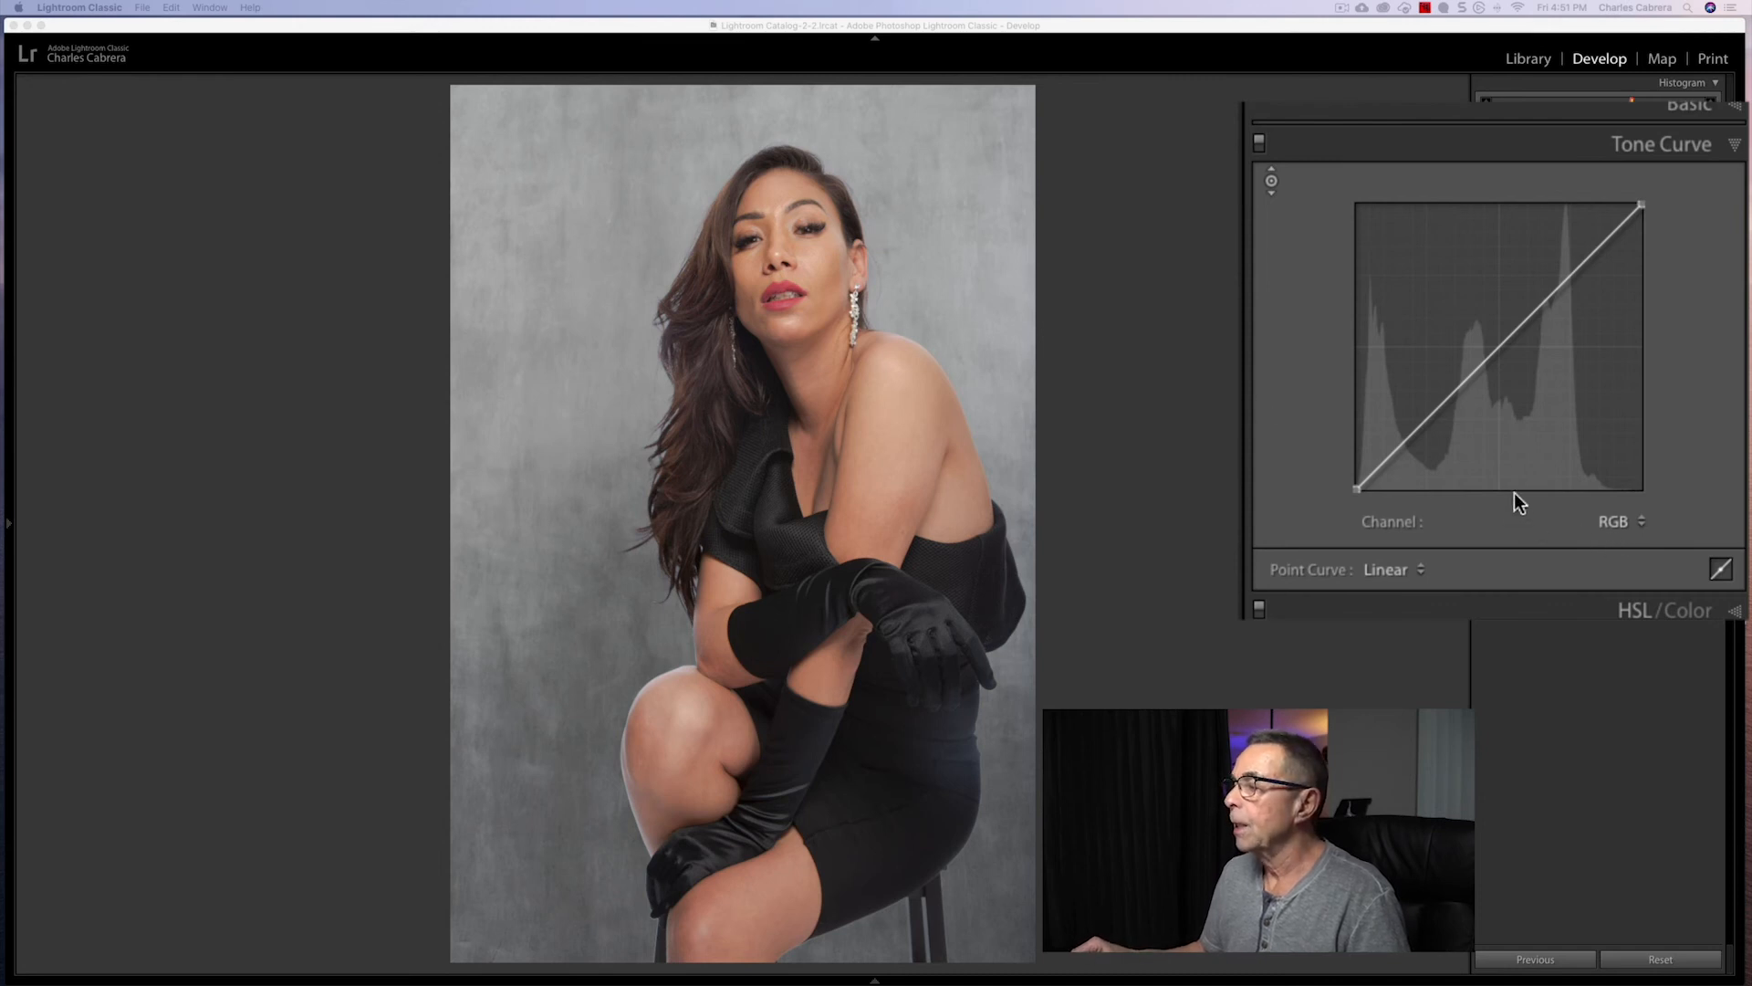
left_click(1498, 346)
left_click(1498, 347)
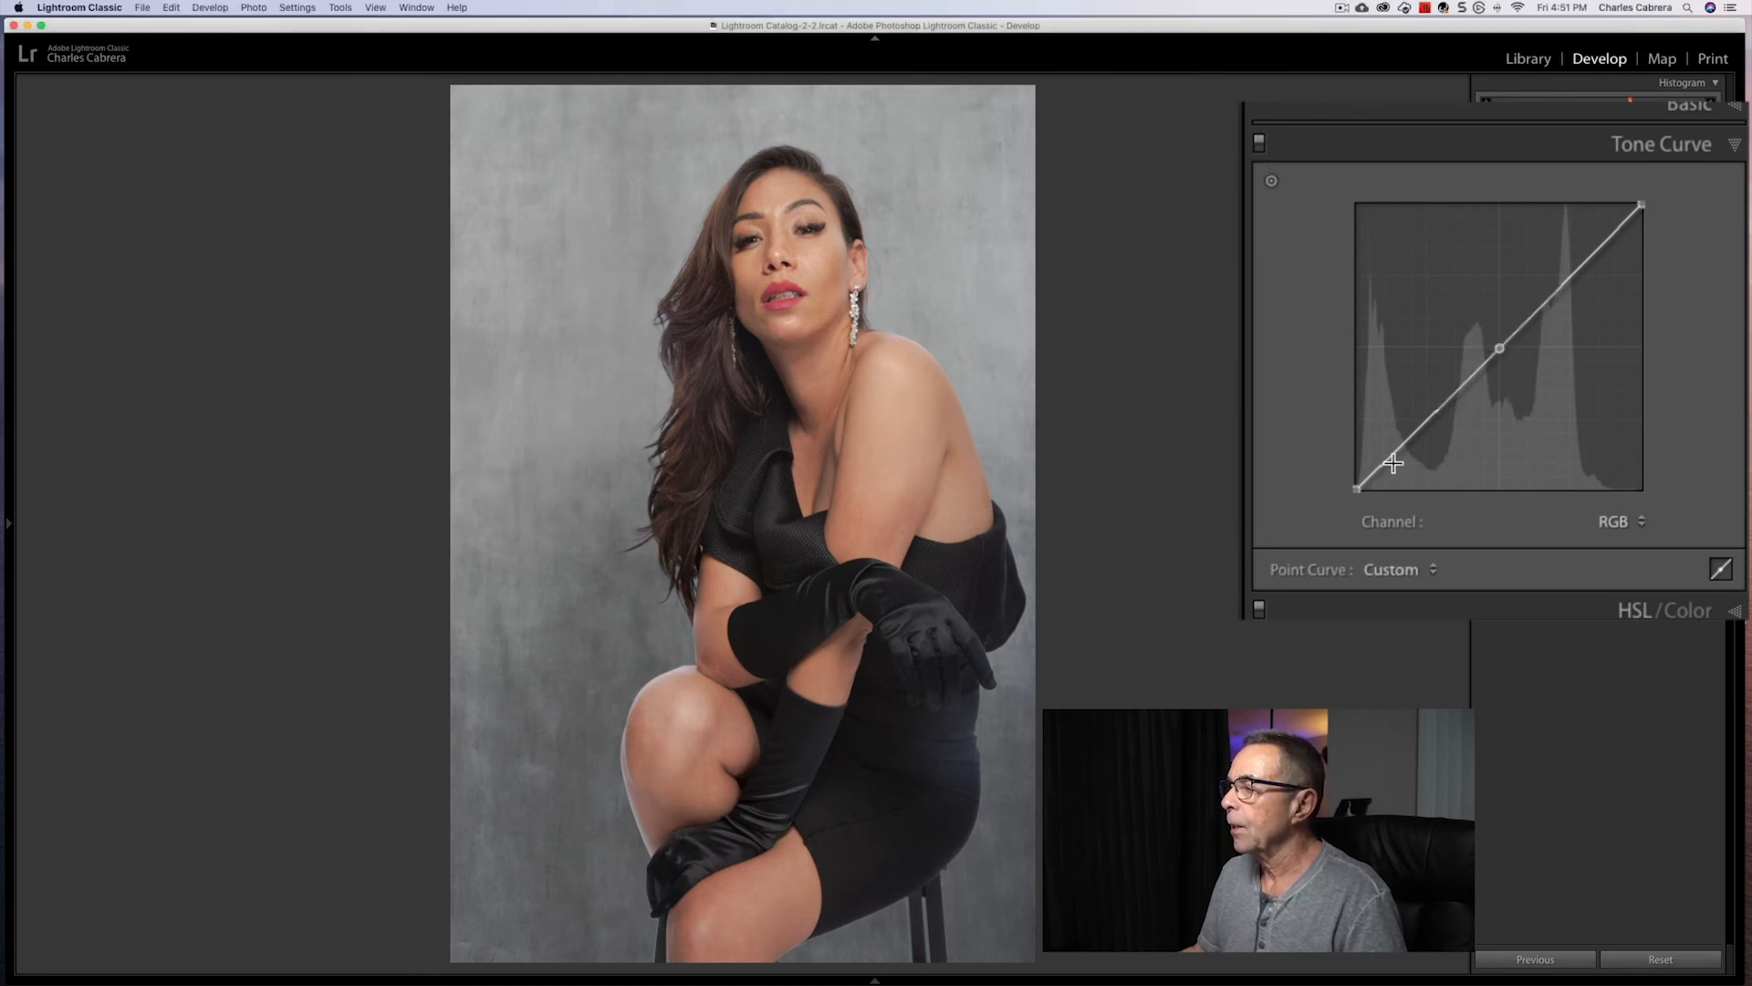
left_click(1411, 440)
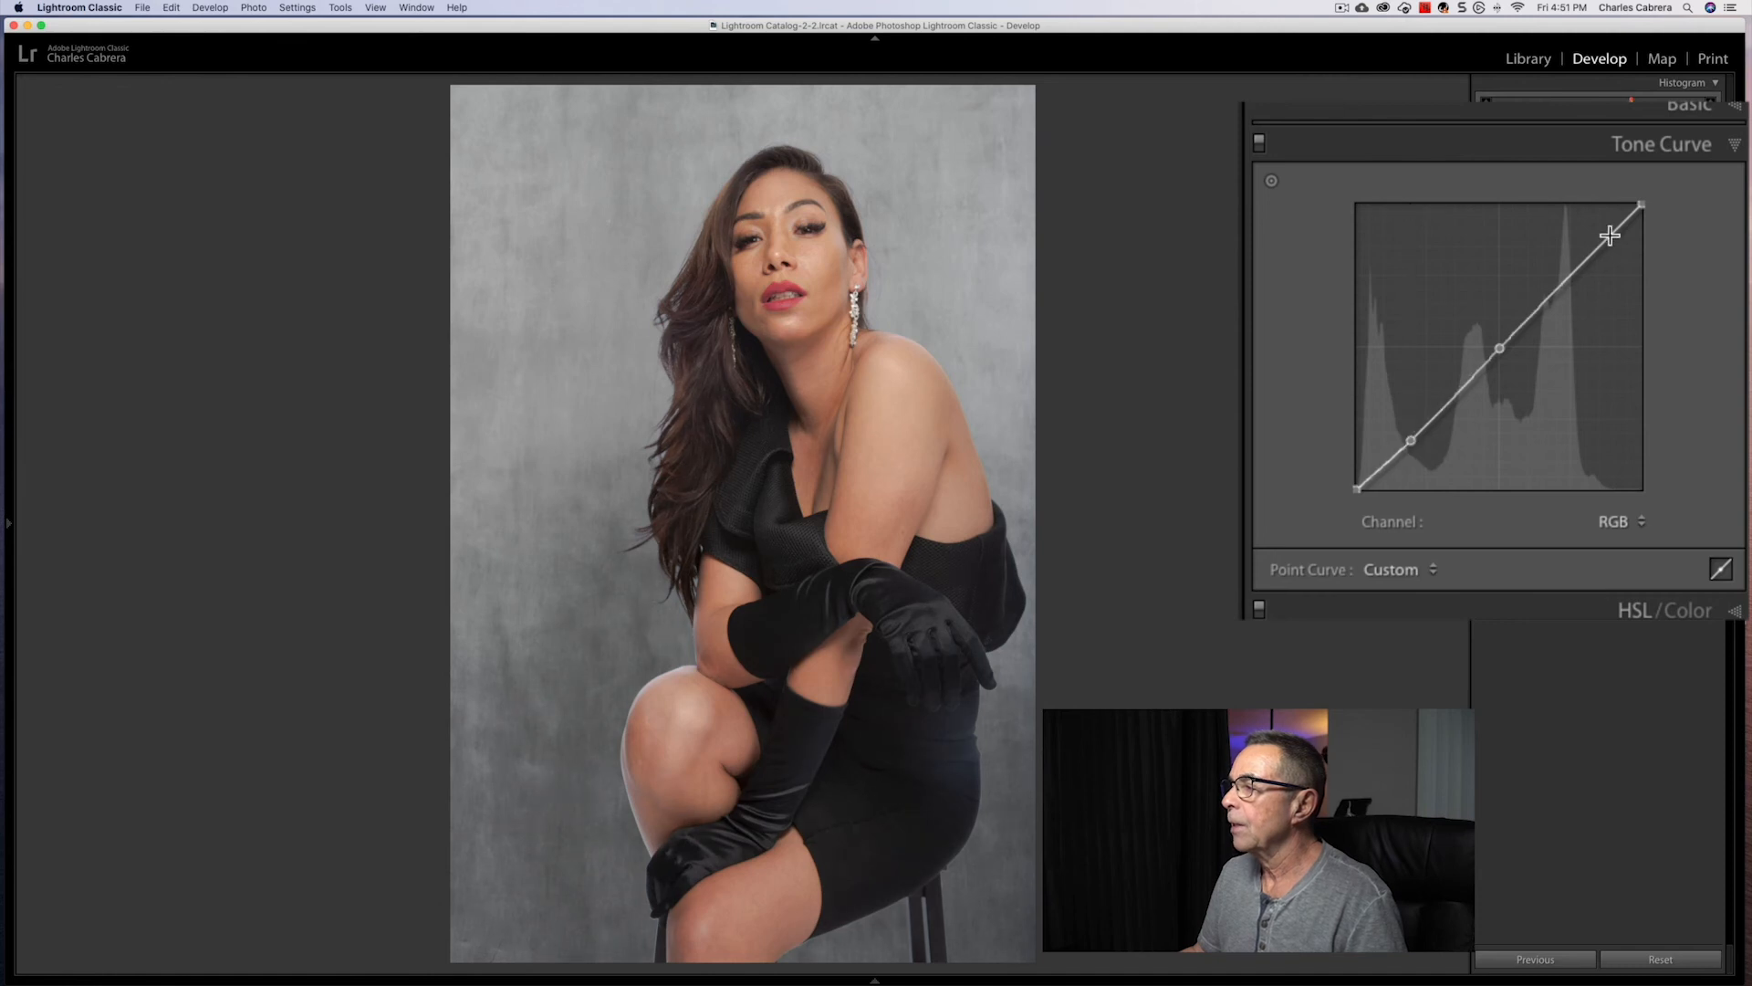
left_click(1588, 261)
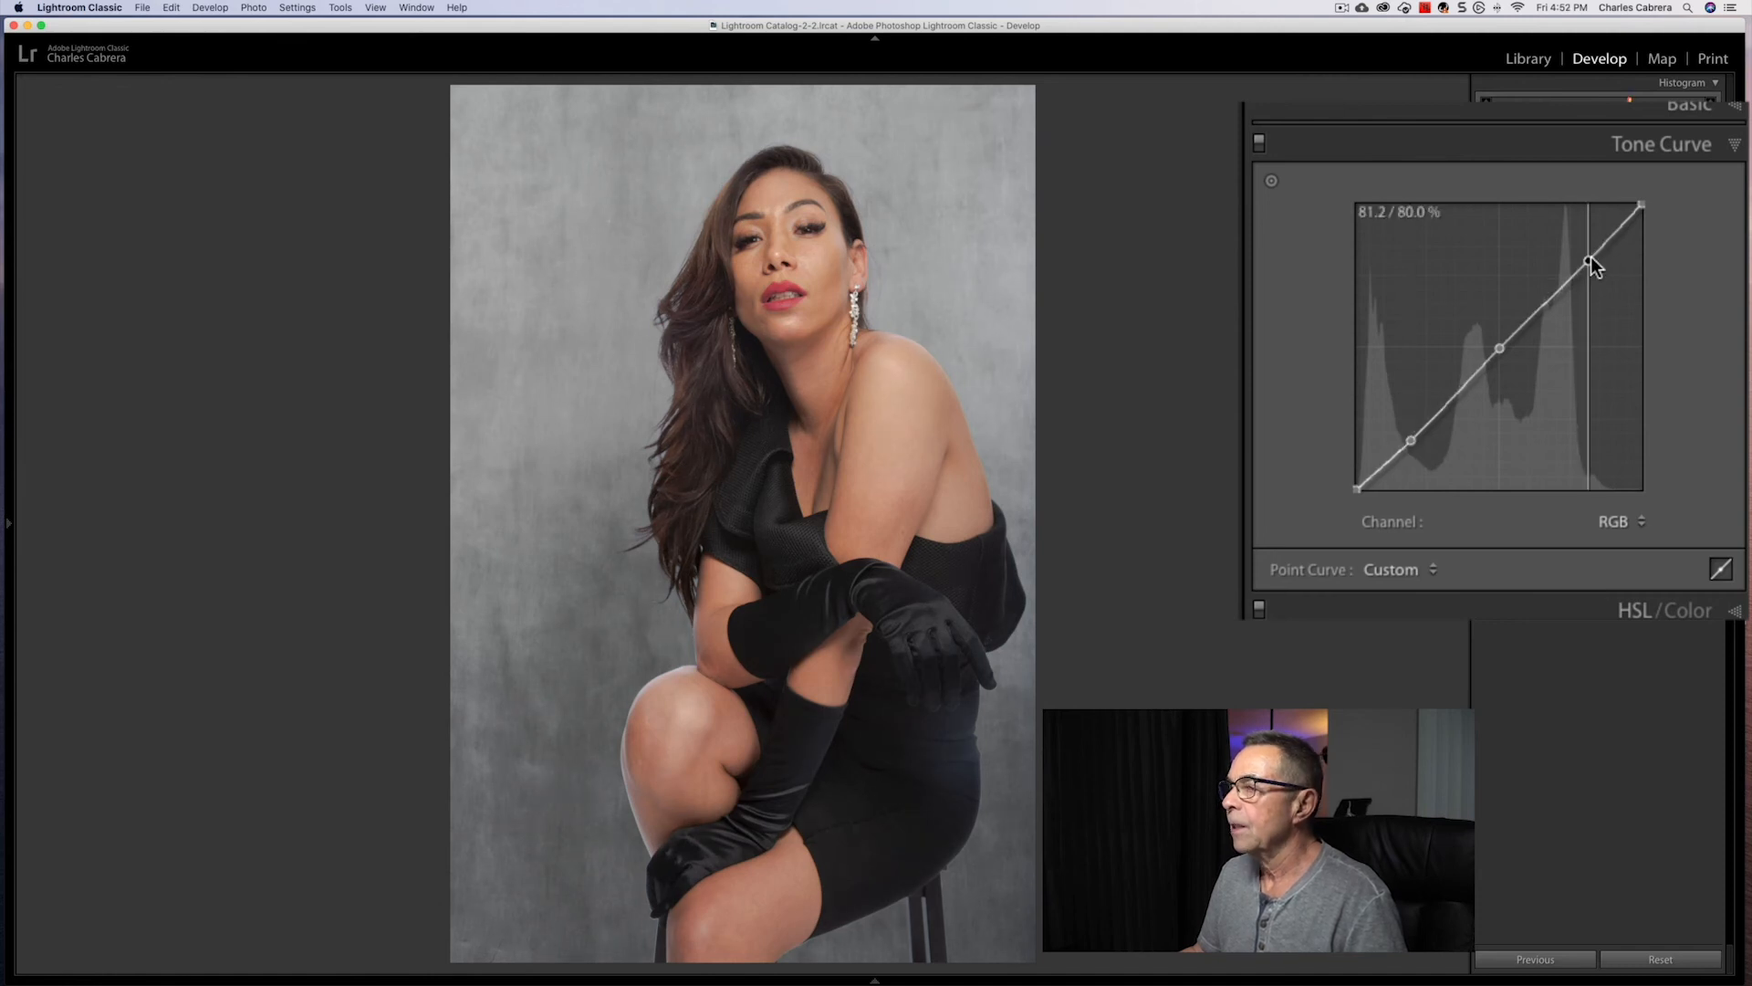
left_click_drag(1589, 257, 1586, 252)
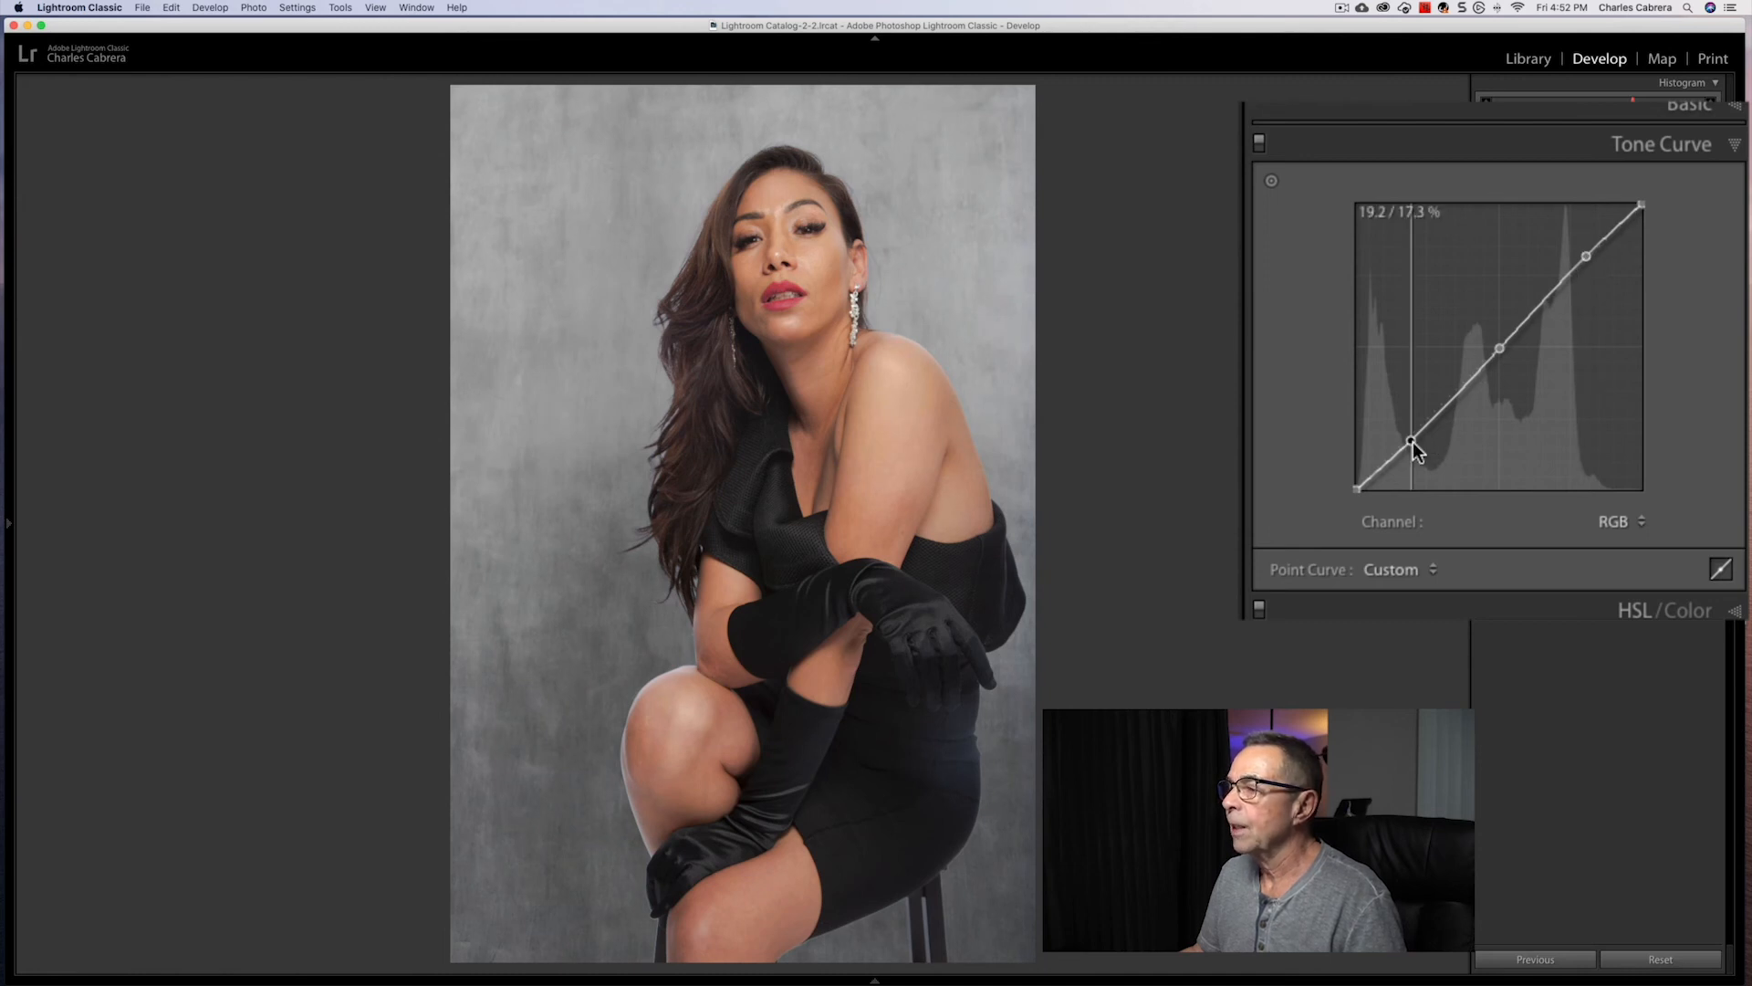
left_click_drag(1413, 443, 1415, 447)
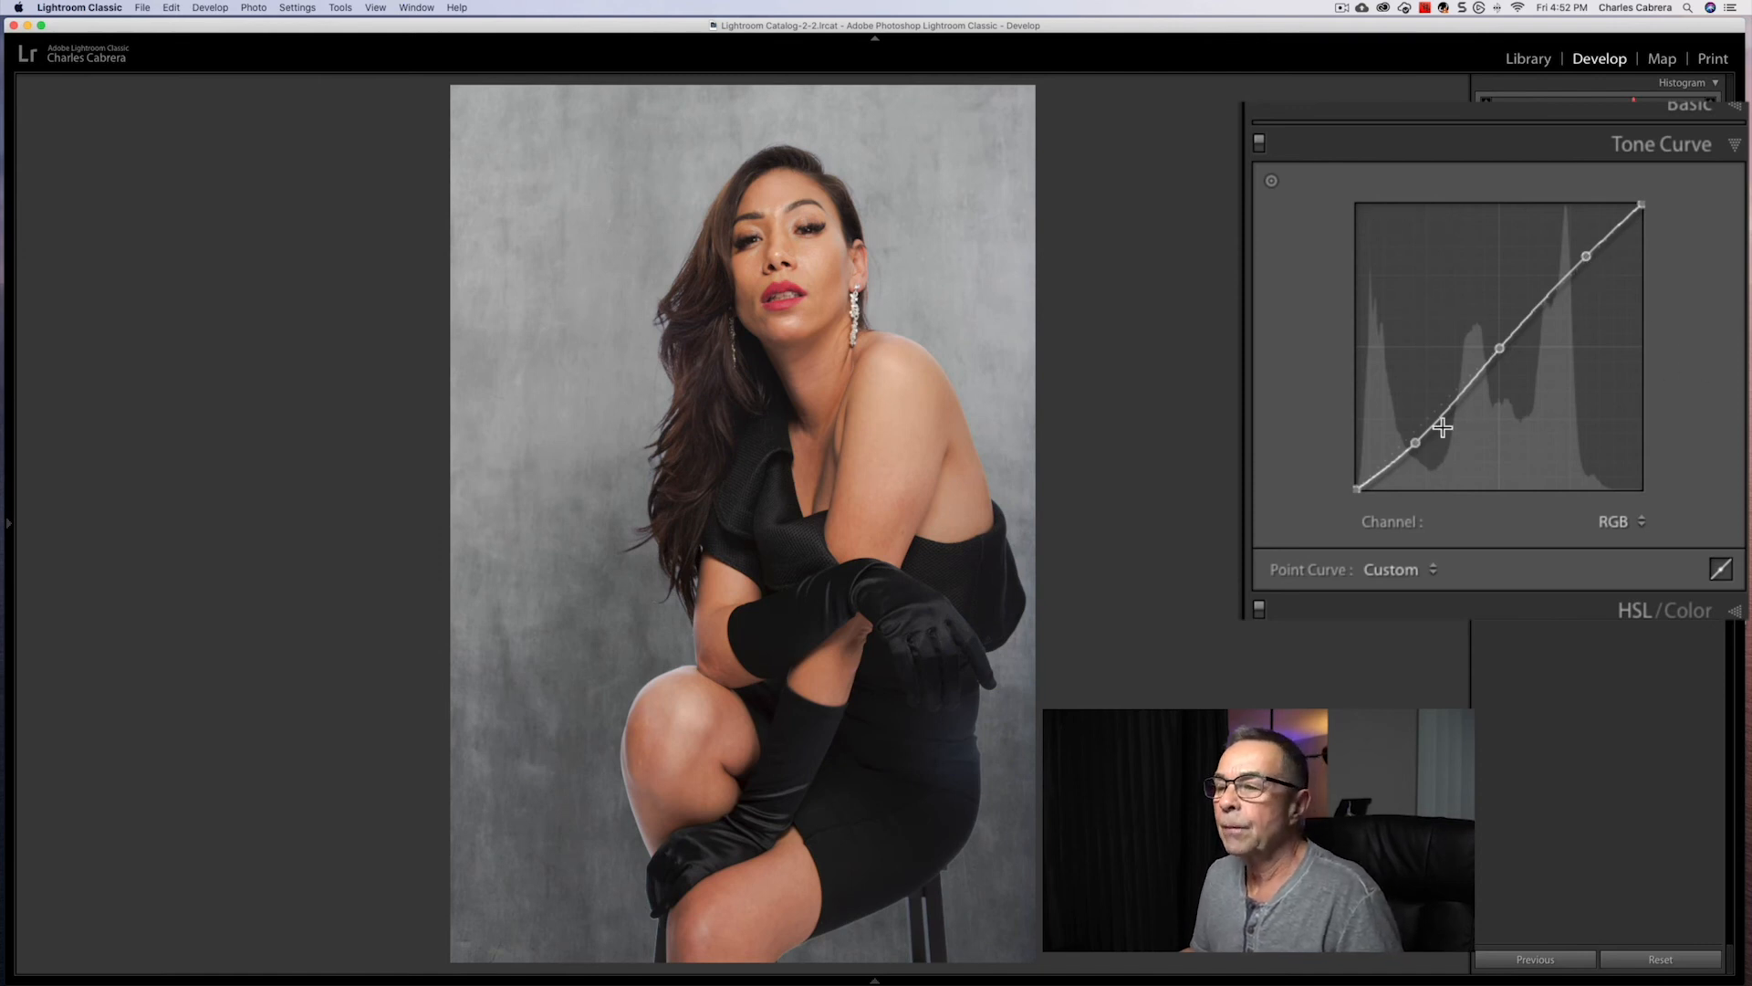
- On the Red channel, add shadow, midtone and highlight points, and form an S-curve by raising the highlights slightly and lowering the shadows
left_click(1643, 523)
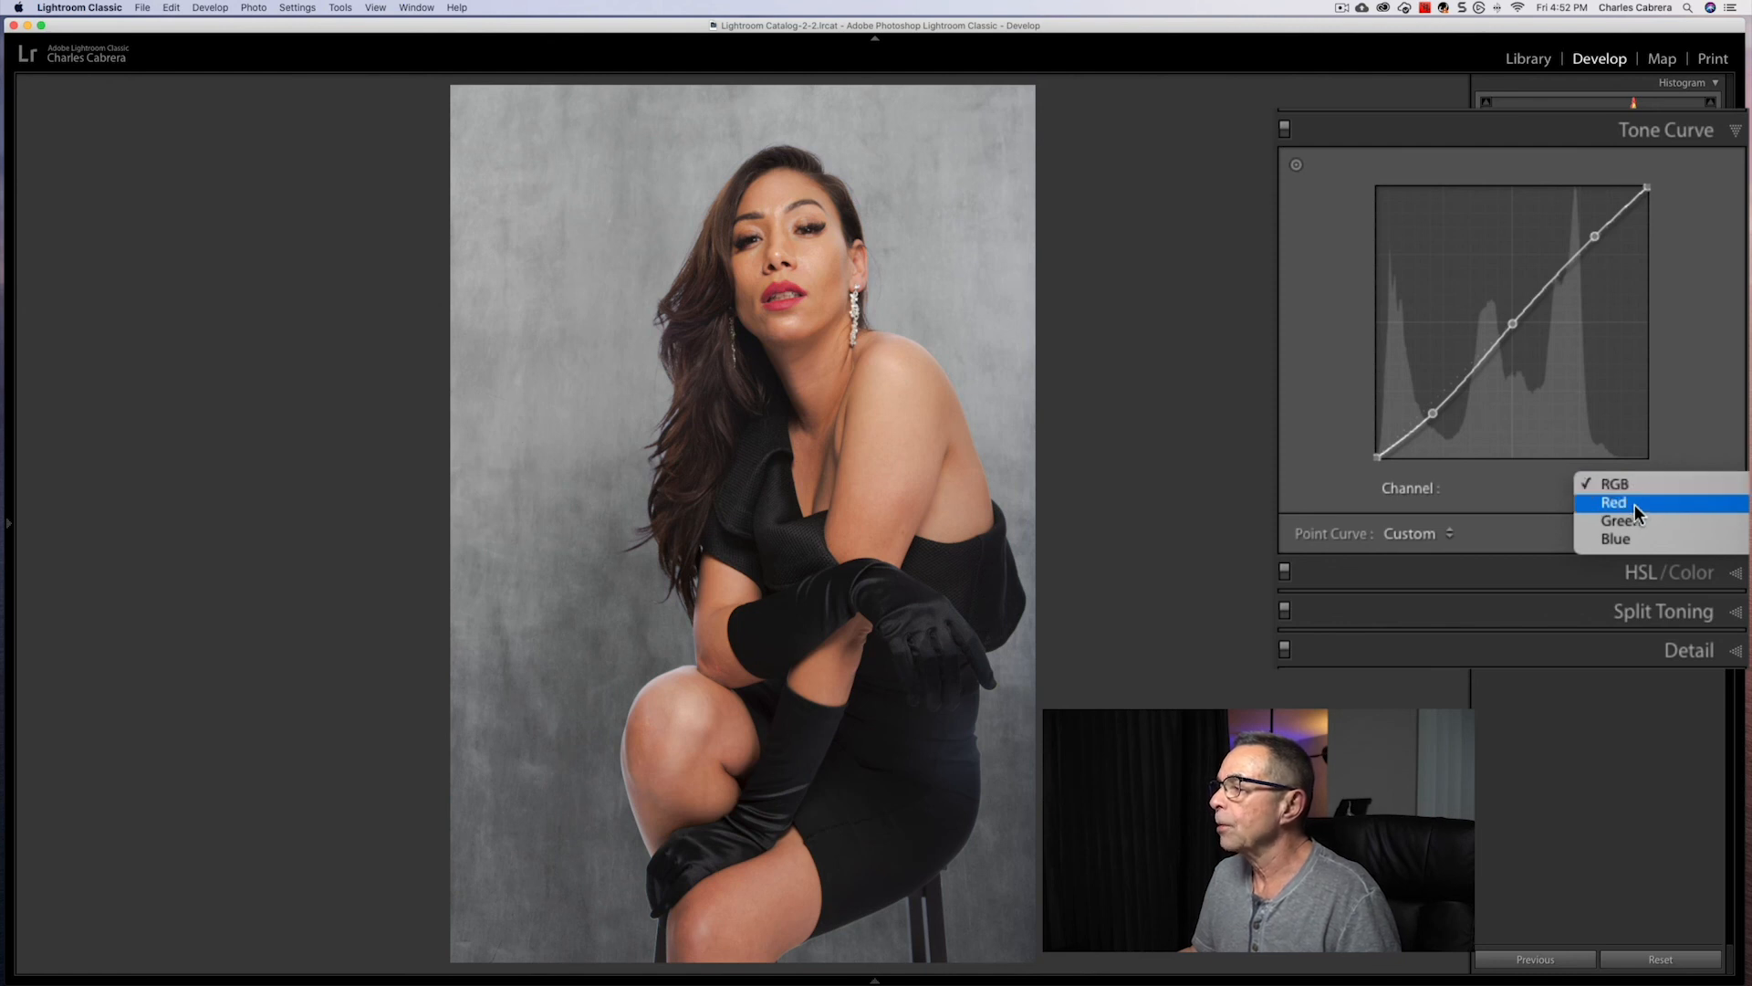
left_click(1631, 502)
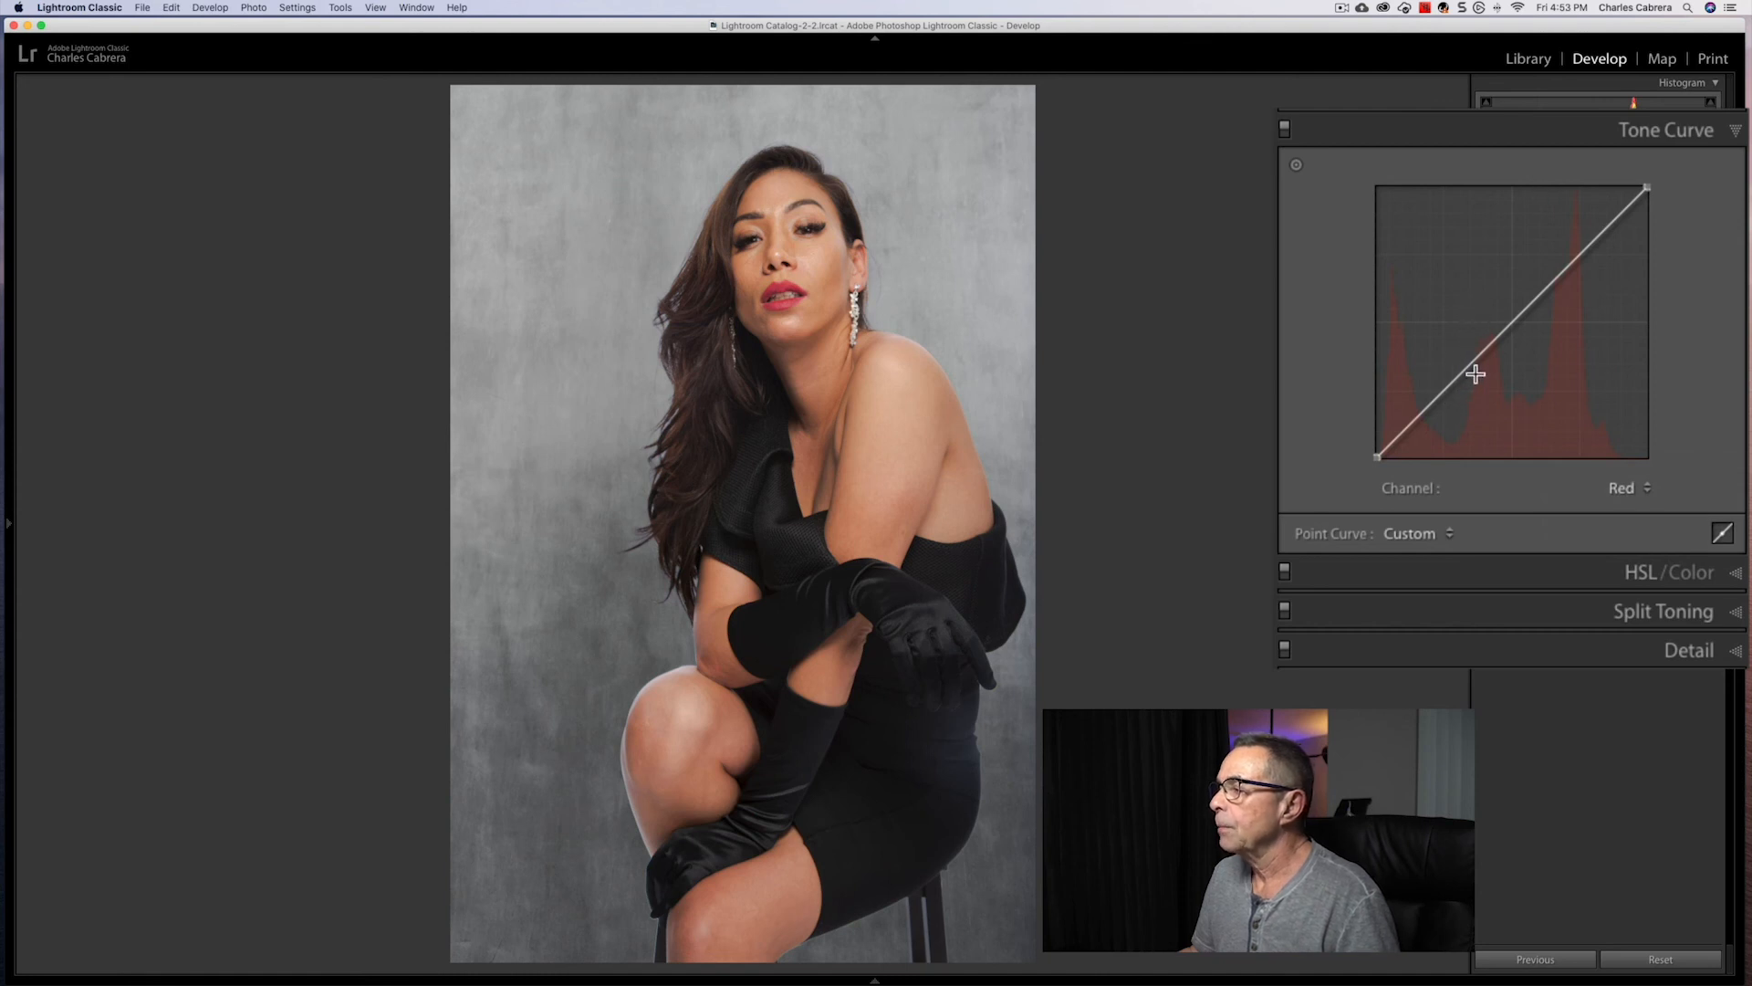
left_click(1442, 393)
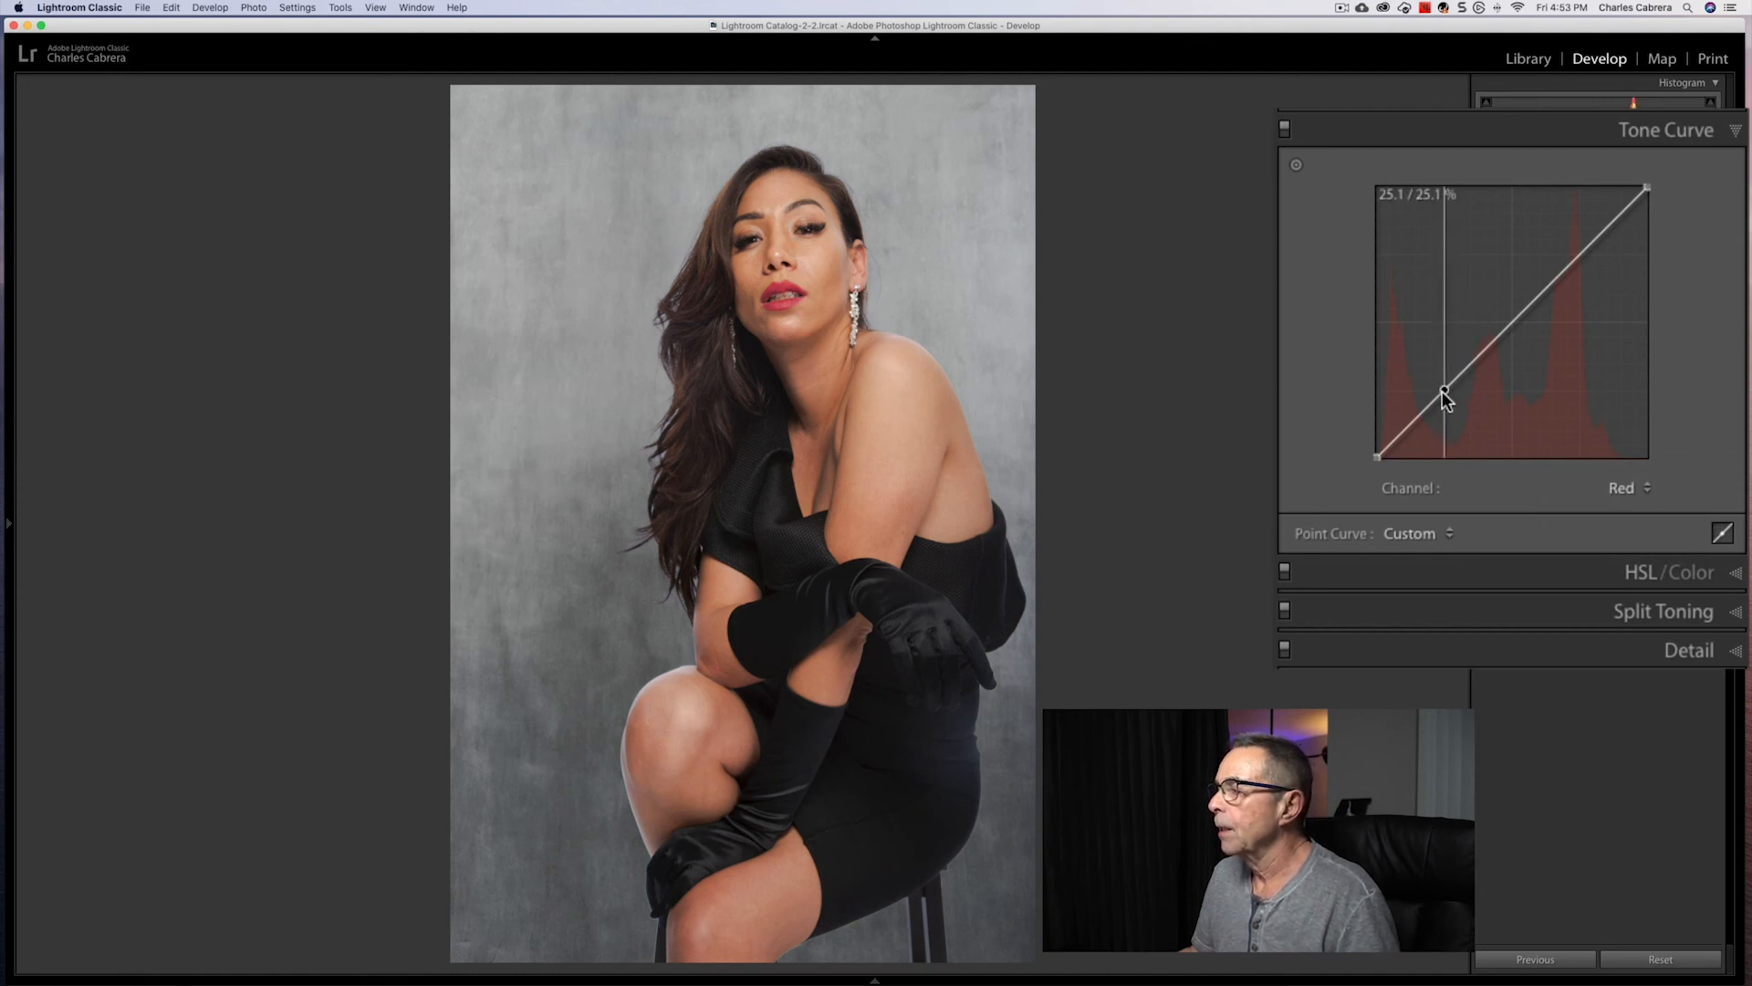
left_click(1514, 322)
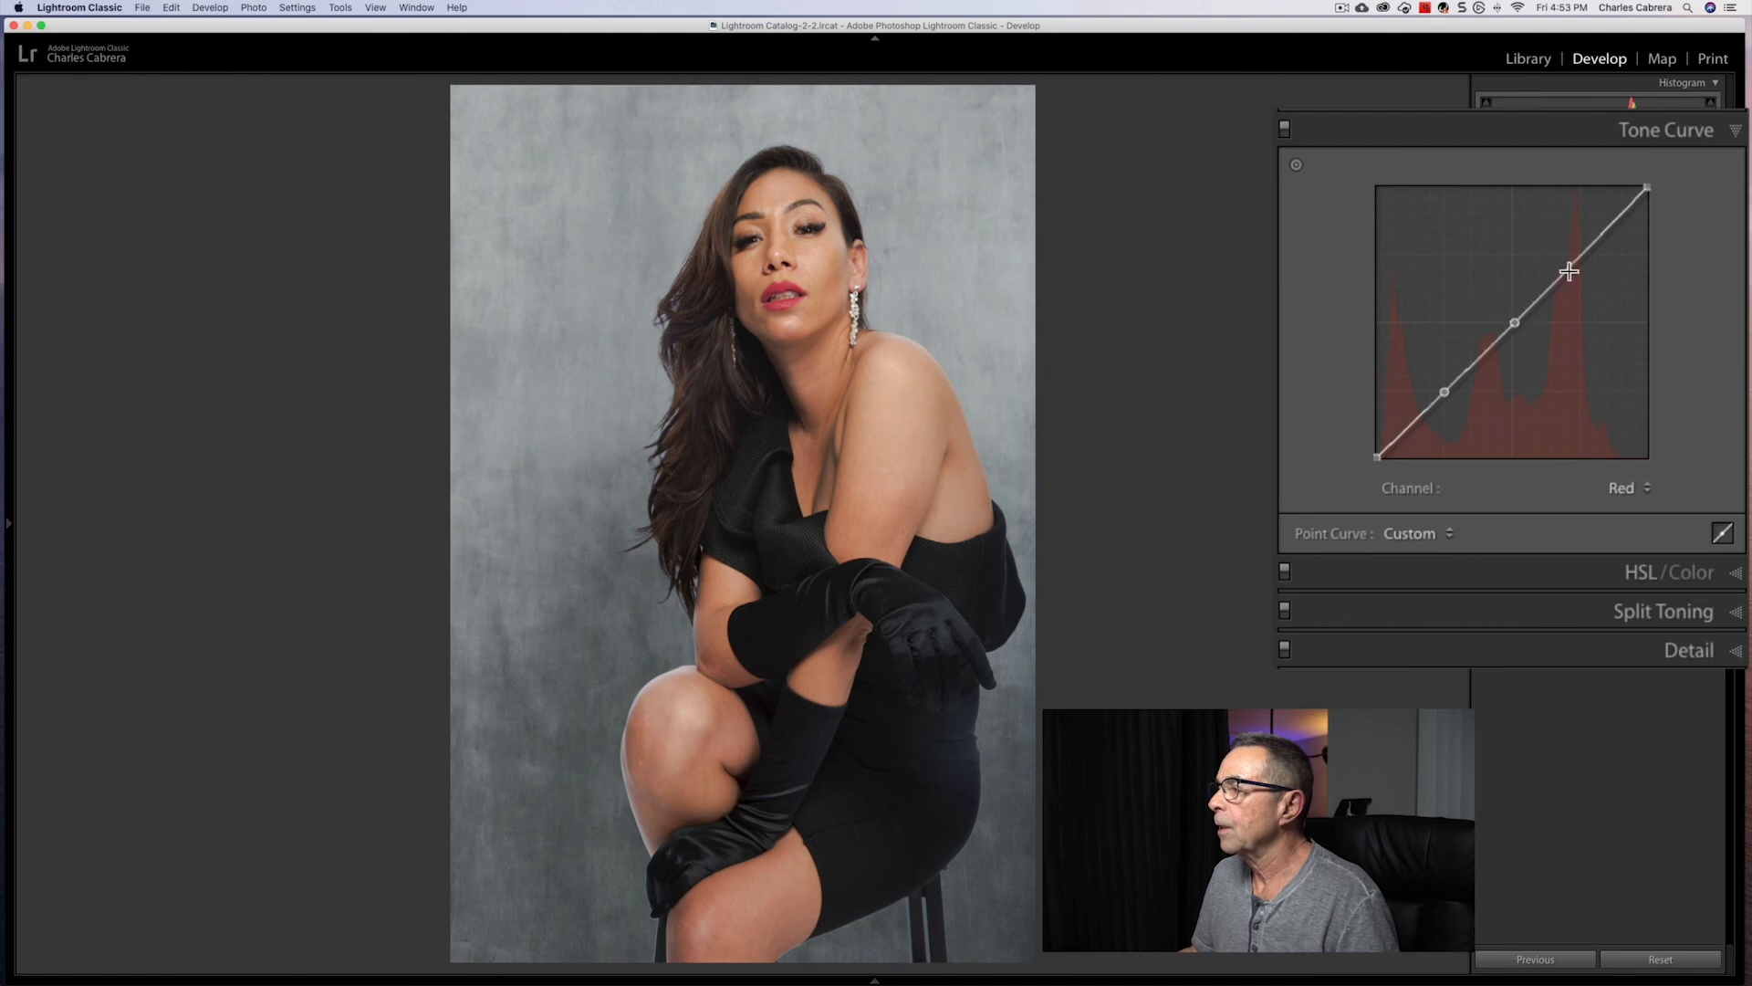
left_click(1593, 245)
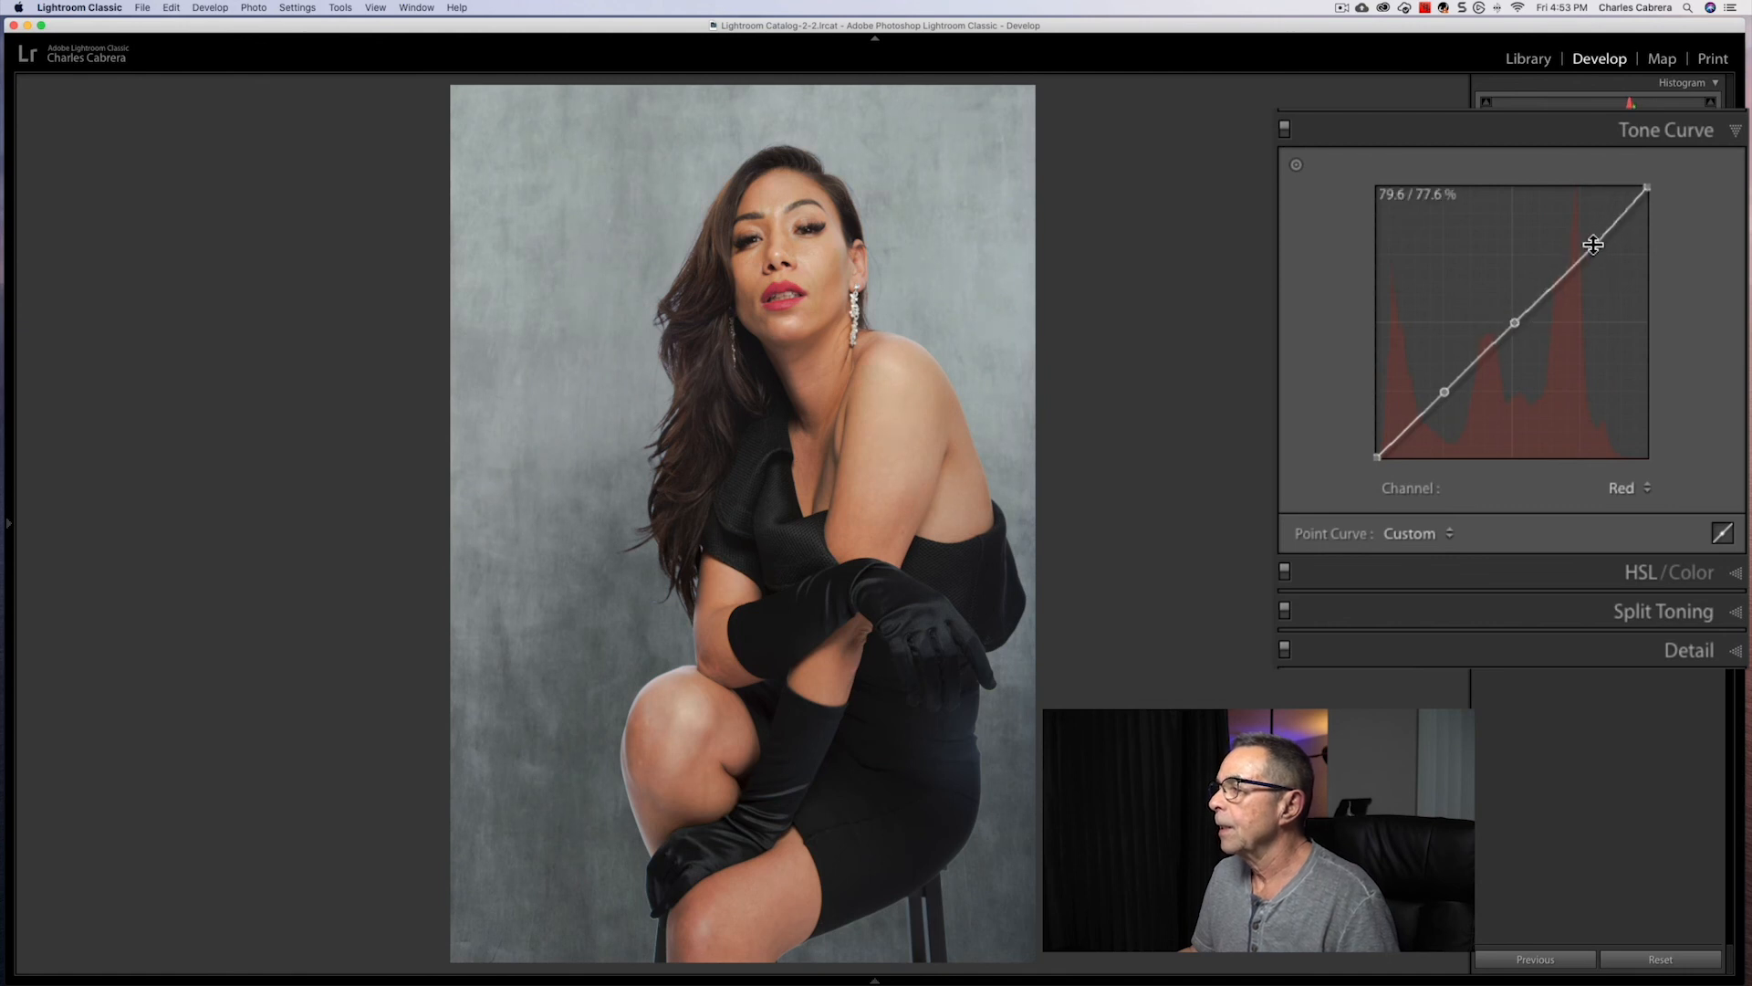
left_click_drag(1592, 245, 1586, 239)
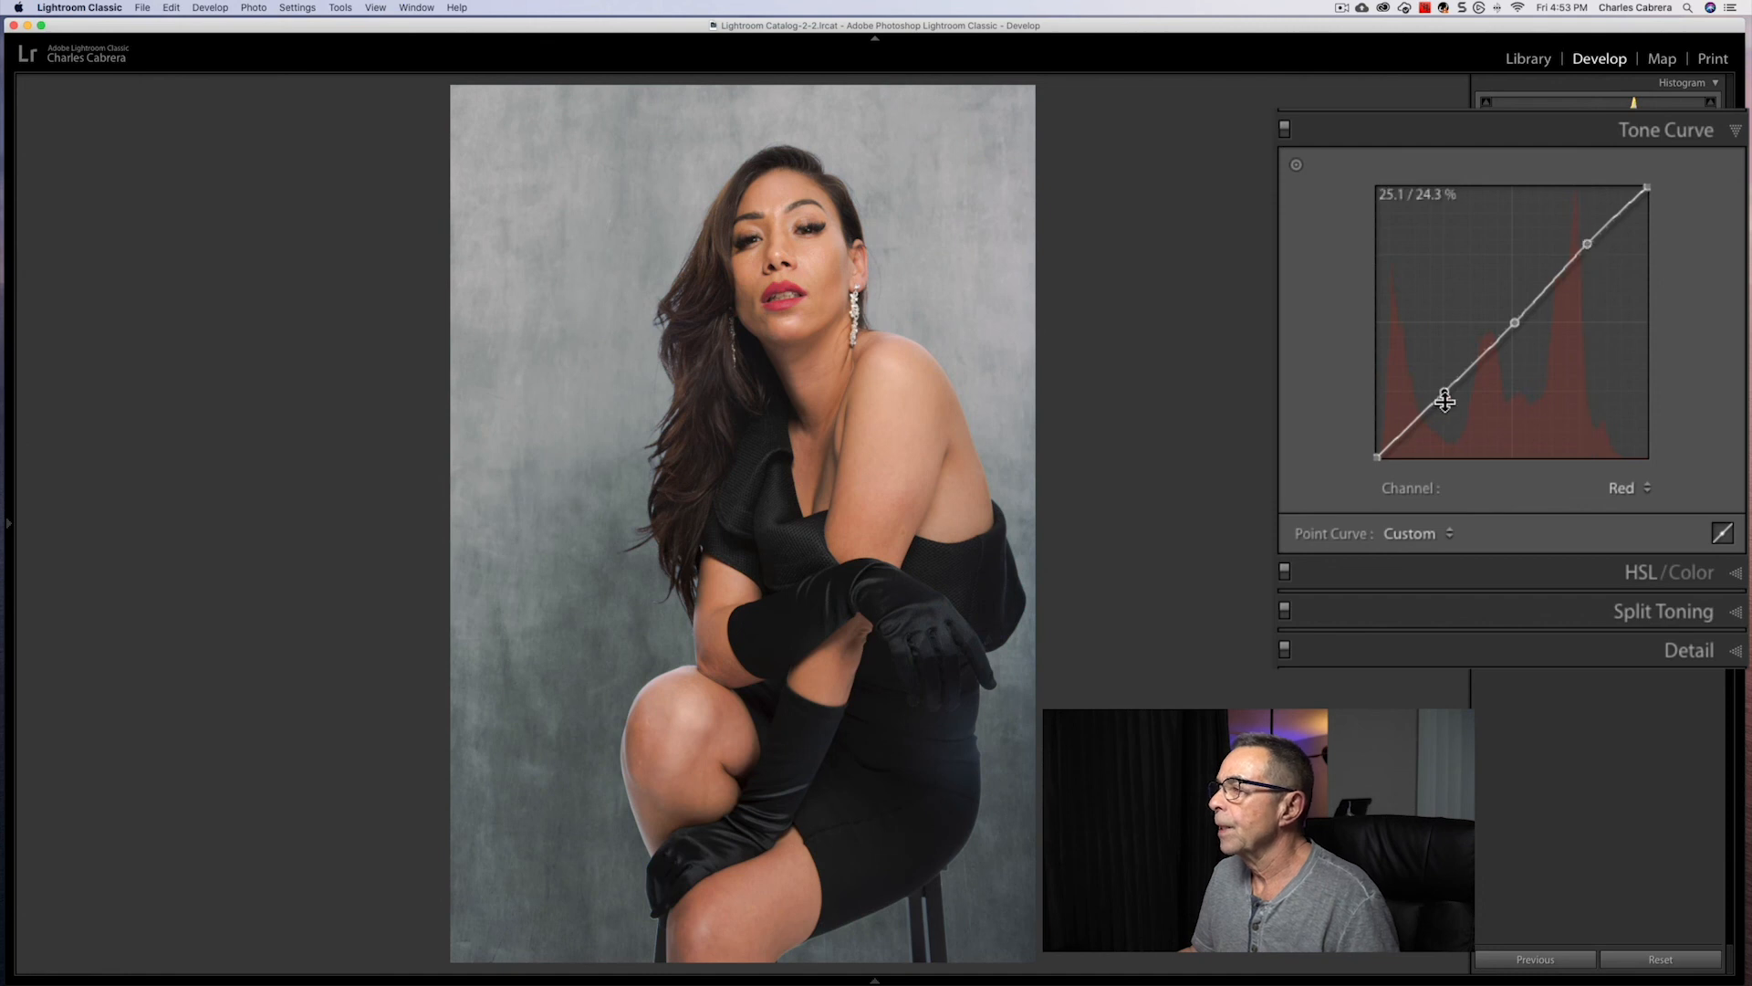
left_click_drag(1444, 391, 1452, 398)
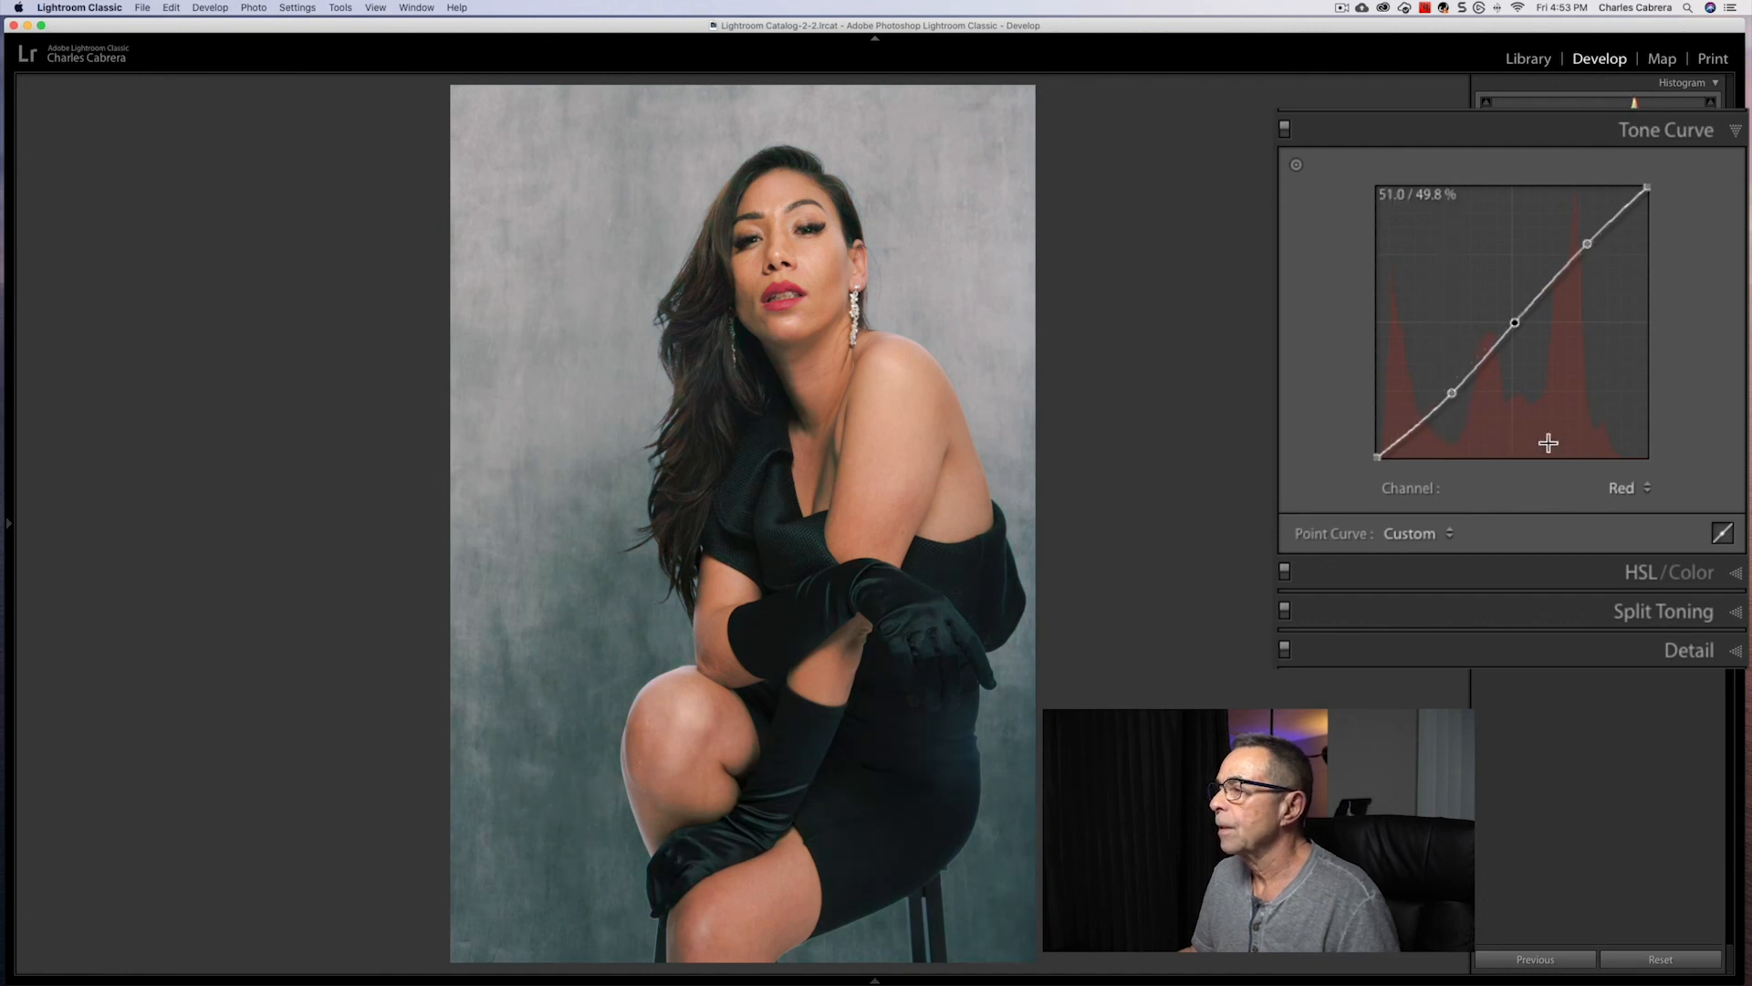
- On the Green channel, add shadow, midtone and highlight points to the curve and raise the highlight point slightly
left_click(1646, 486)
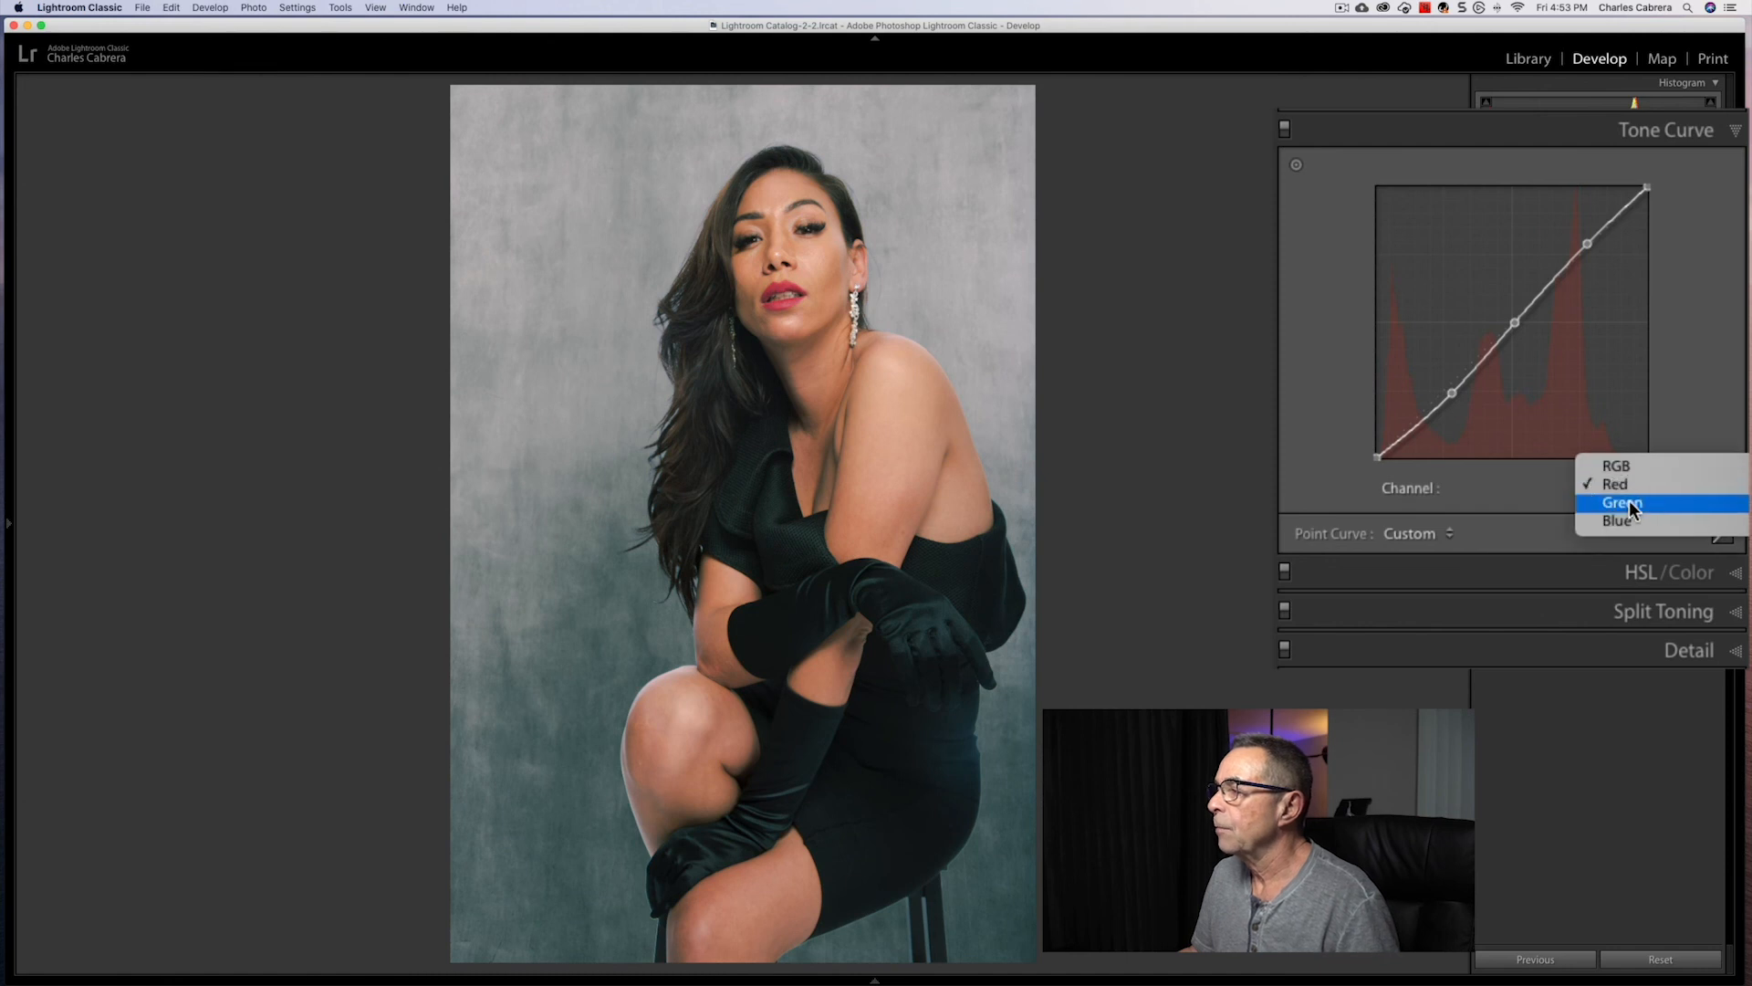
left_click(1639, 502)
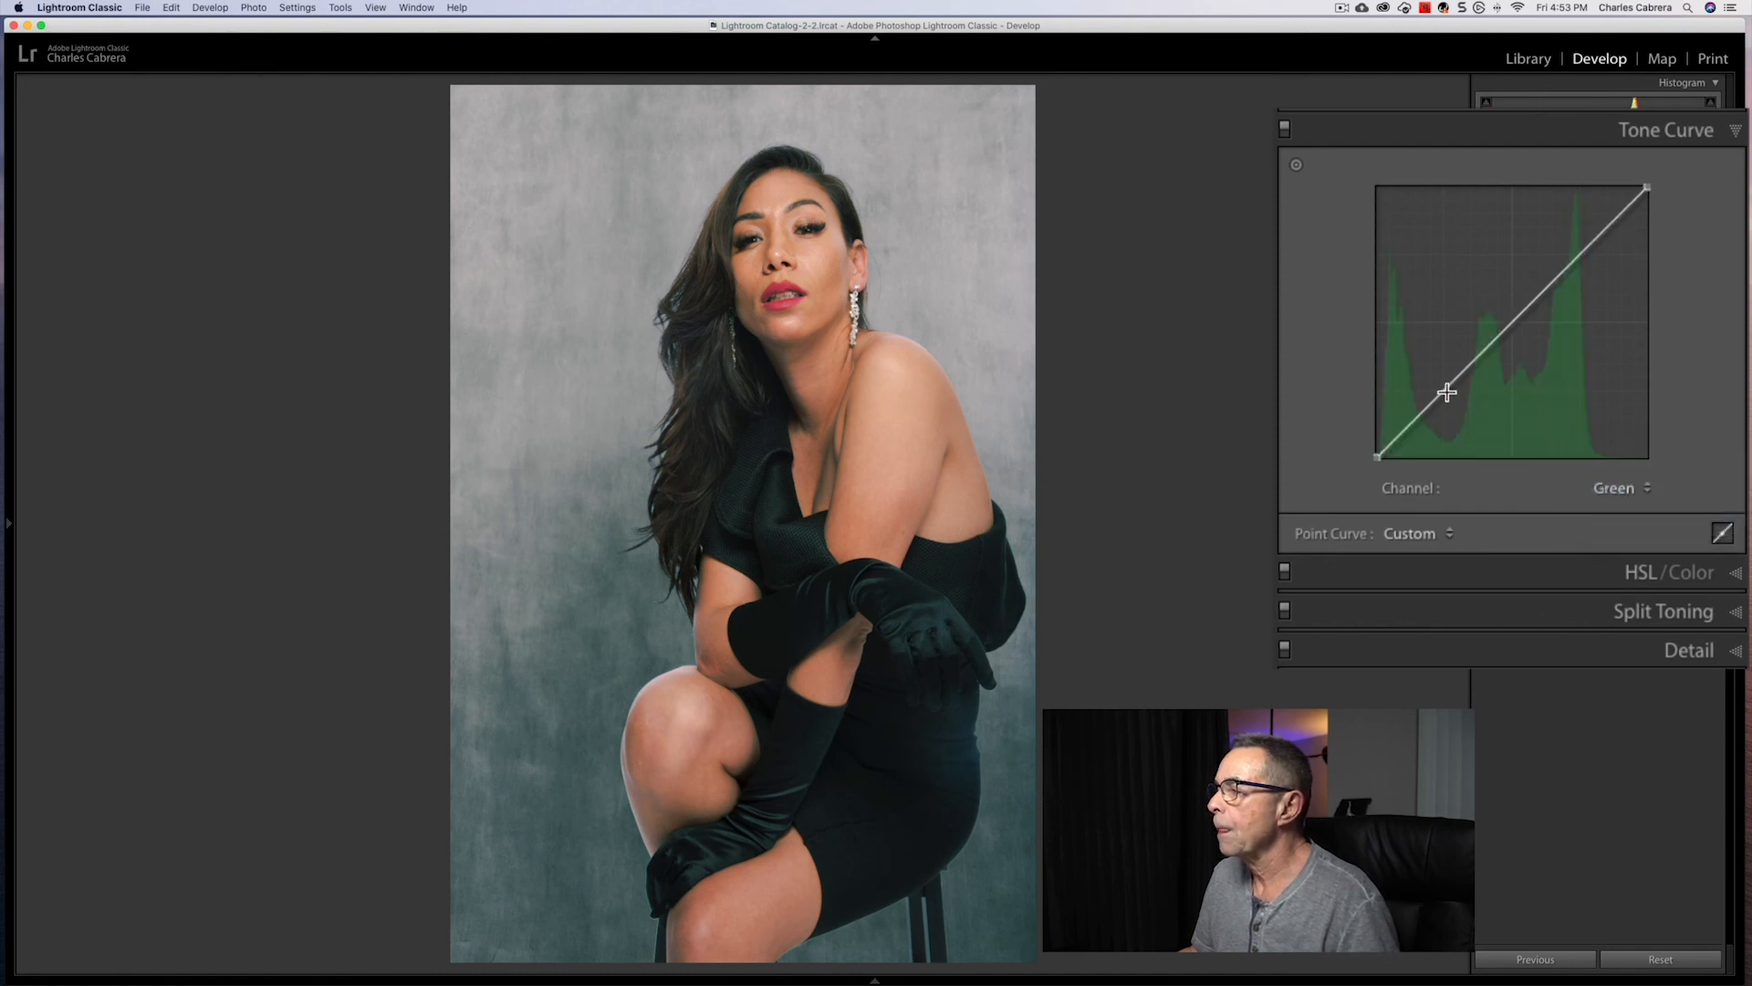
left_click_drag(1447, 393, 1444, 390)
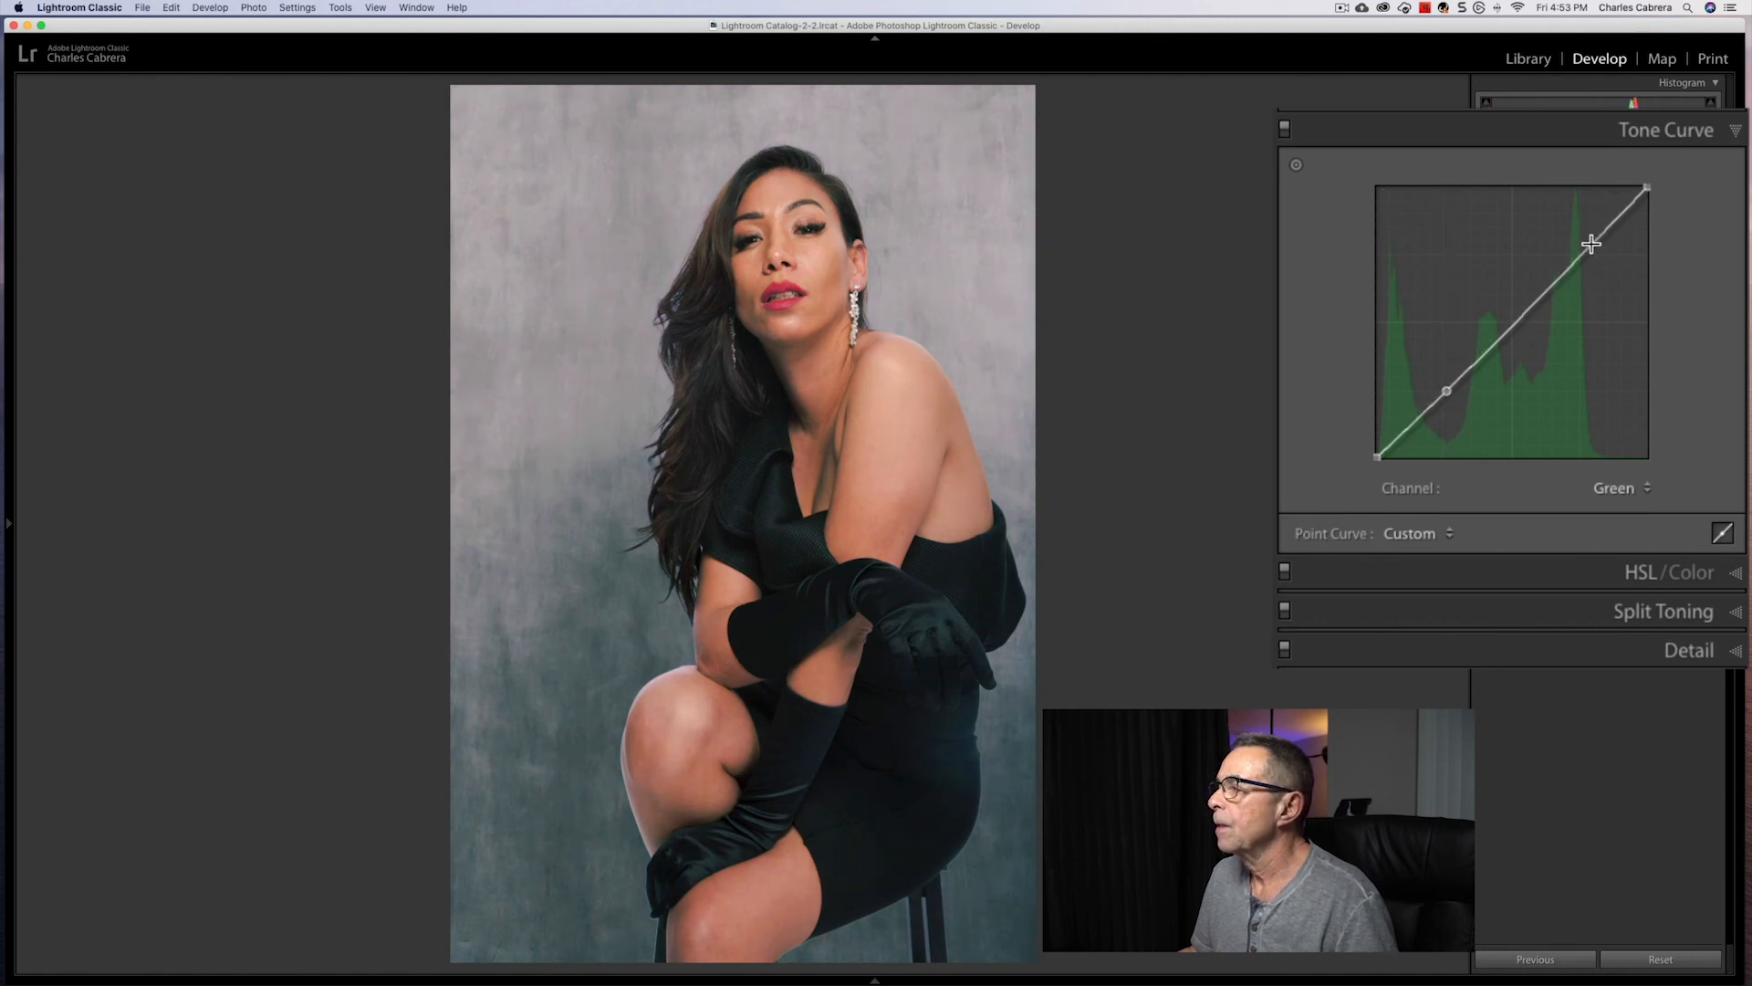
left_click_drag(1592, 246, 1590, 243)
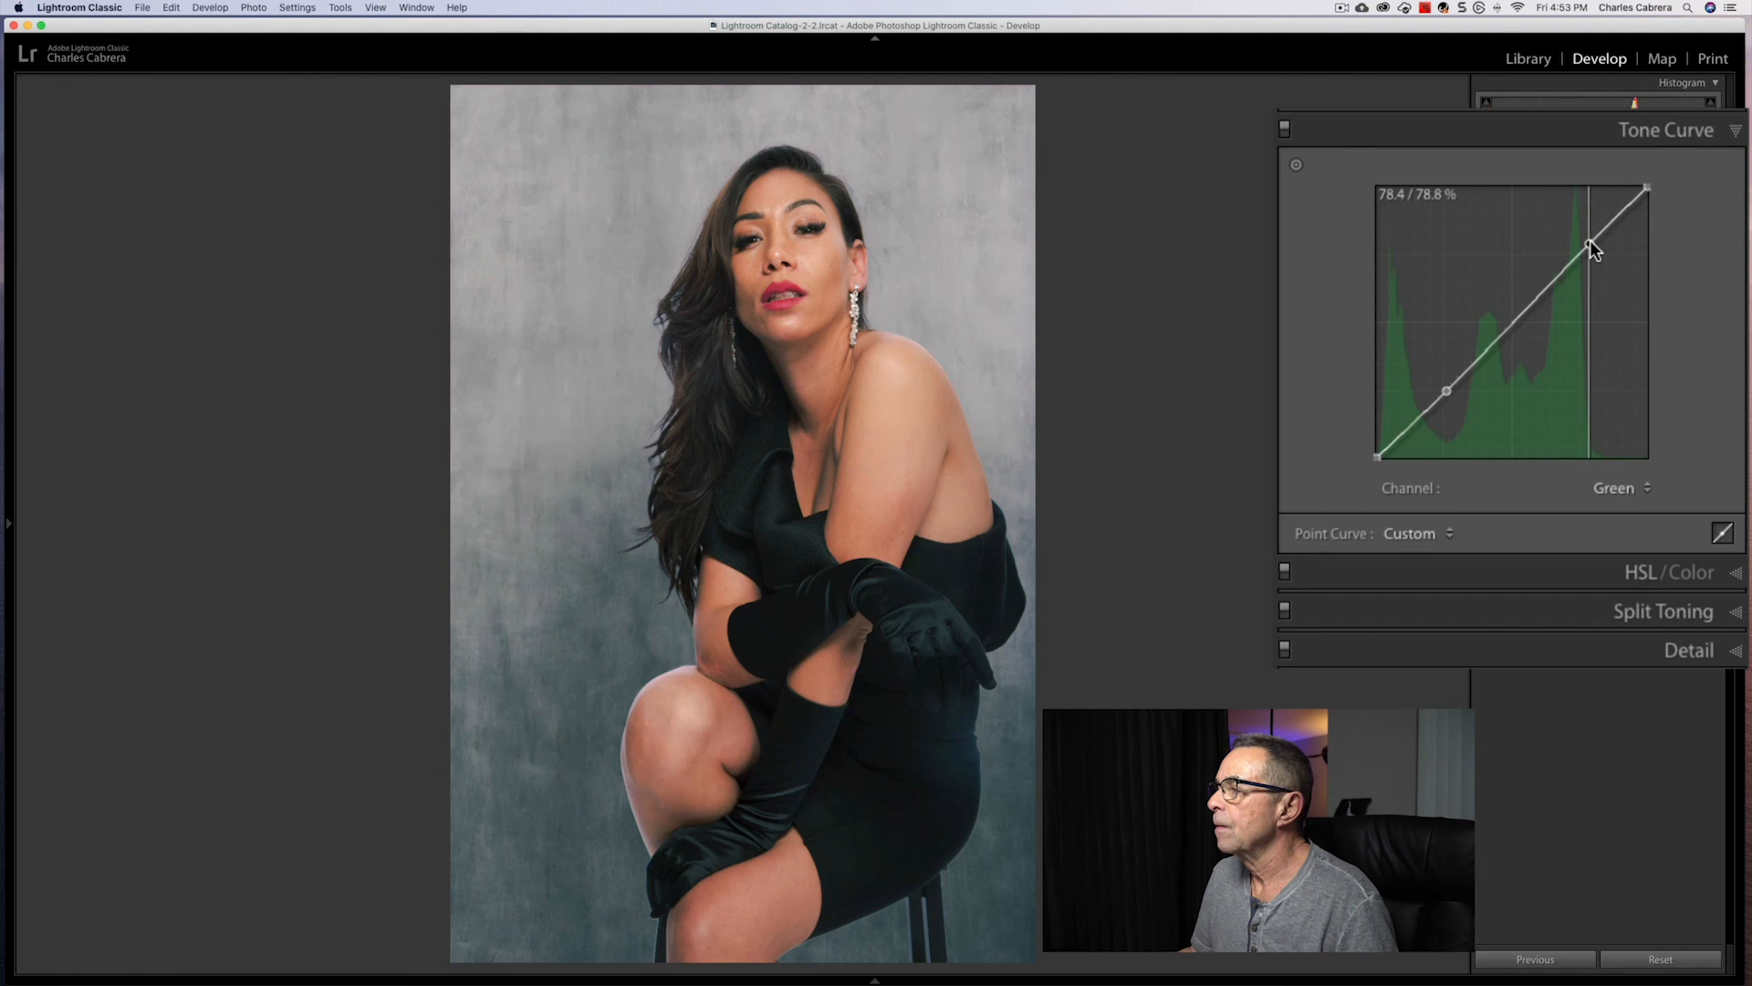
left_click(1518, 323)
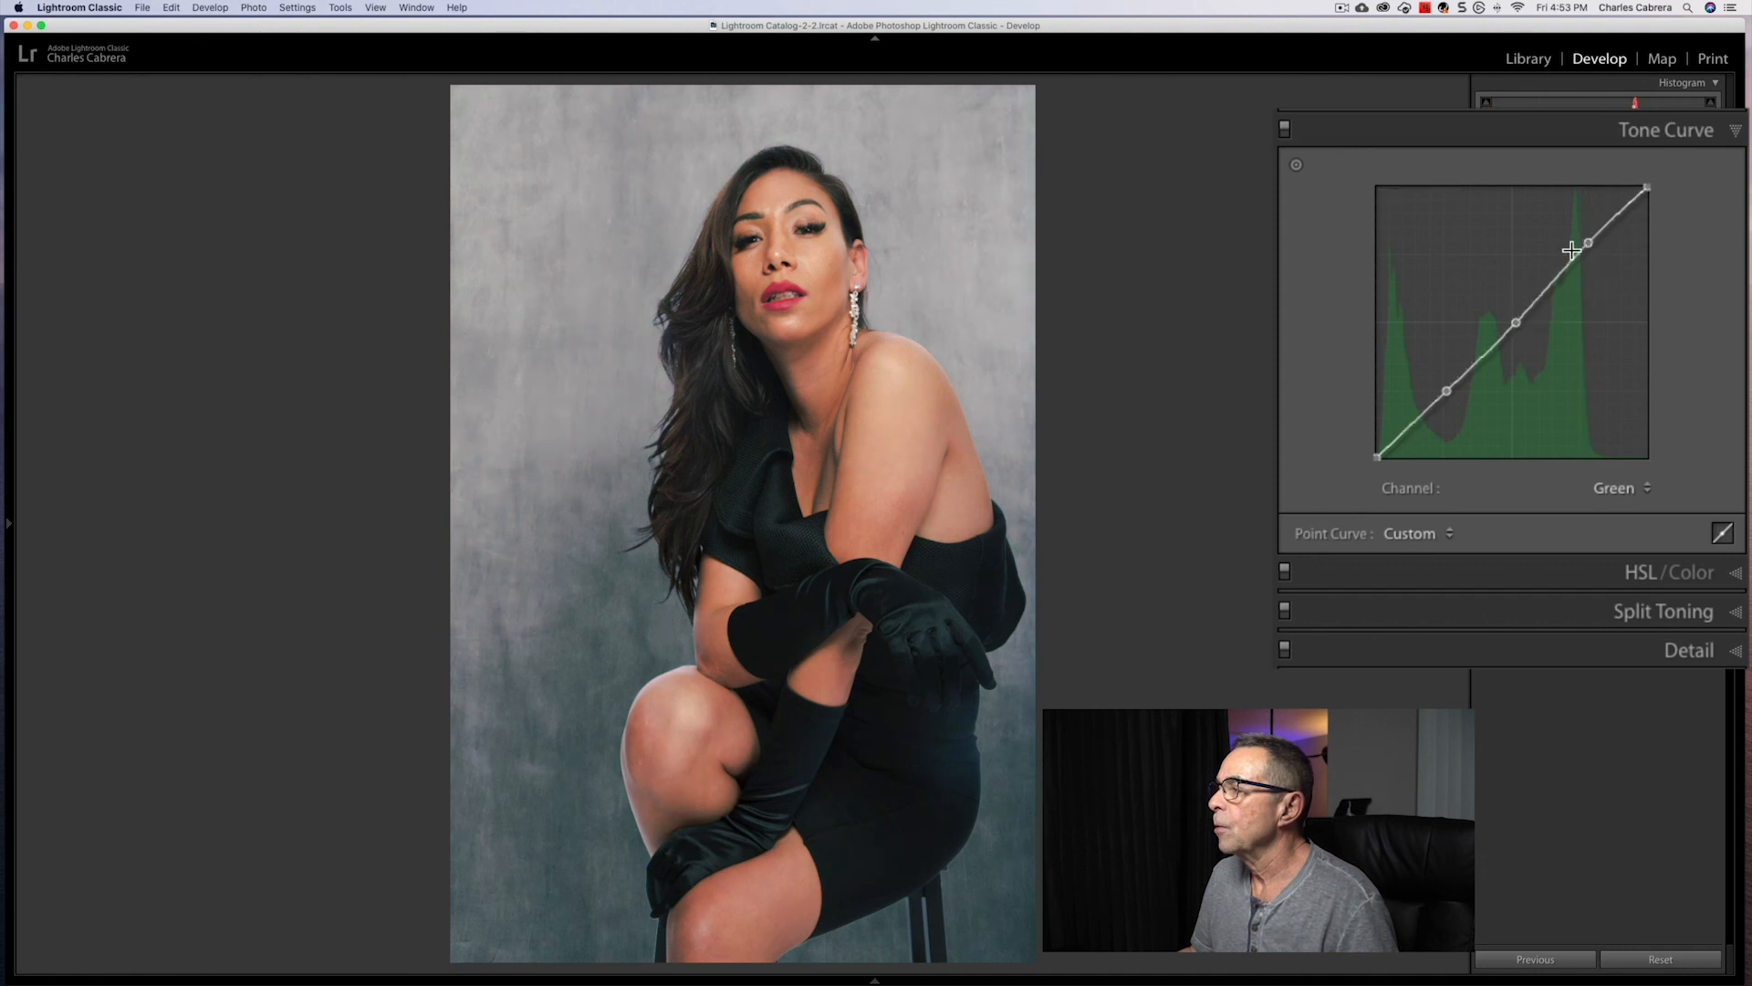
left_click_drag(1585, 246, 1579, 248)
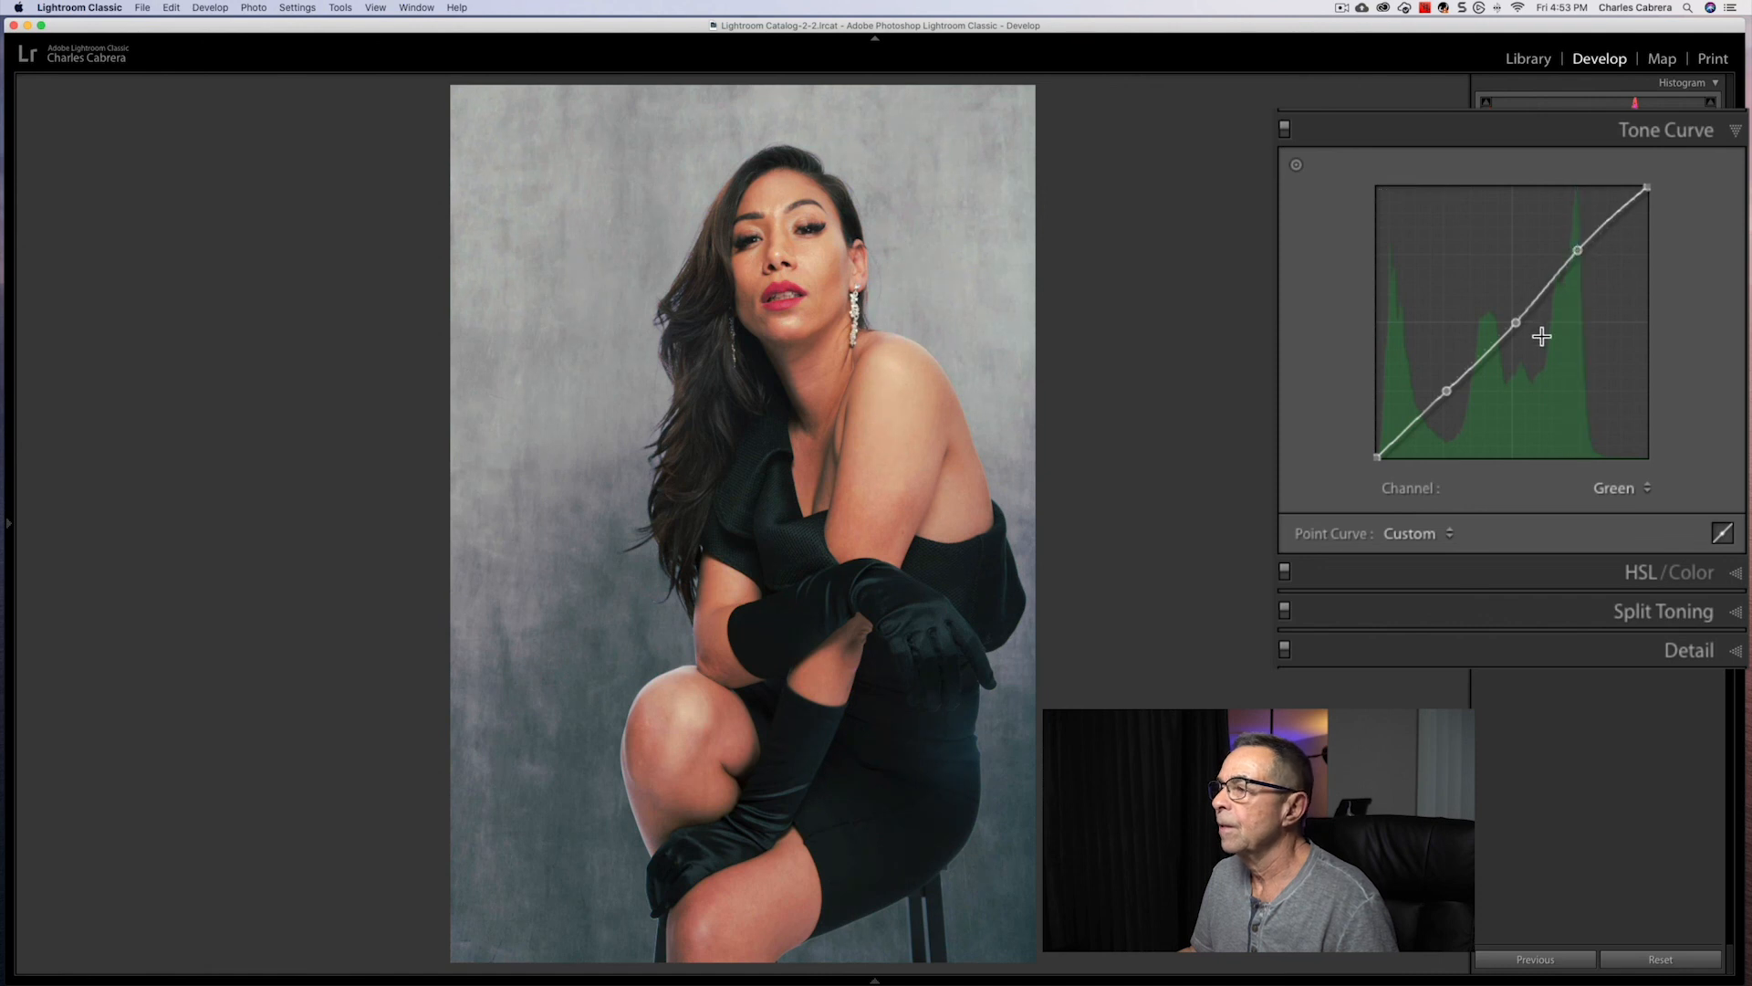
- On the Blue channel, add midtone, shadow and highlight points, raise the highlights slightly and fine-tune the shadow point just below the diagonal
left_click(1647, 493)
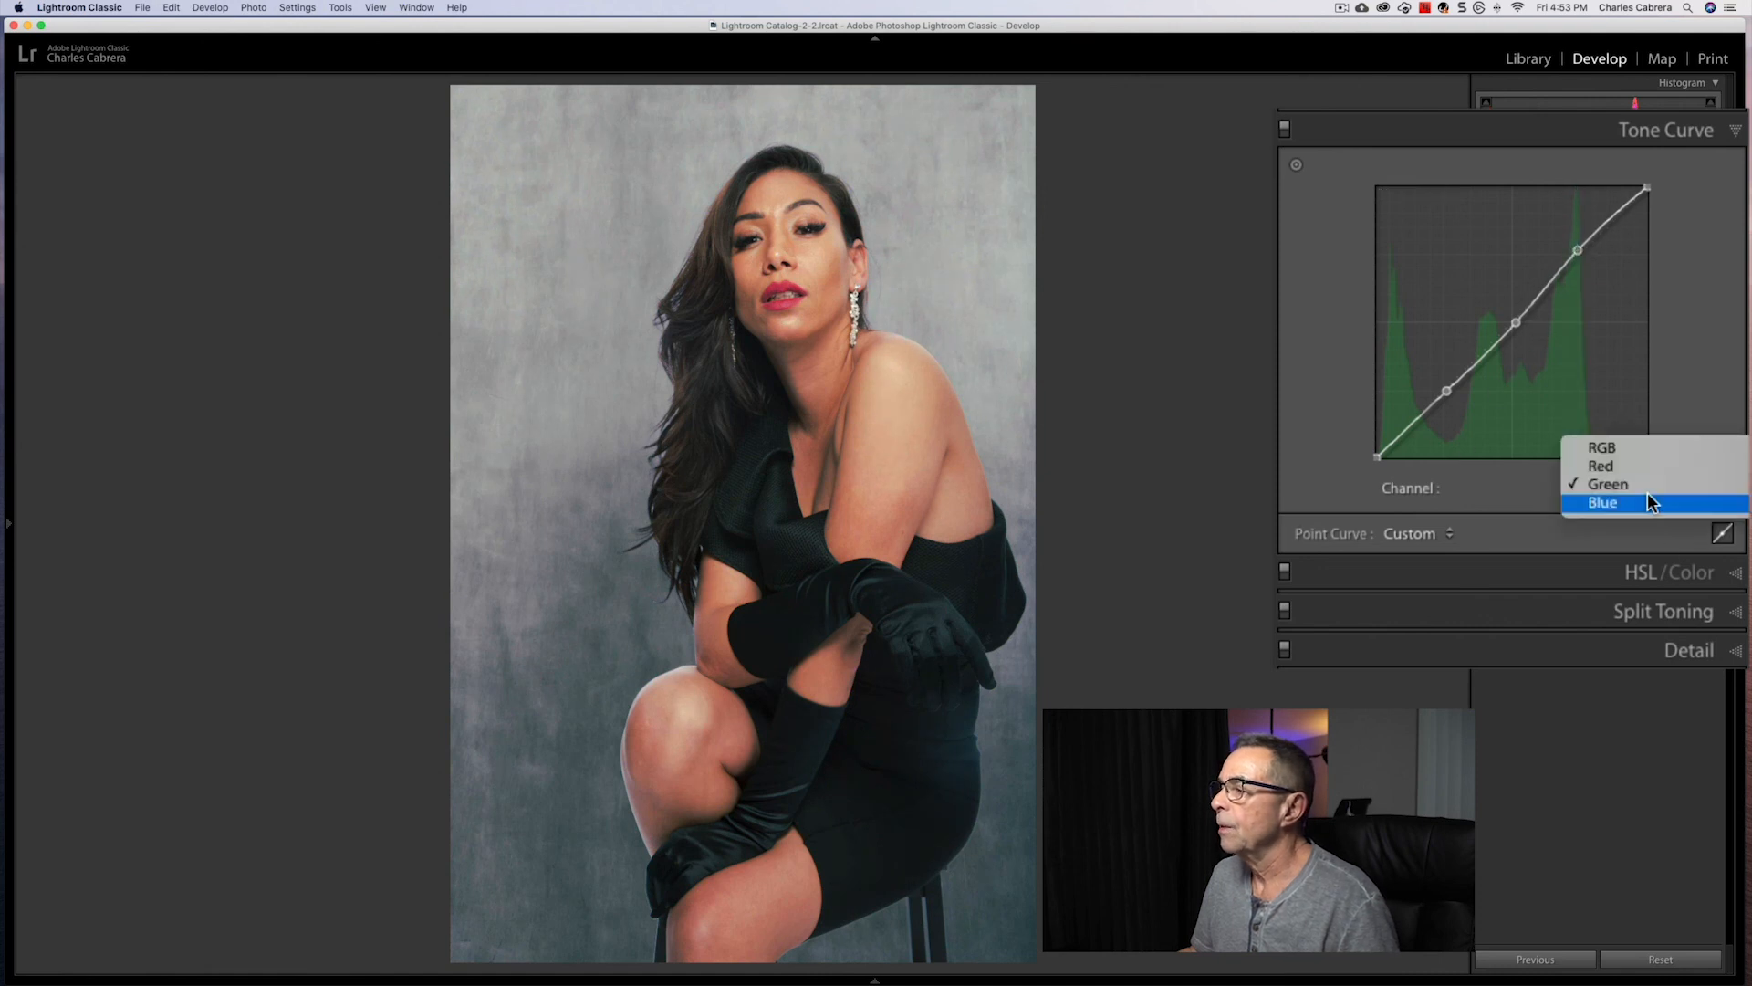
left_click(1646, 495)
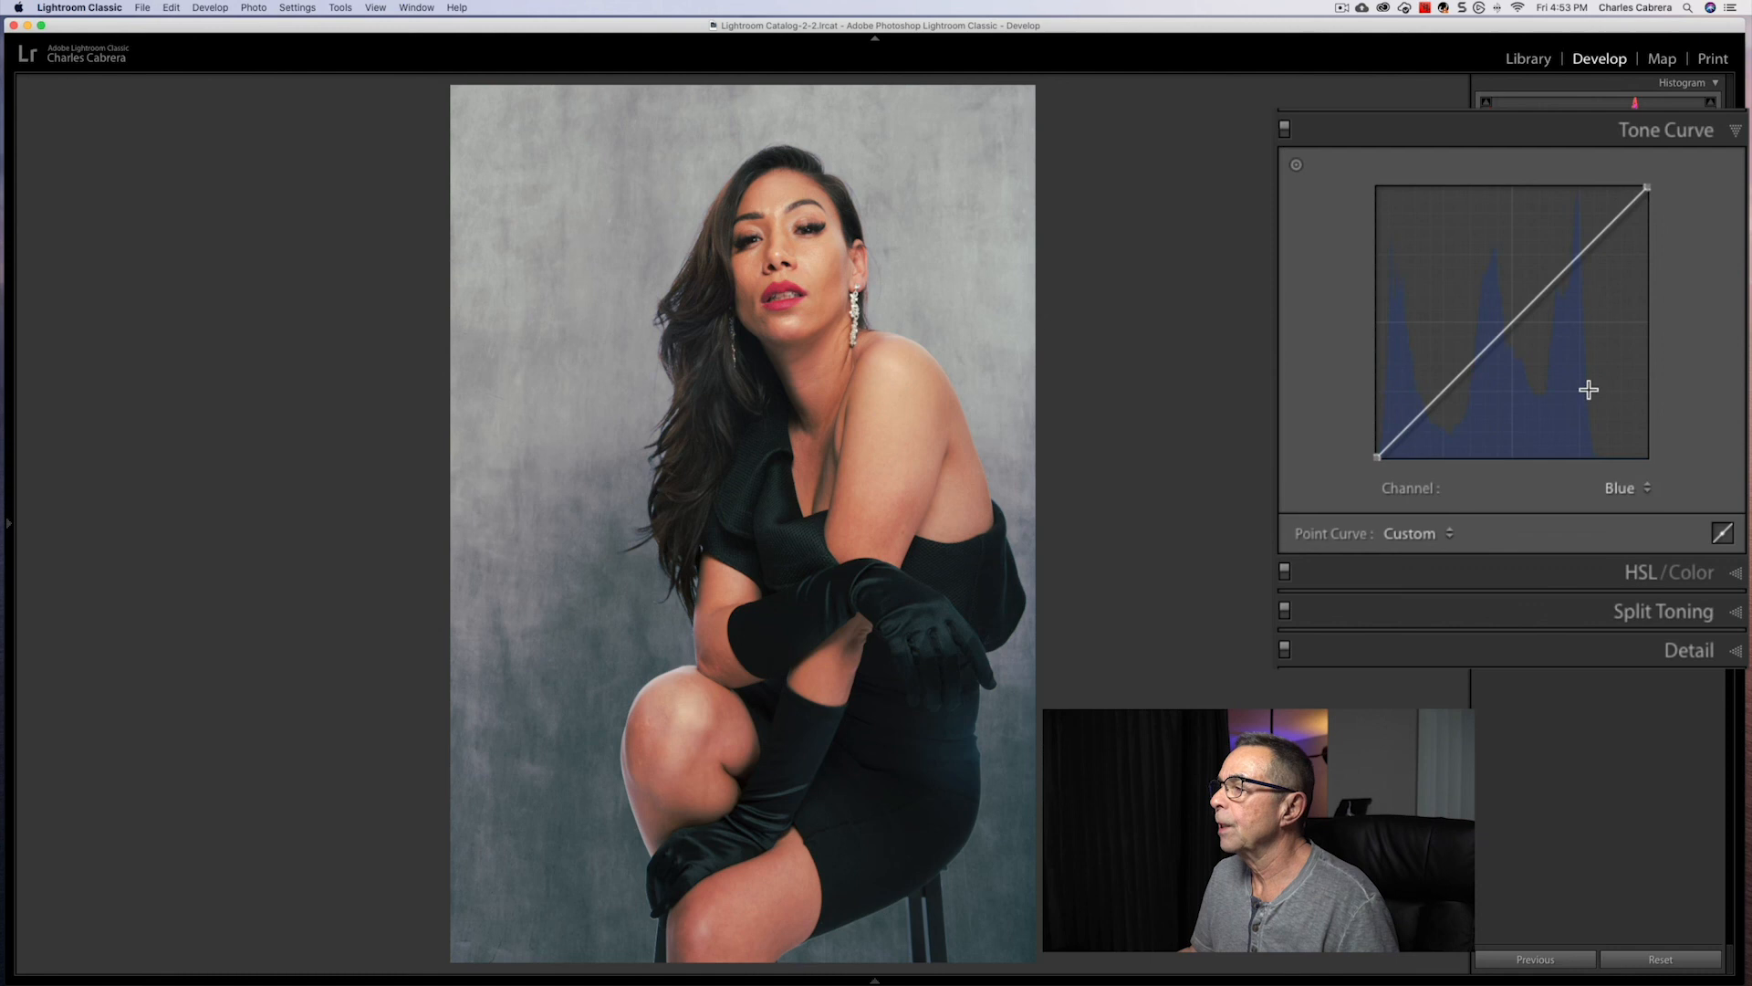
left_click(1514, 316)
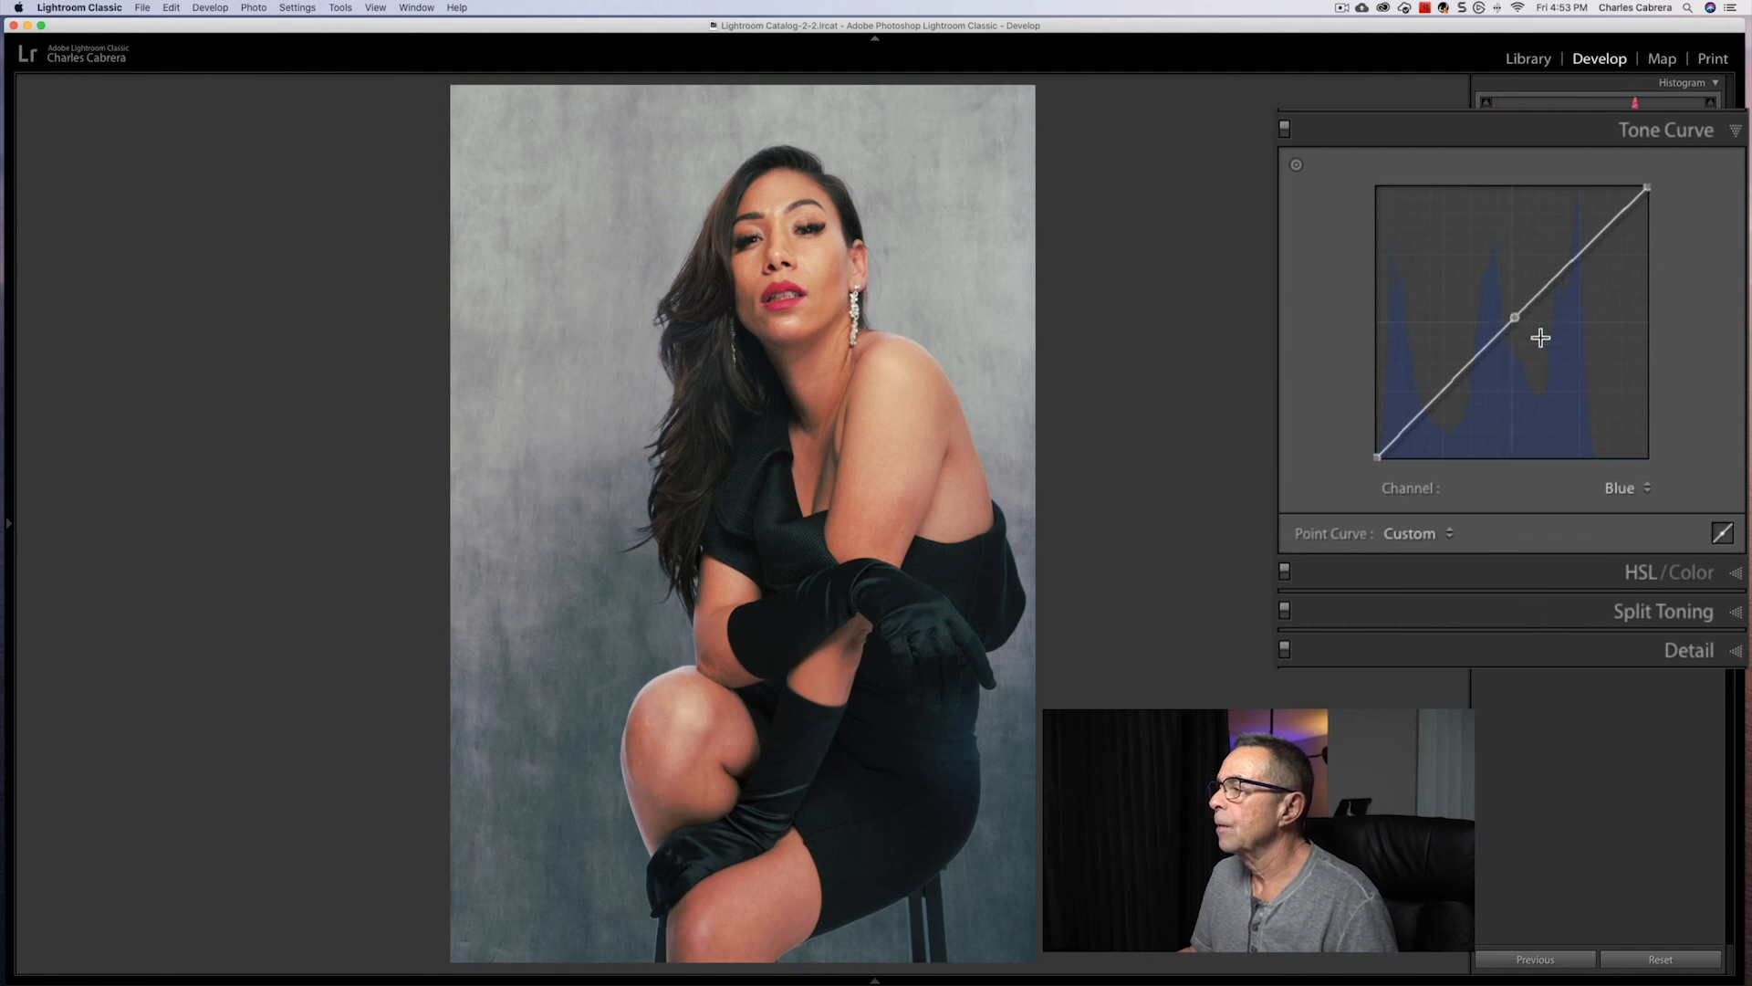
left_click(1429, 399)
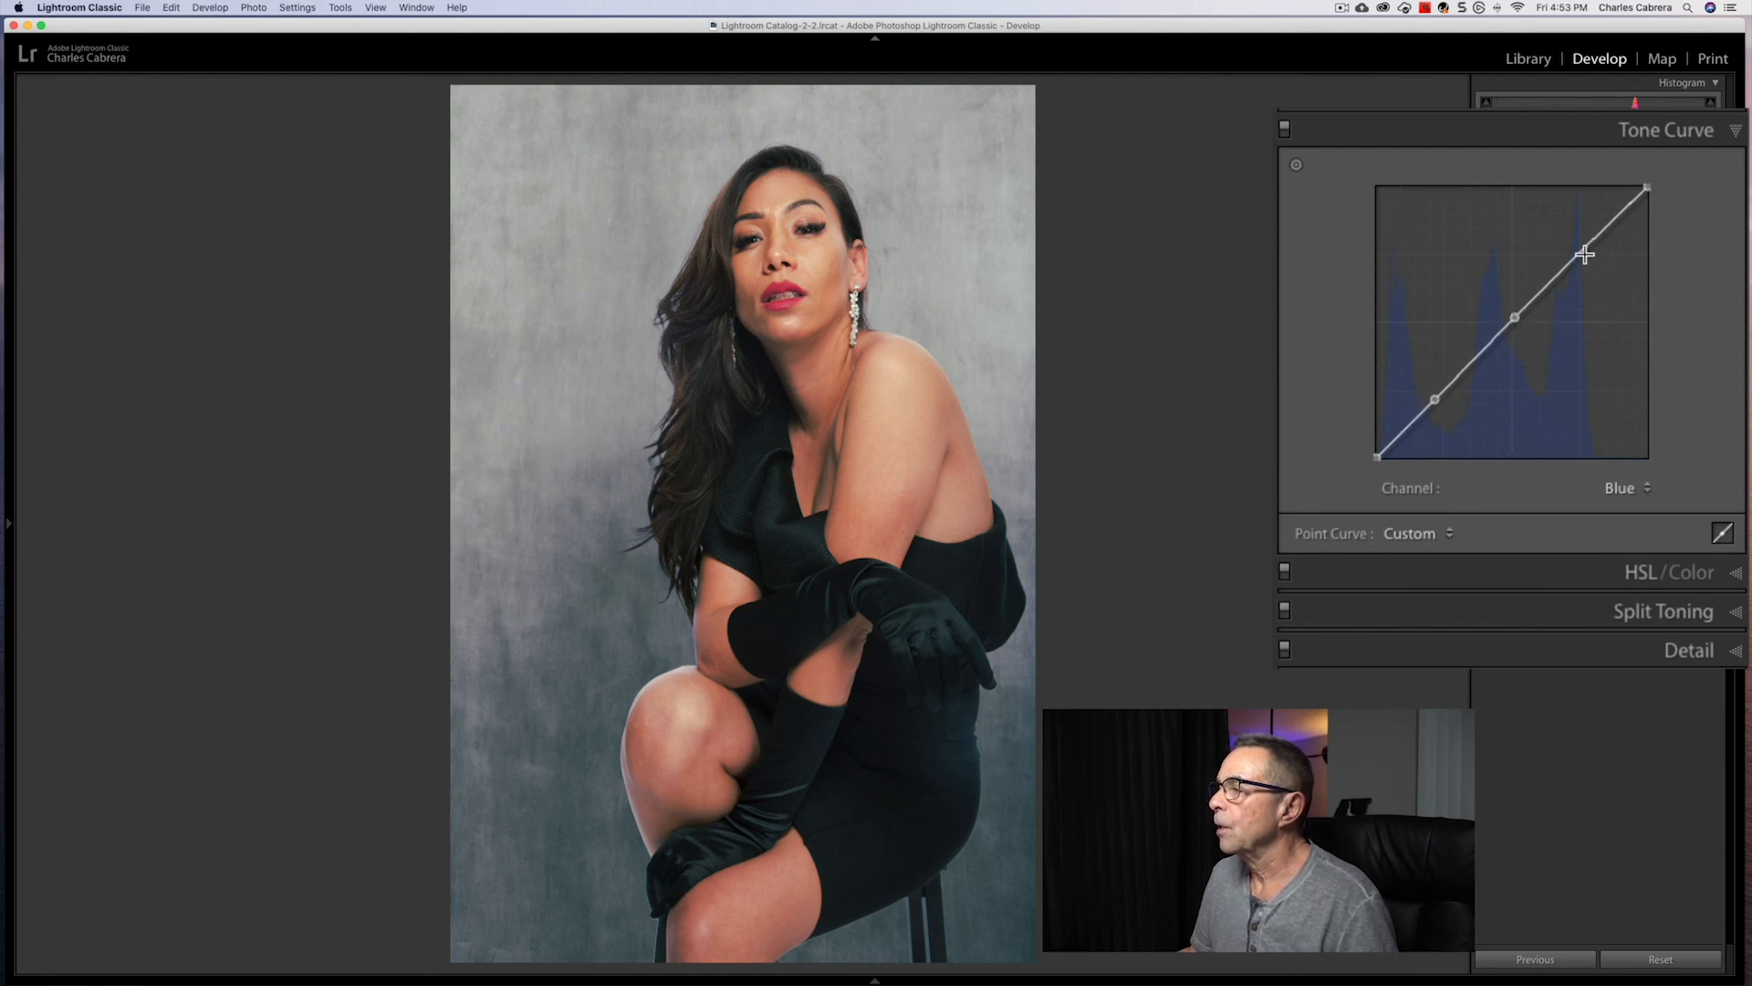
left_click_drag(1586, 248, 1574, 248)
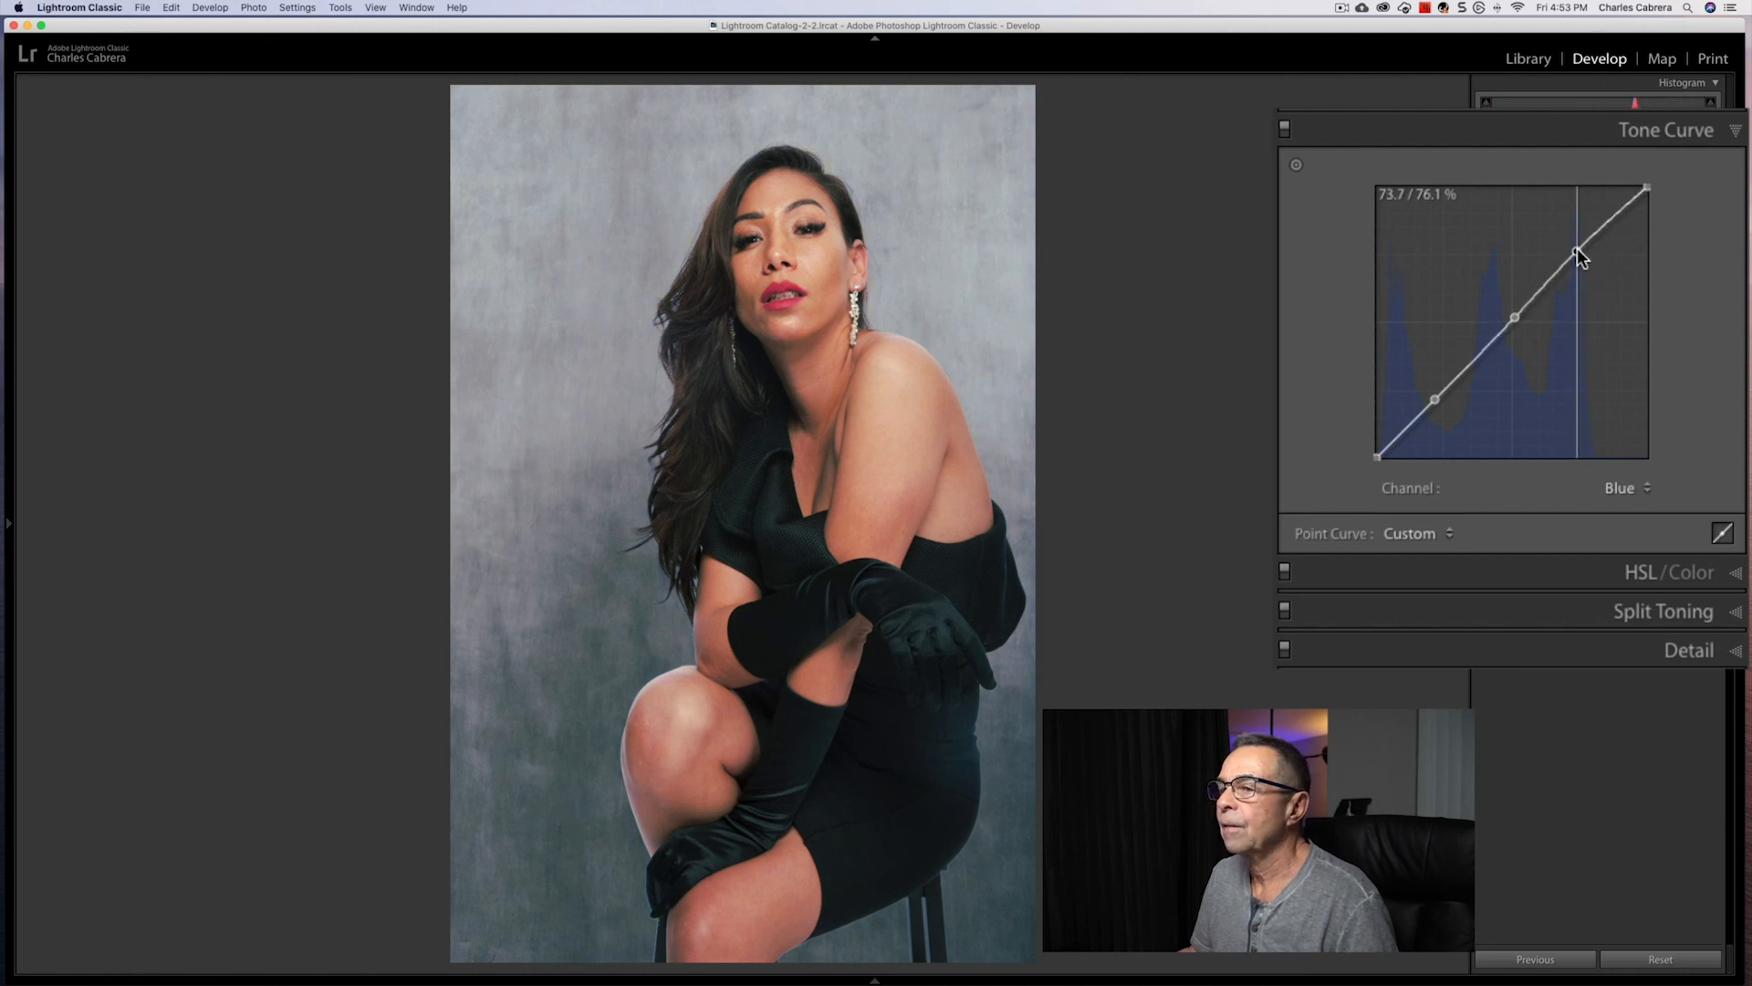
left_click_drag(1440, 399, 1439, 403)
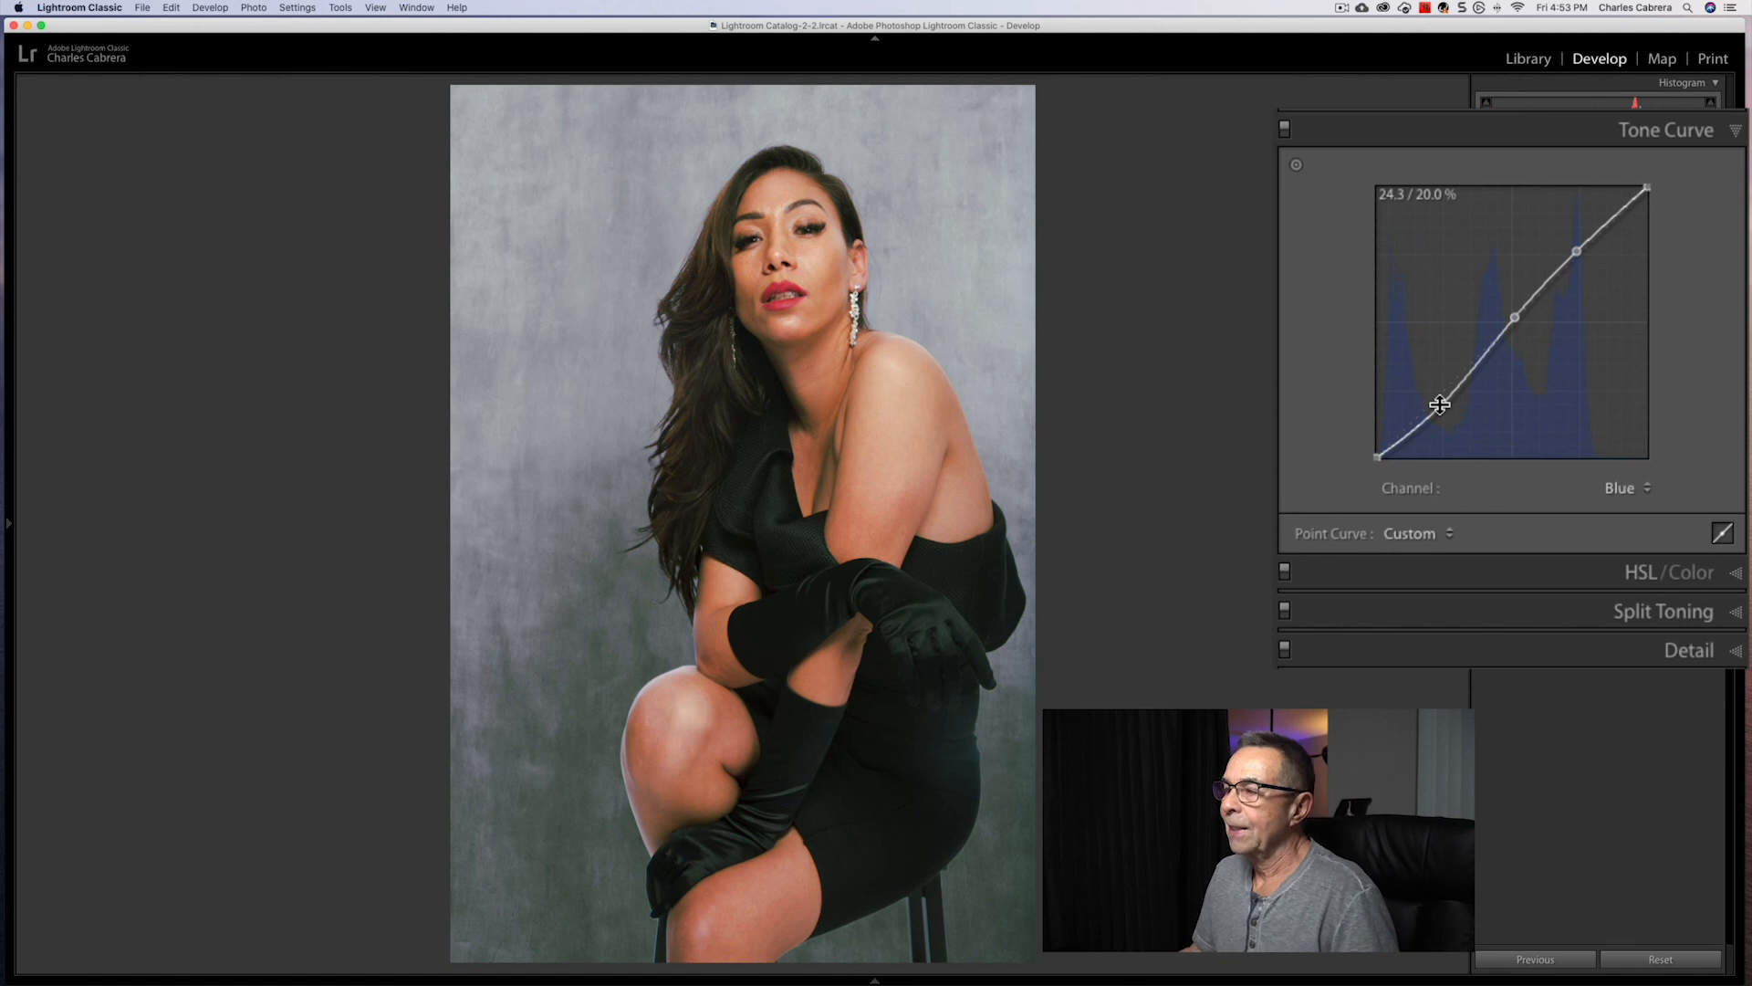
left_click_drag(1439, 405, 1436, 401)
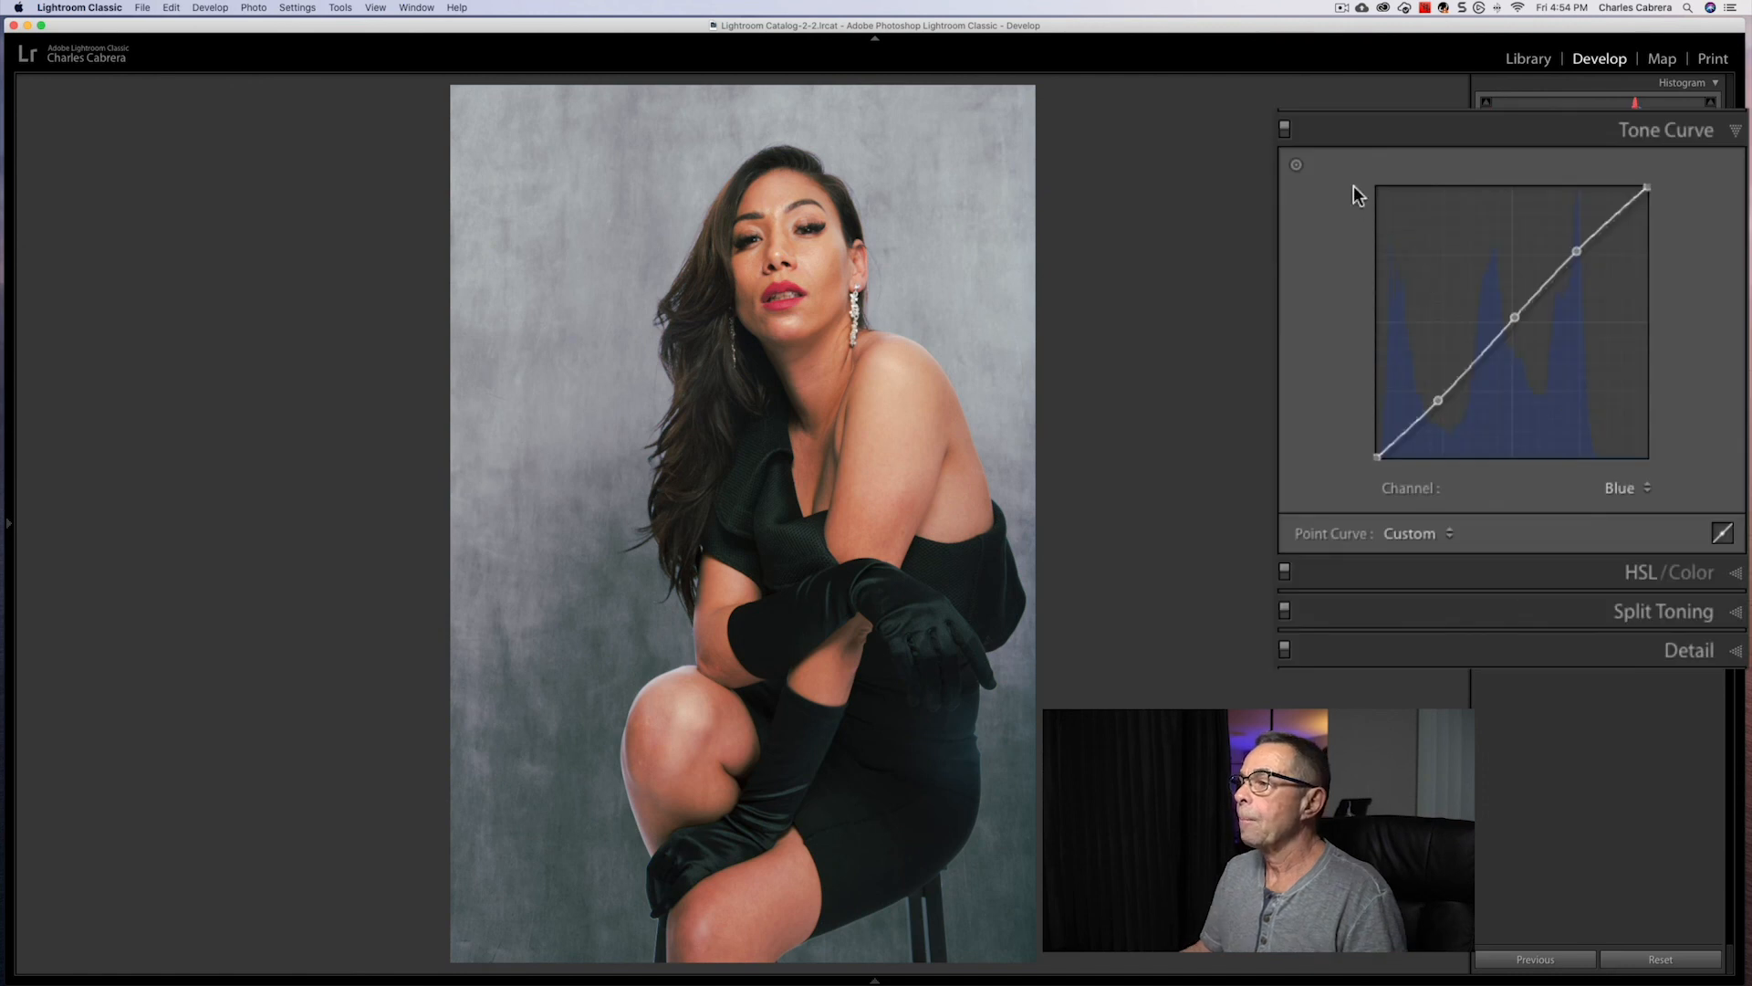
- Compare the photo with and without the RGB and color-channel curves by switching the Tone Curve adjustment off and back on
left_click(1285, 128)
left_click(1285, 128)
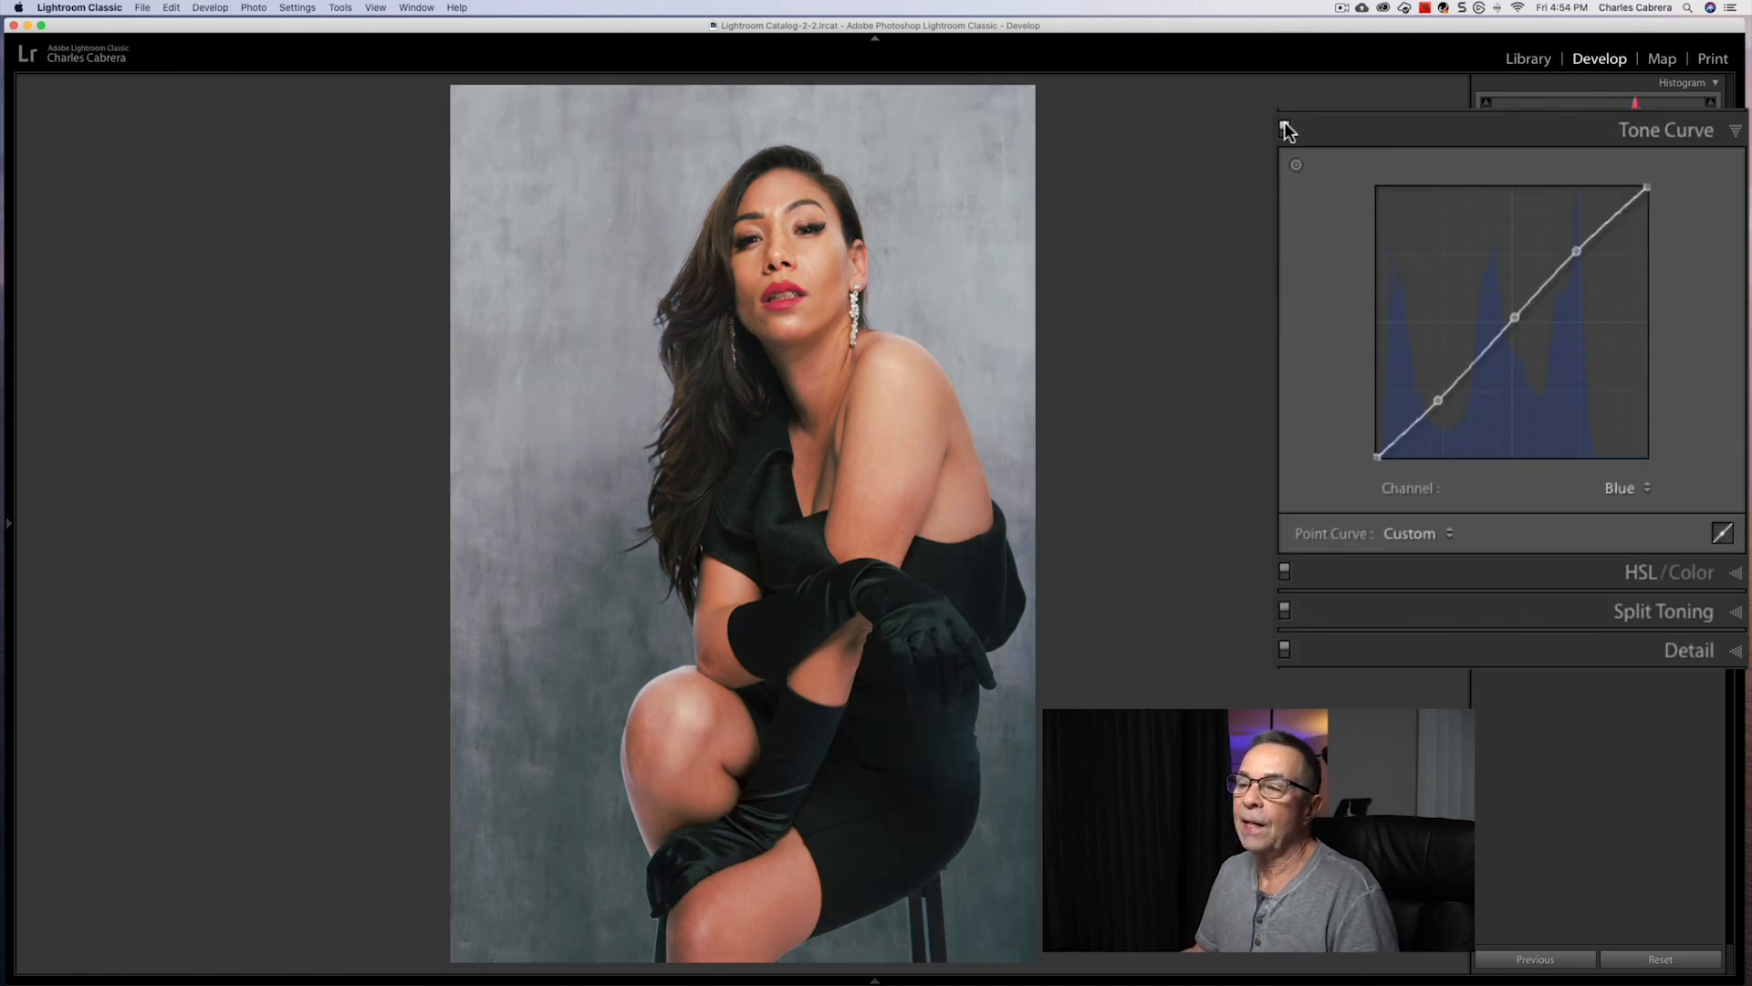